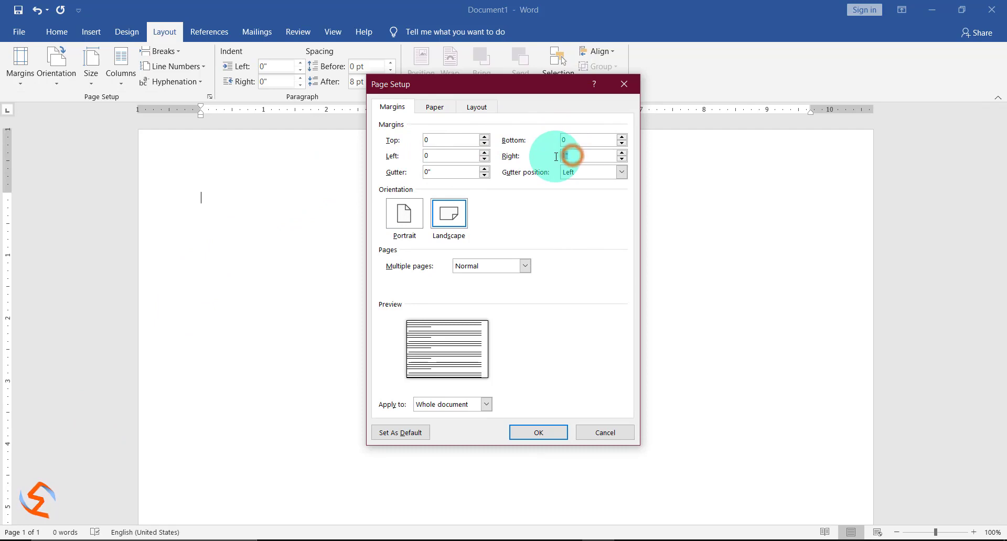
Set the right page margin to 0, apply the page setup, and zoom the document to 75%
text(0)
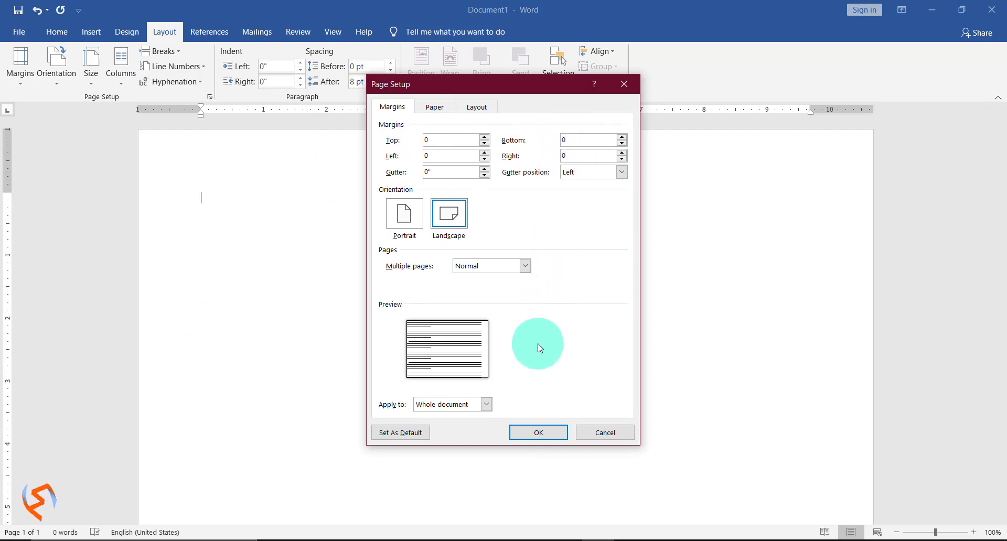
click(531, 432)
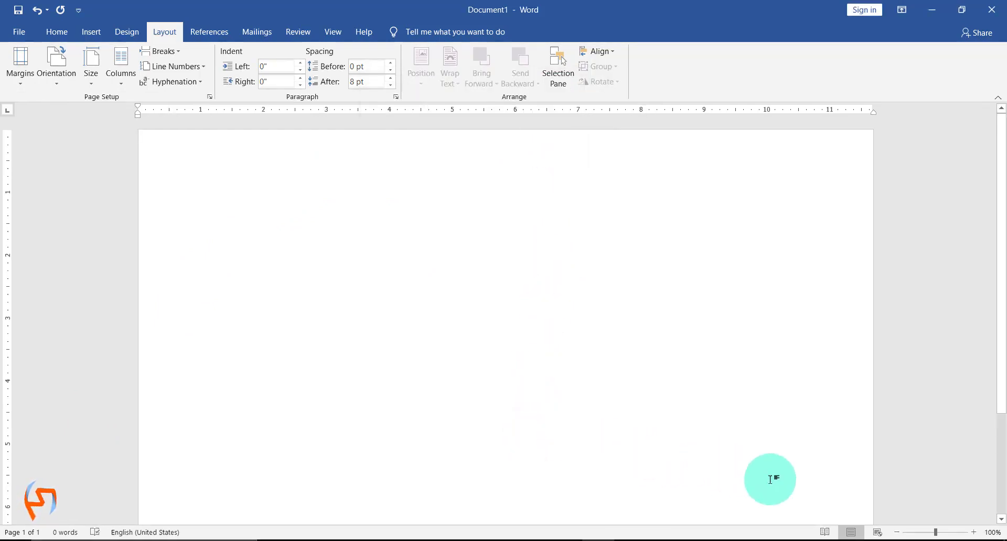
click(993, 532)
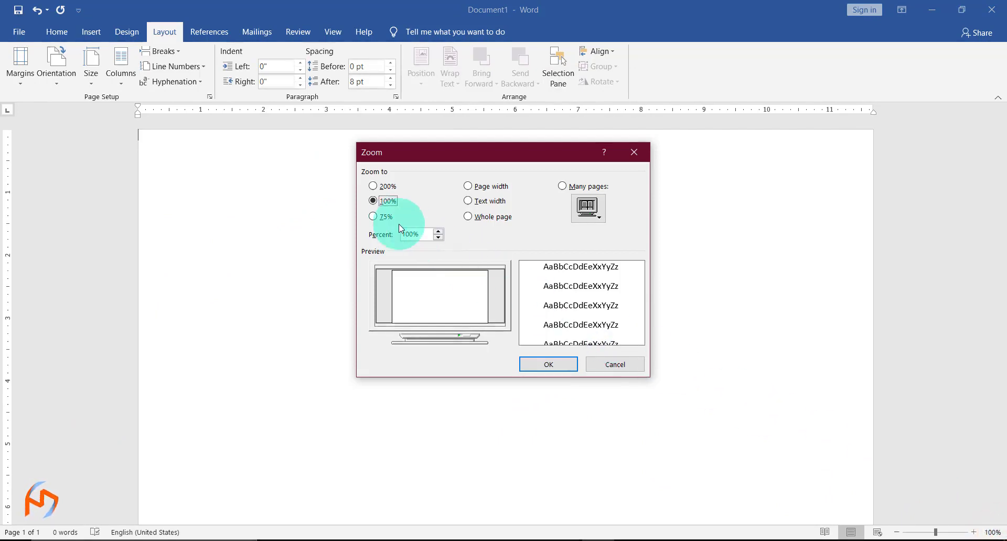
click(374, 217)
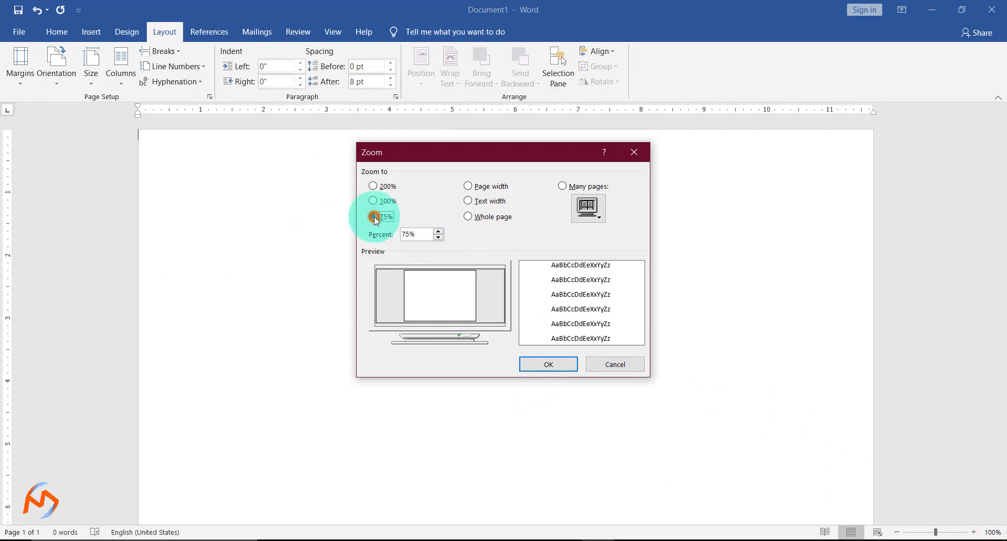
click(541, 363)
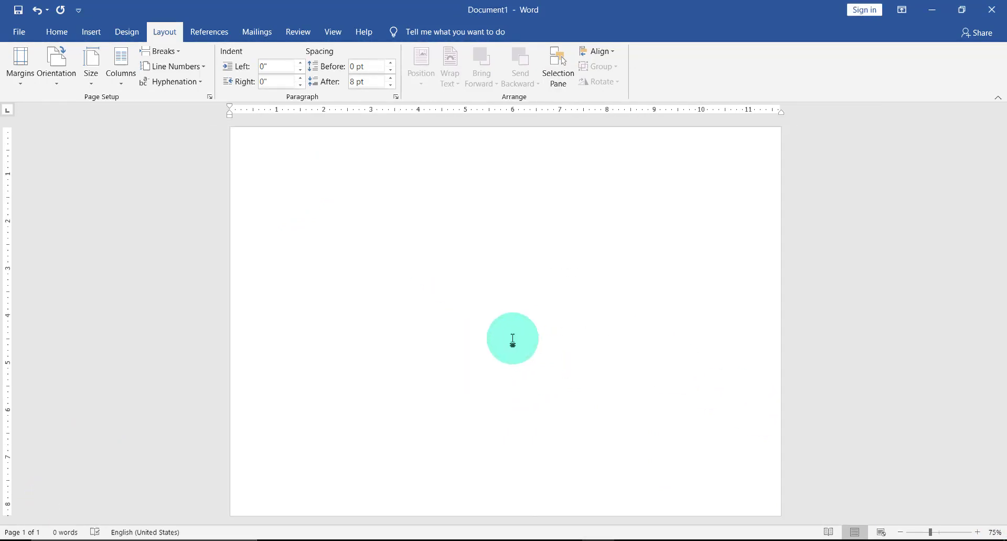
Draw a rectangle about 7.01" high and 5.02" wide on the right half of the page
click(92, 35)
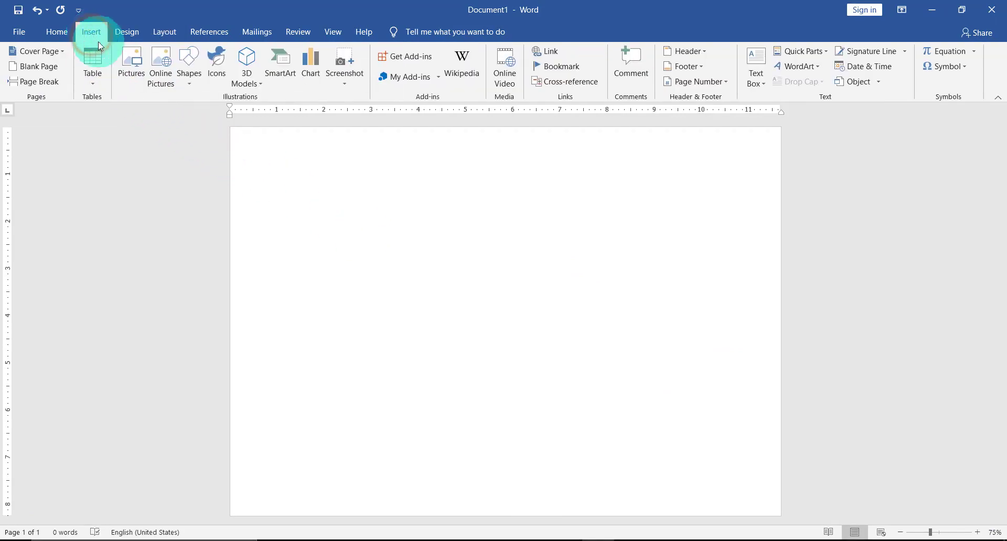
click(198, 86)
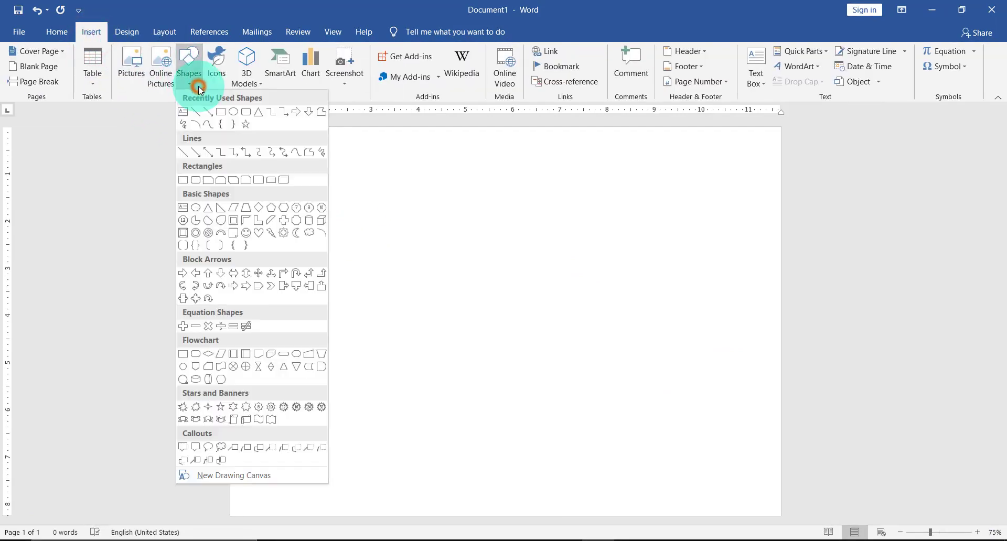
click(220, 112)
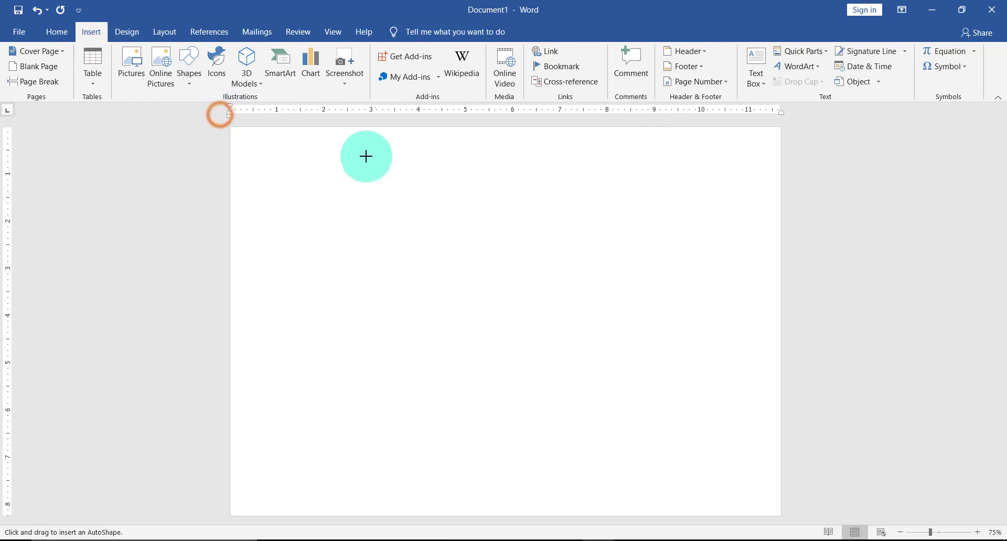
mouse_move(502, 145)
mouse_down()
mouse_move(629, 344)
mouse_move(739, 475)
mouse_up()
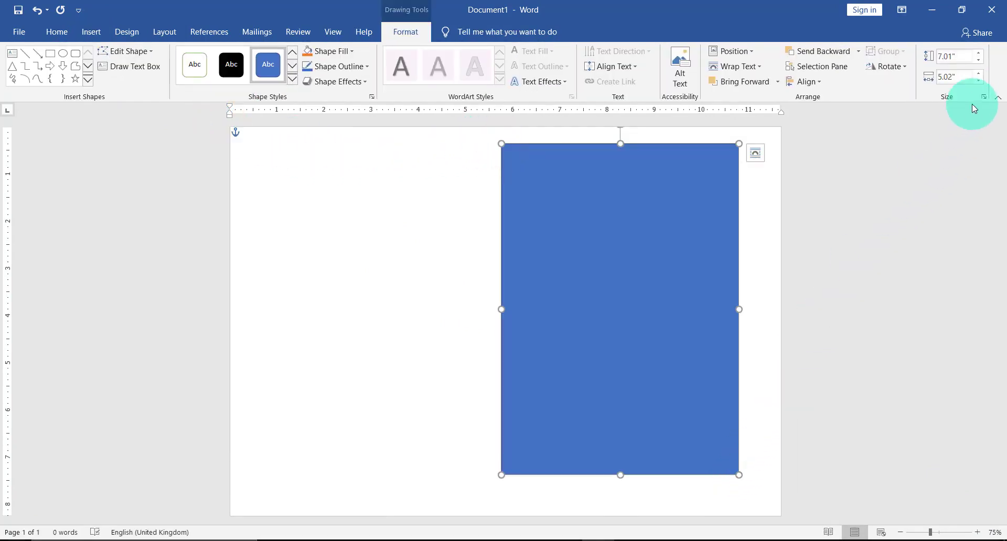
Resize the rectangle to 5.85" wide and 8.27" high
click(952, 76)
double_click(955, 76)
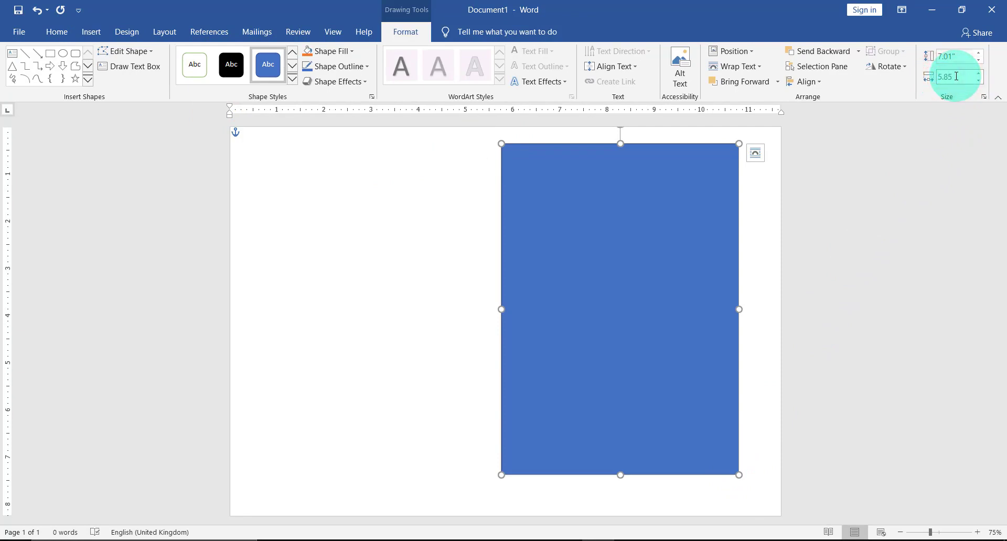
click(960, 59)
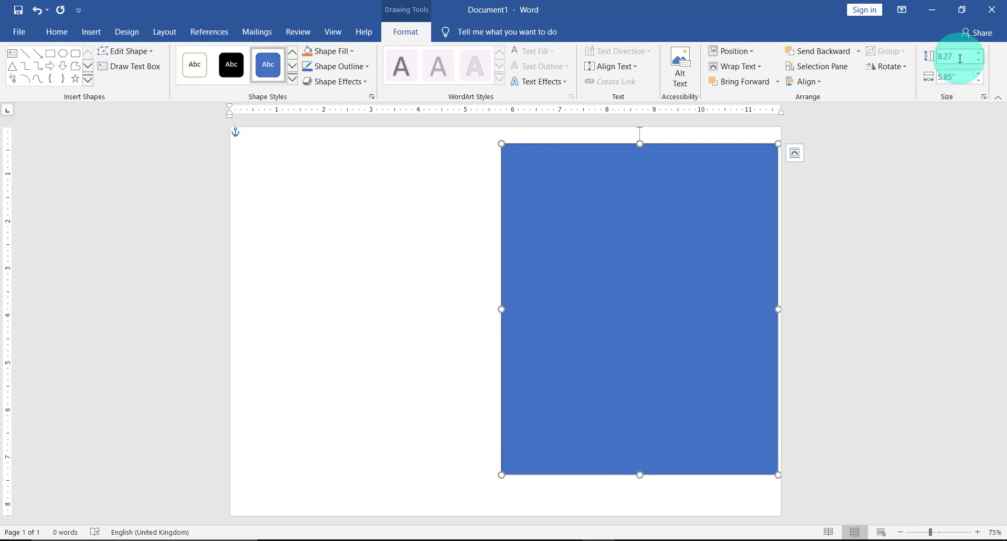
key(Return)
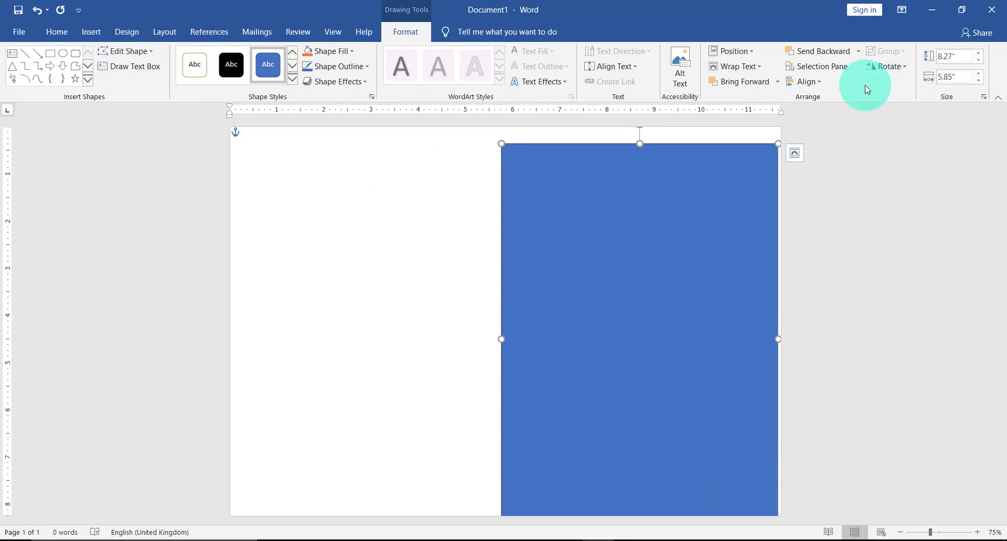
Align the rectangle to the right and top margins and set its fill to No Fill
click(821, 82)
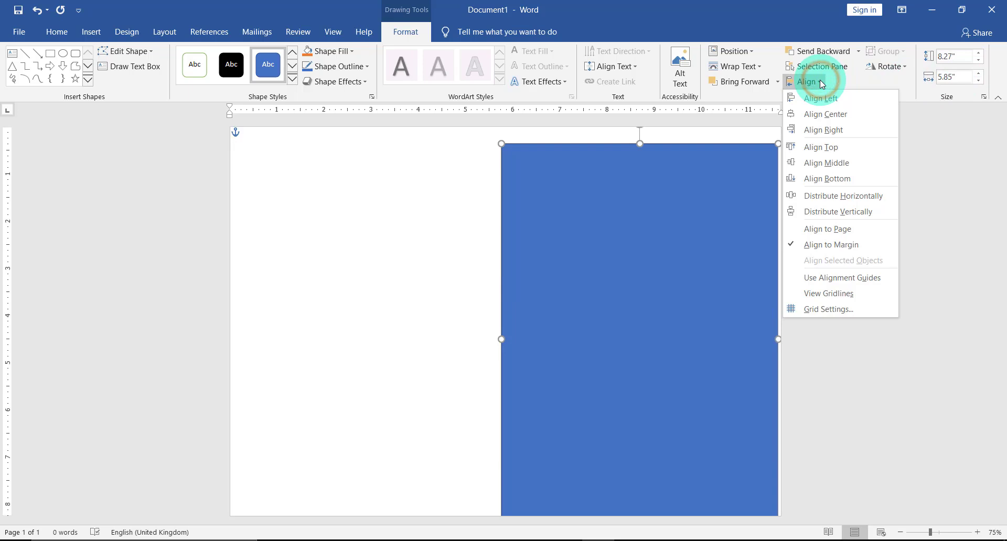
click(822, 130)
click(818, 82)
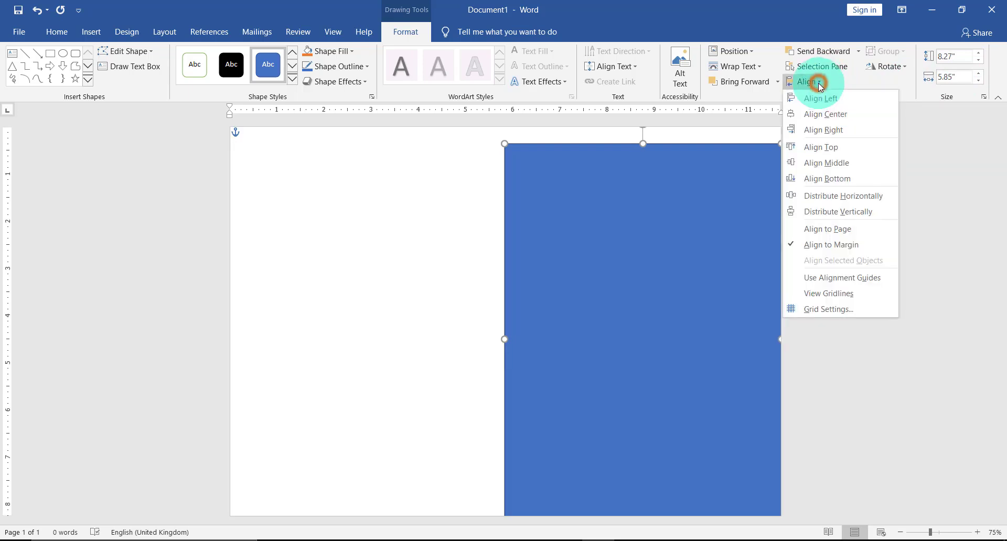
click(823, 148)
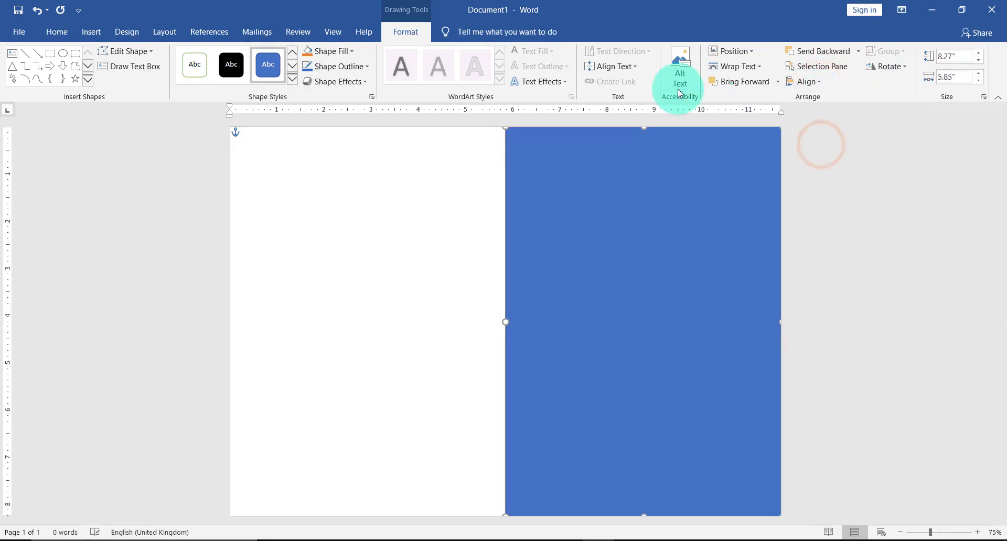
click(351, 54)
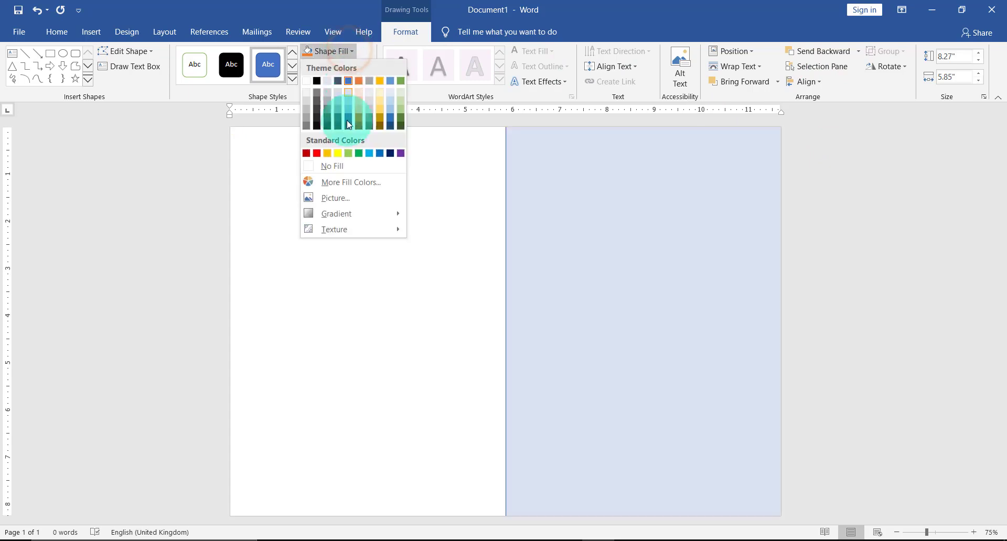
click(339, 165)
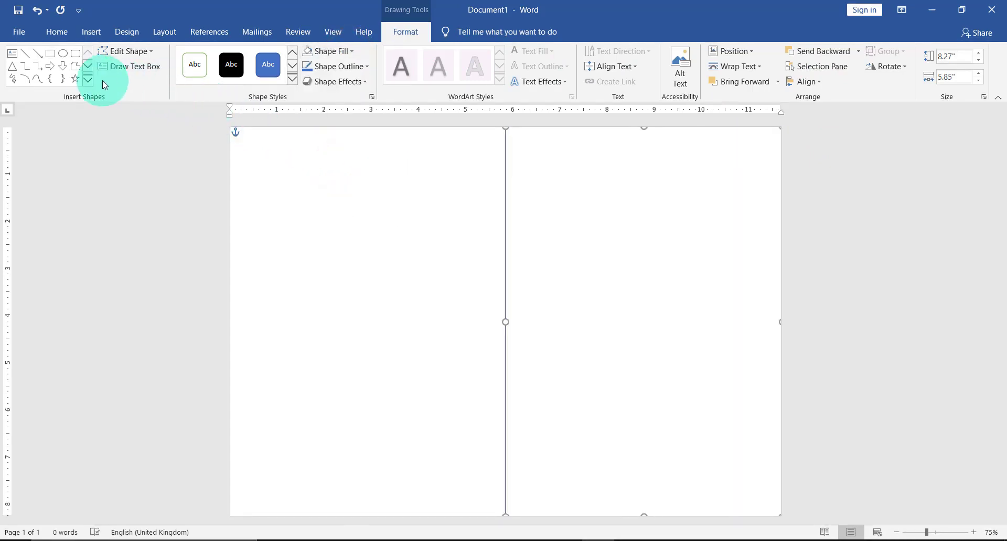
Draw a closed freeform shape, about 5.73" by 9.02", over the page's upper-right corner, with its slanted edge bending at the rectangle's left side
click(88, 81)
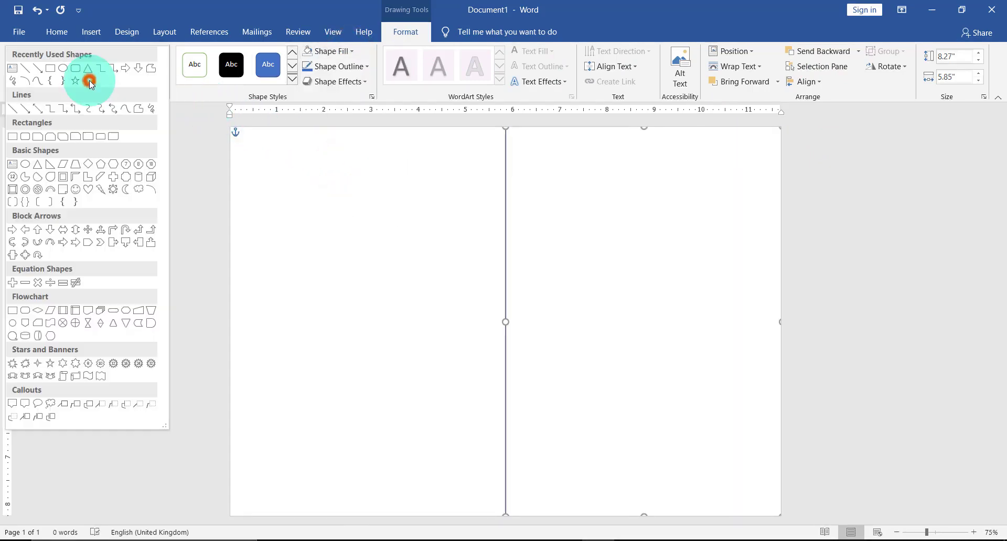
click(139, 111)
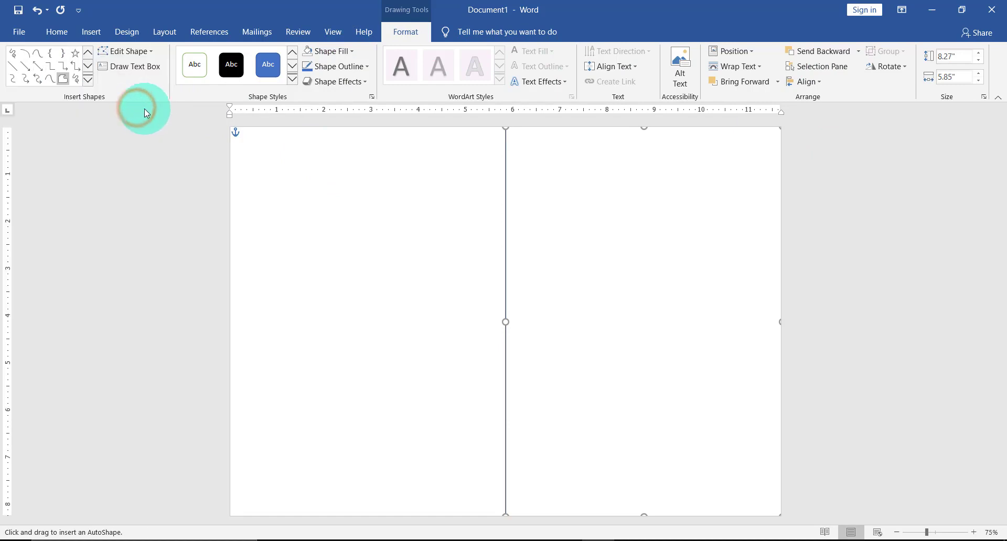
click(358, 127)
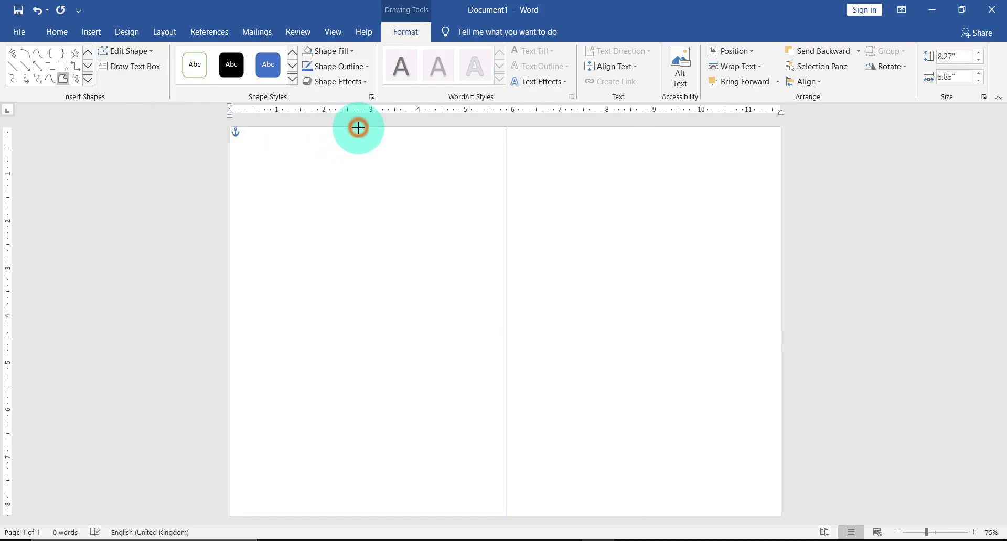
click(506, 213)
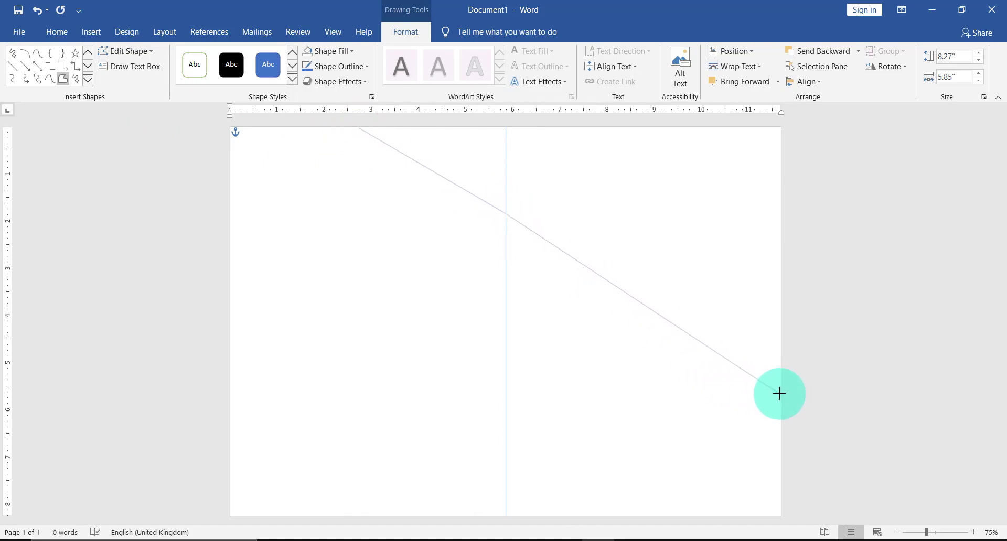
click(779, 395)
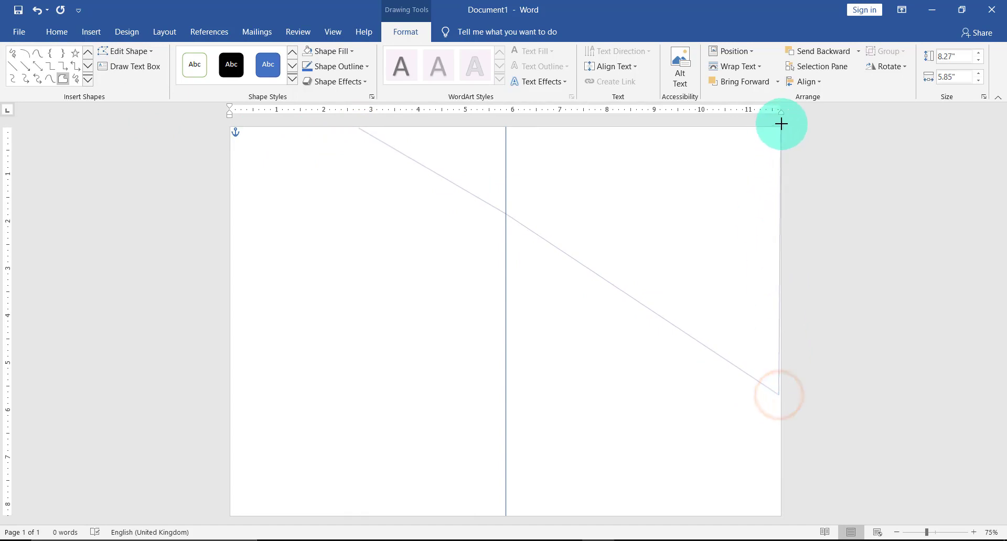
click(784, 125)
click(358, 128)
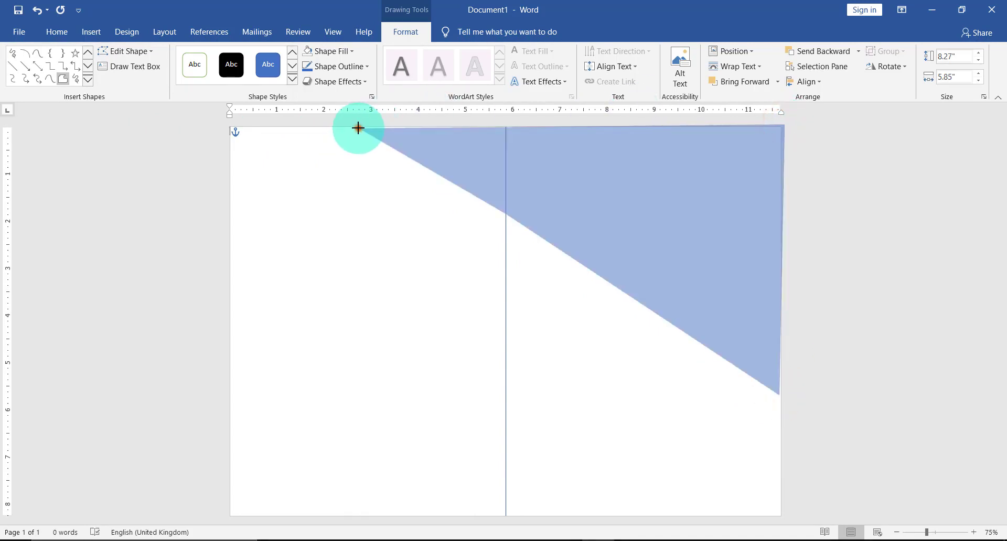
click(358, 128)
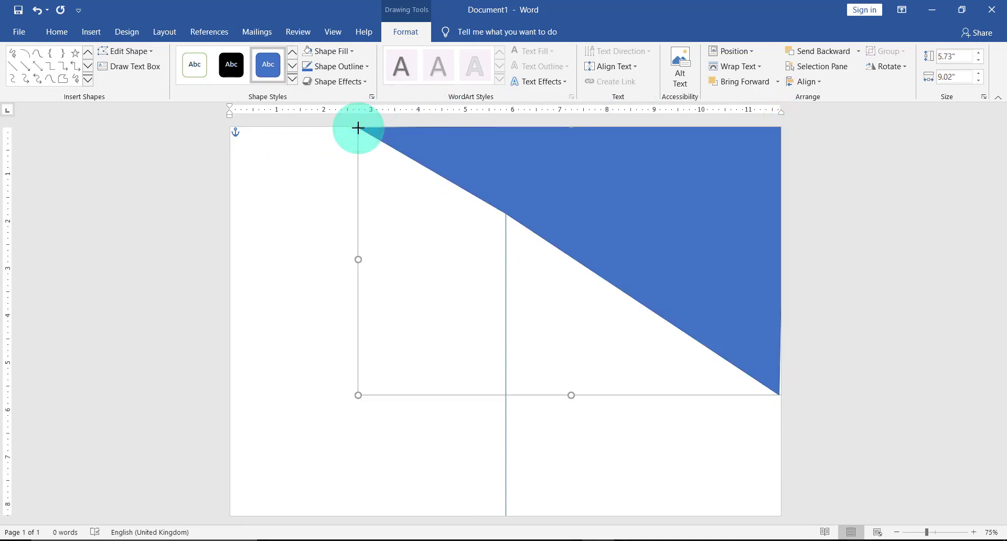
Edit the freeform shape's points to curve the slanted edge between the page's top edge and the rectangle's left side
click(138, 51)
click(140, 84)
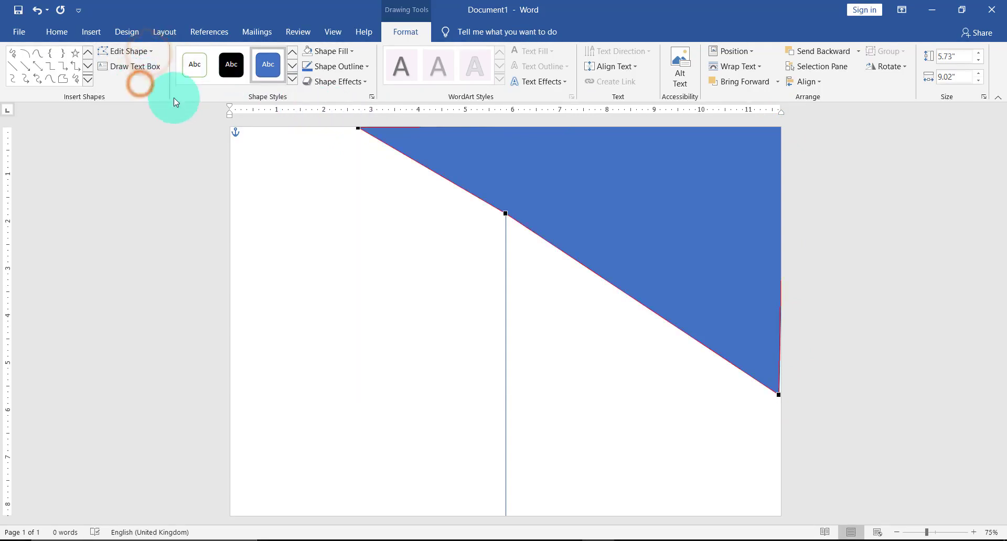
click(358, 128)
drag(407, 153, 410, 147)
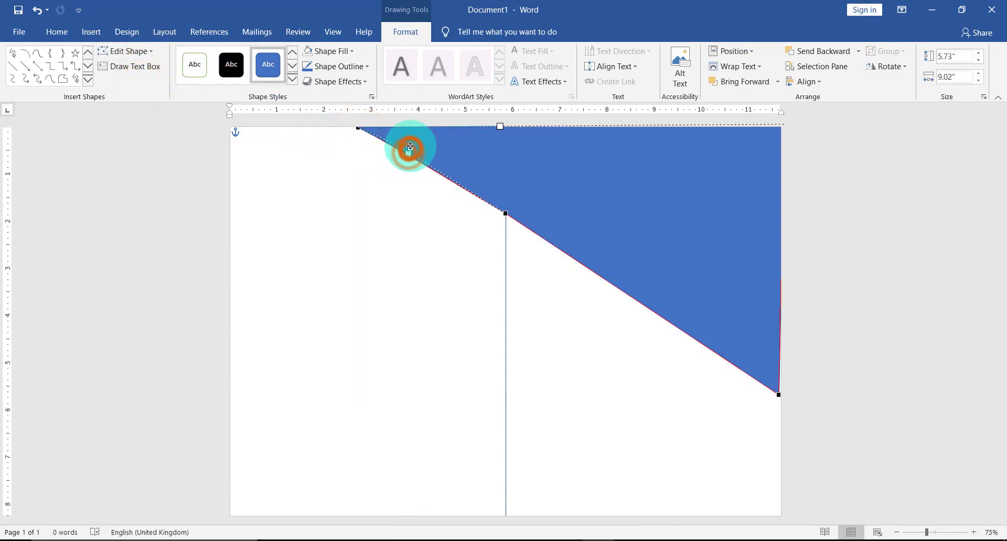
click(512, 213)
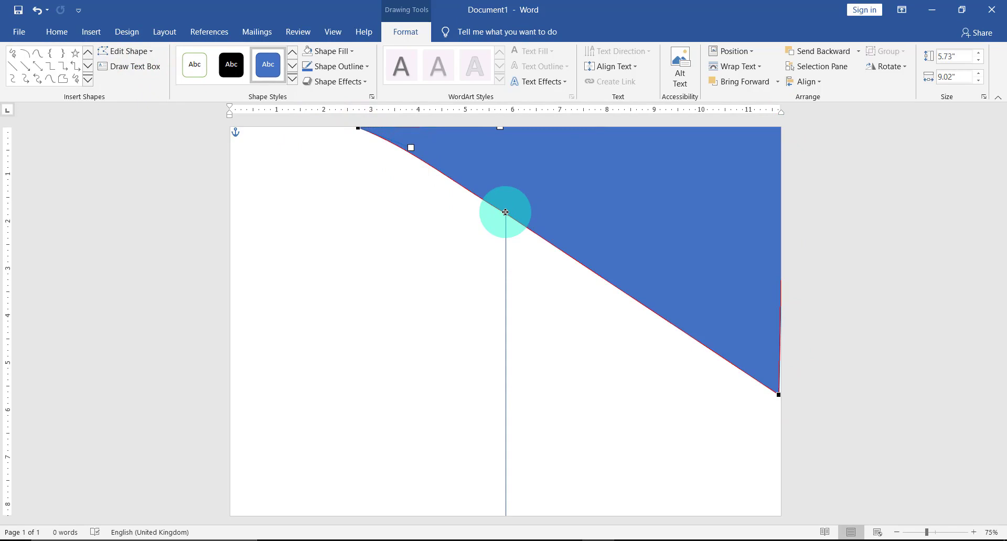
drag(456, 185, 477, 188)
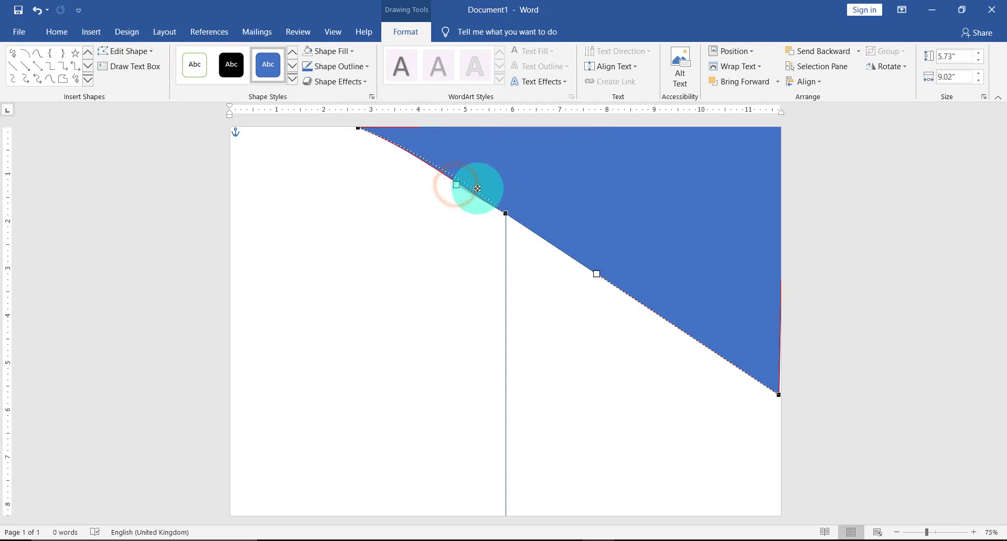
Bend the freeform's lower slanted edge into a deep S-curve running from the middle point to the page's right edge
drag(597, 274, 588, 258)
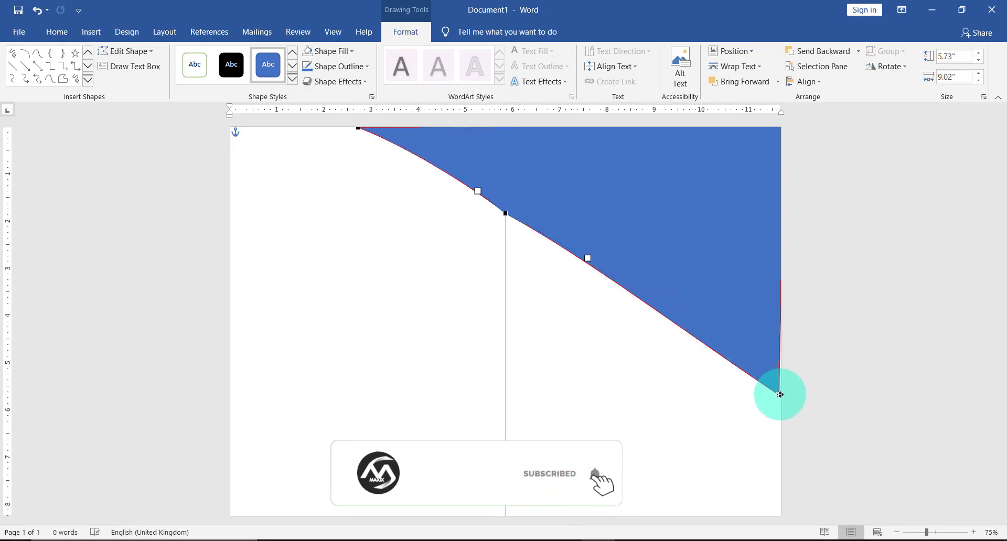
click(778, 394)
drag(685, 334, 618, 424)
click(505, 214)
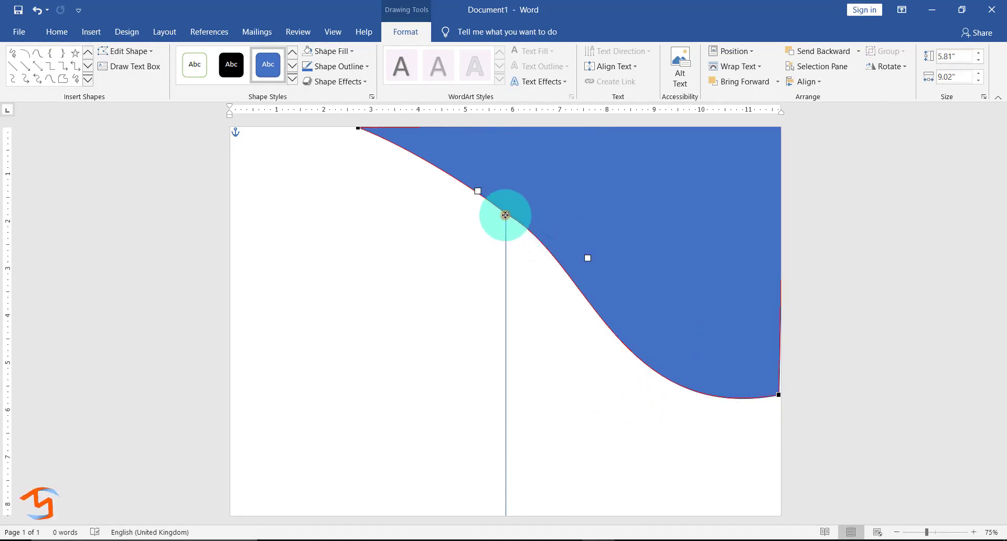
mouse_move(588, 258)
mouse_down()
mouse_move(578, 266)
mouse_move(589, 276)
mouse_up()
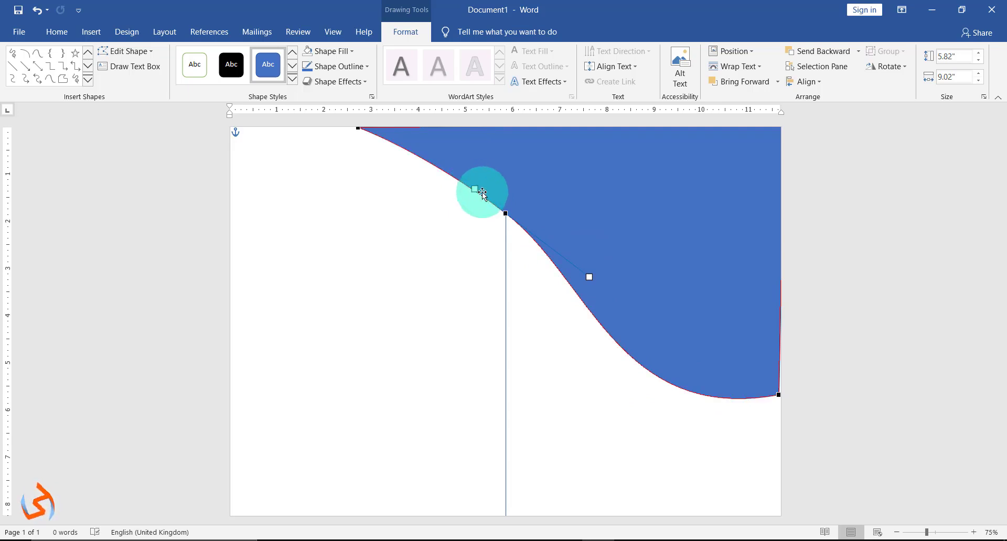
Refine the bulge at the curve's lower end and move its end point out to the page's right edge
click(779, 394)
drag(619, 423, 618, 431)
click(771, 395)
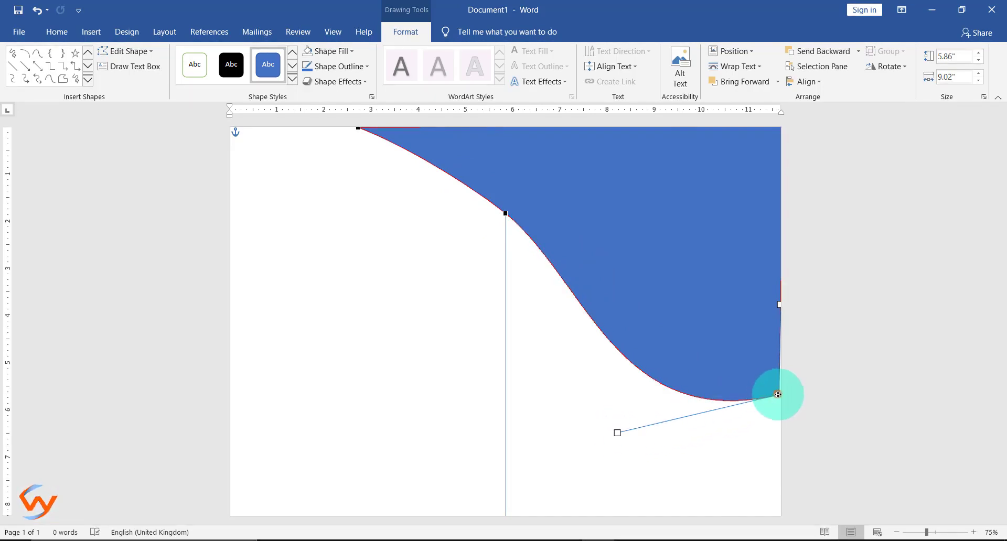
drag(779, 394, 782, 396)
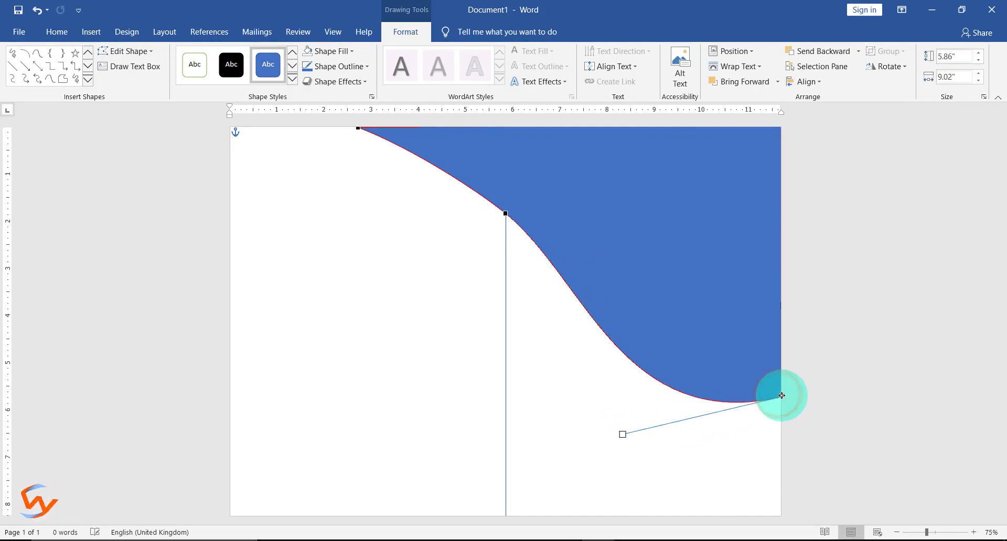
Set the curved blue shape's outline to No Outline
click(362, 66)
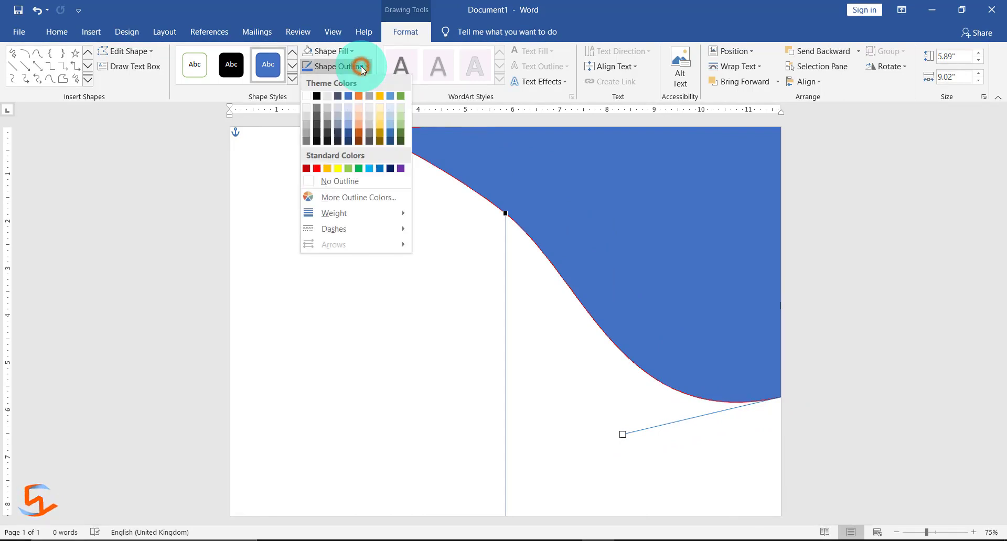
click(351, 182)
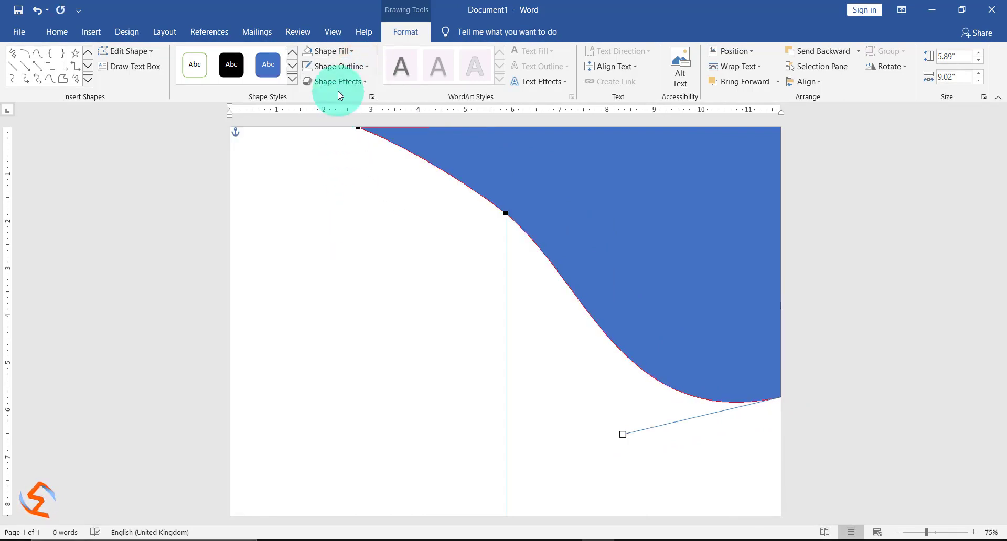
Fill the curved blue shape with the picture 5fNmWej4tAA-unsplash.jpg from the Bi-fold brochure folder
click(339, 49)
click(338, 197)
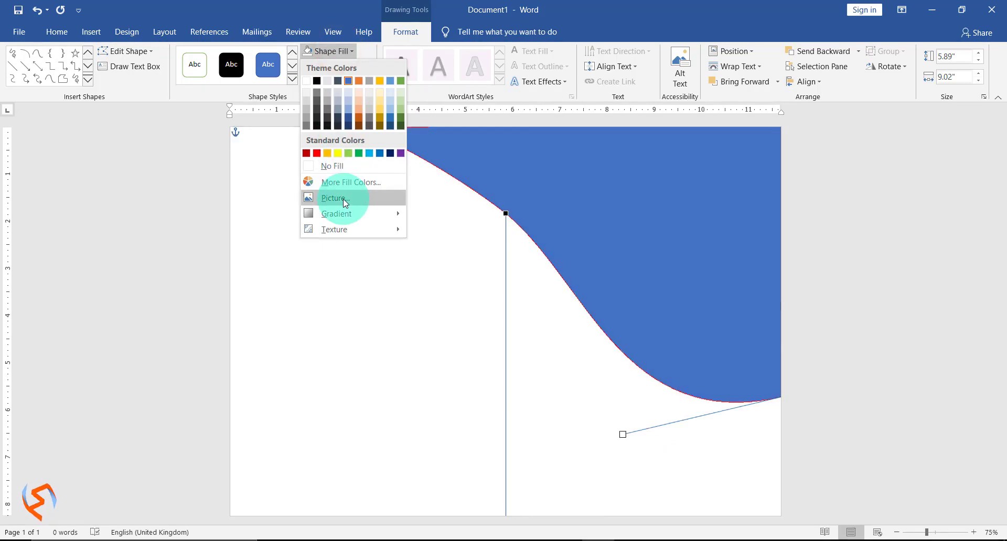
click(372, 231)
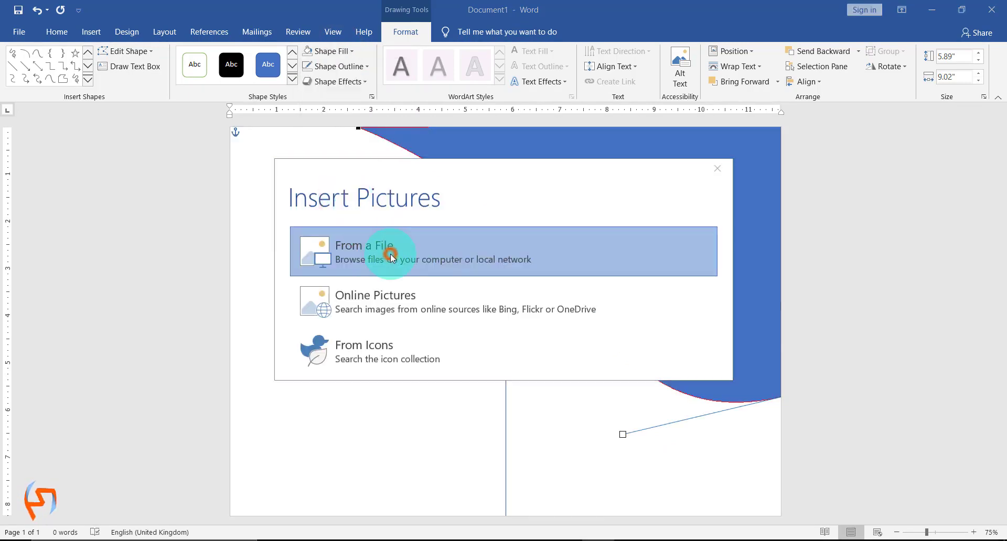
double_click(148, 114)
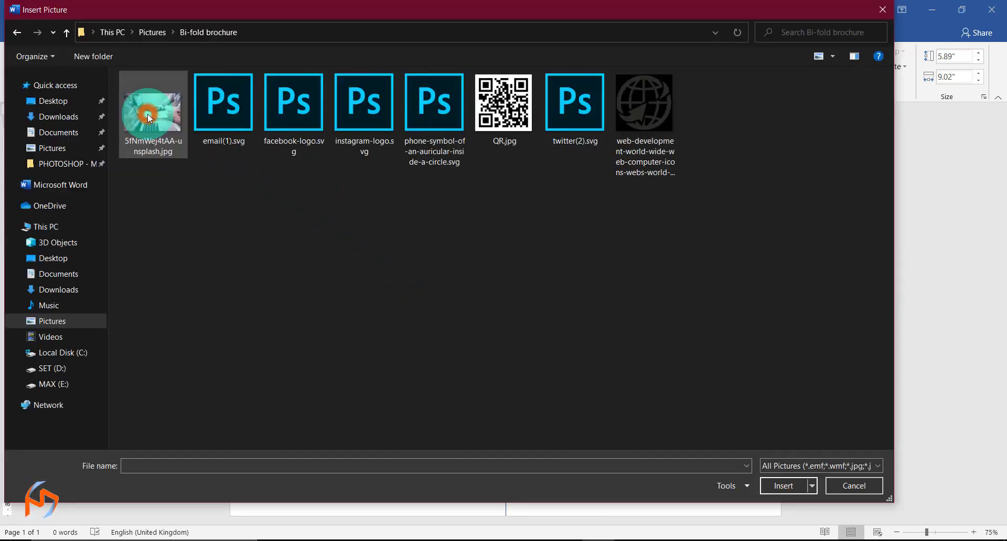
click(146, 114)
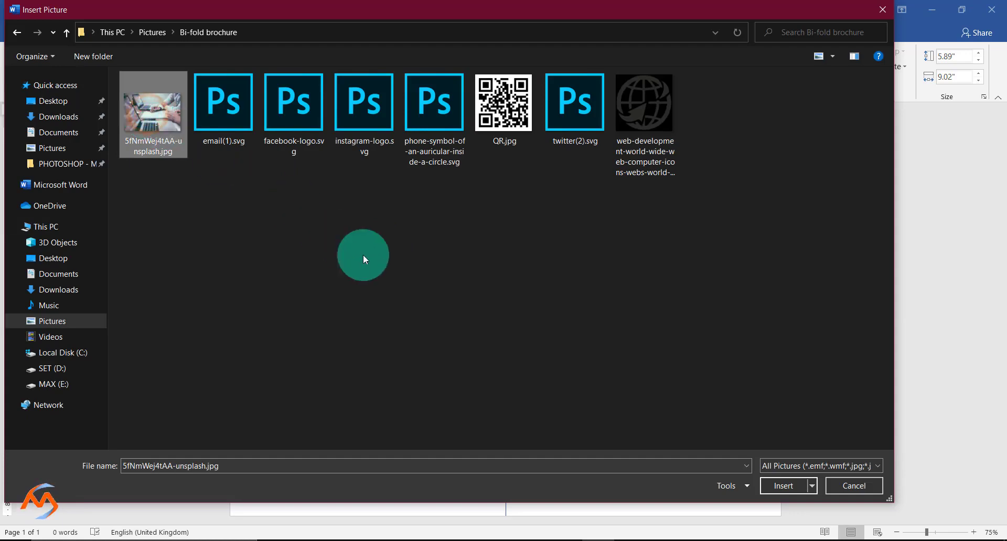
click(784, 485)
Crop the picture with the Fill option so it covers the curved shape proportionally, and adjust its position inside the frame
click(457, 33)
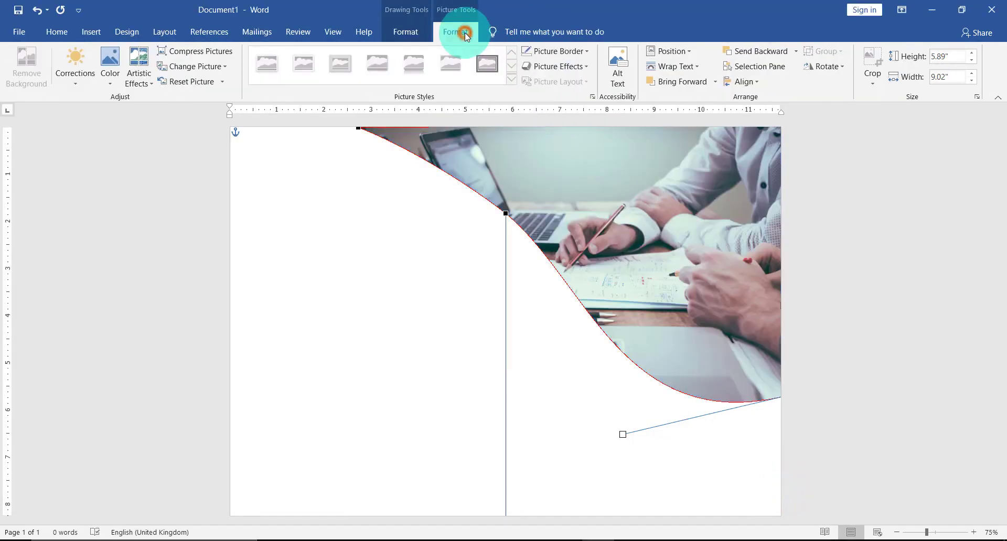
click(875, 81)
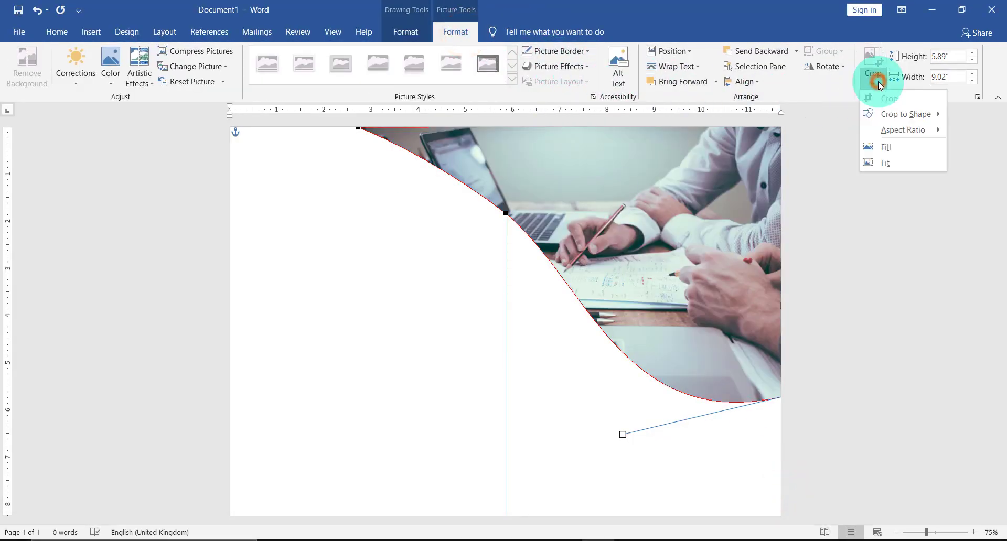
click(880, 148)
click(880, 148)
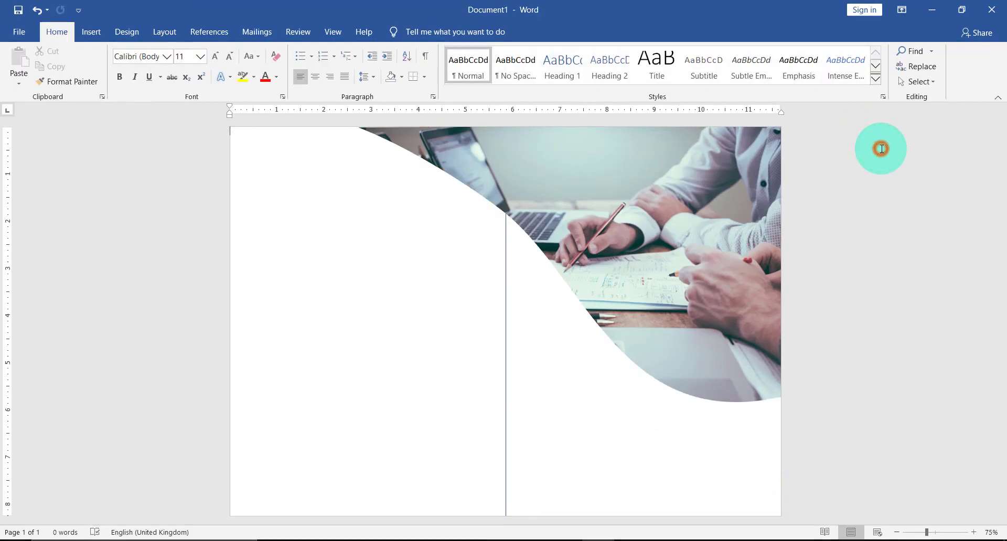
click(720, 163)
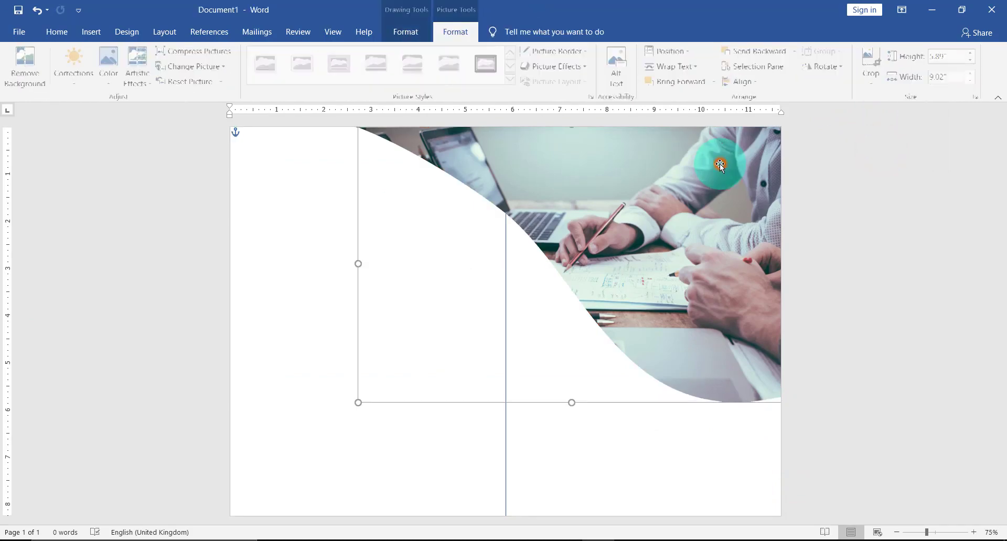
click(872, 82)
click(873, 150)
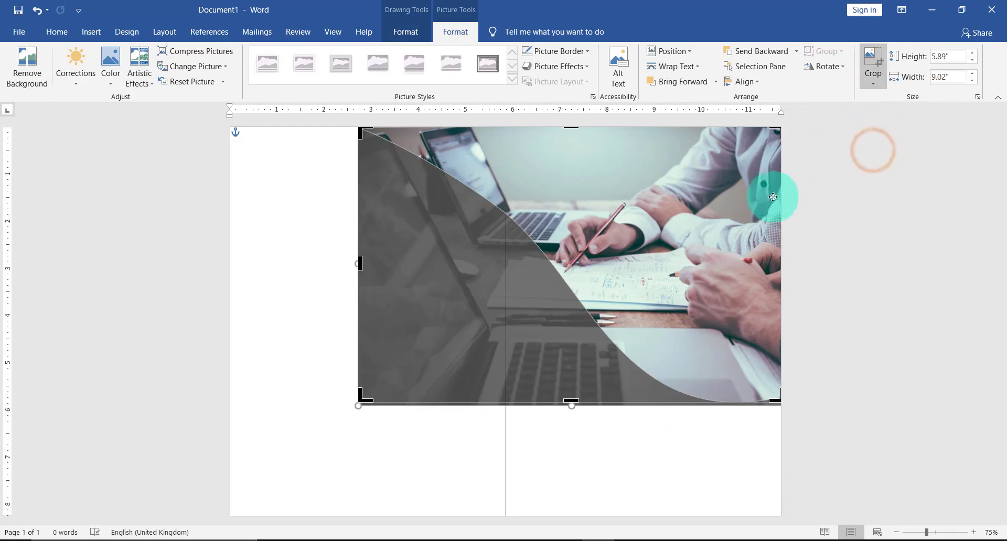
click(694, 231)
drag(695, 231, 694, 227)
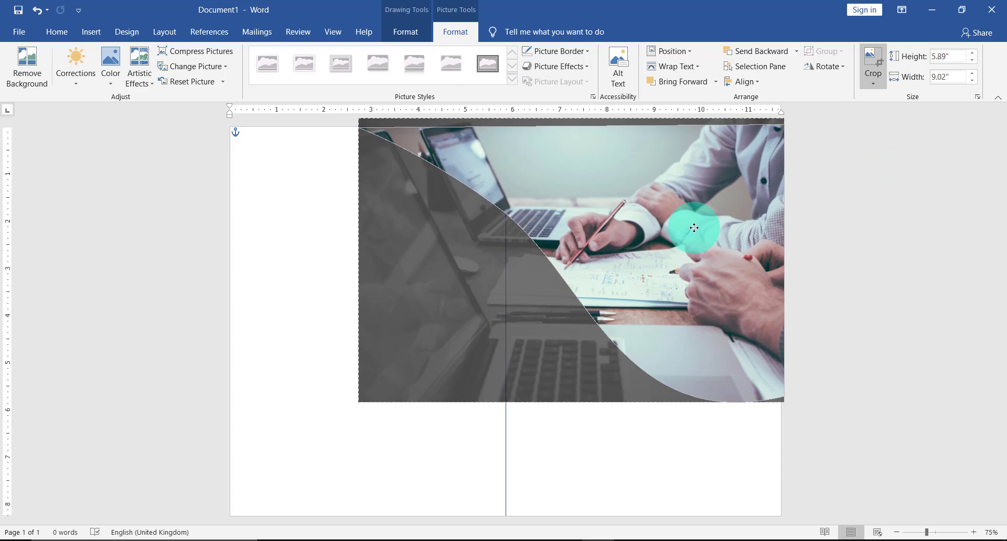
drag(695, 228, 695, 232)
click(686, 432)
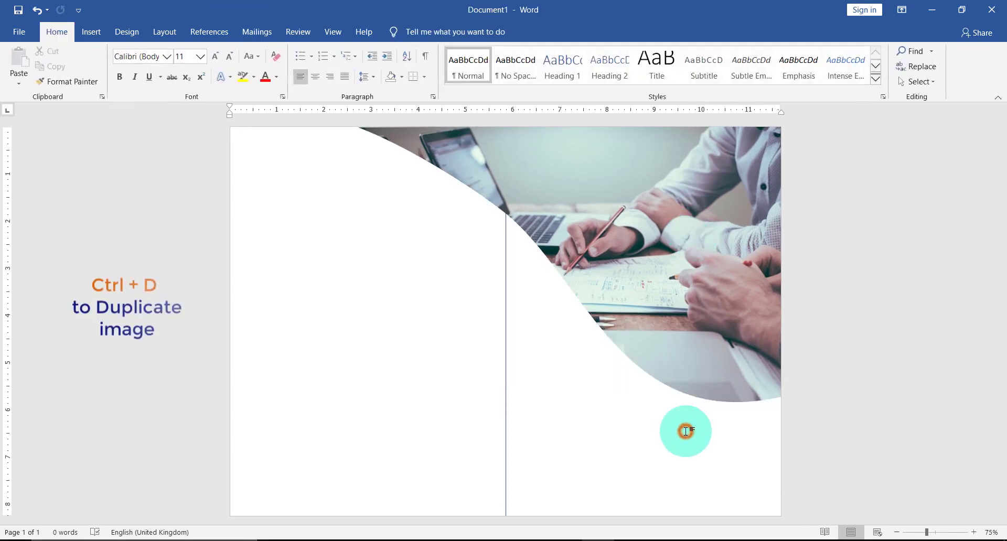
Duplicate the picture-filled curved shape and offset the copy to the left of and slightly below the original
click(691, 369)
key(ctrl+d)
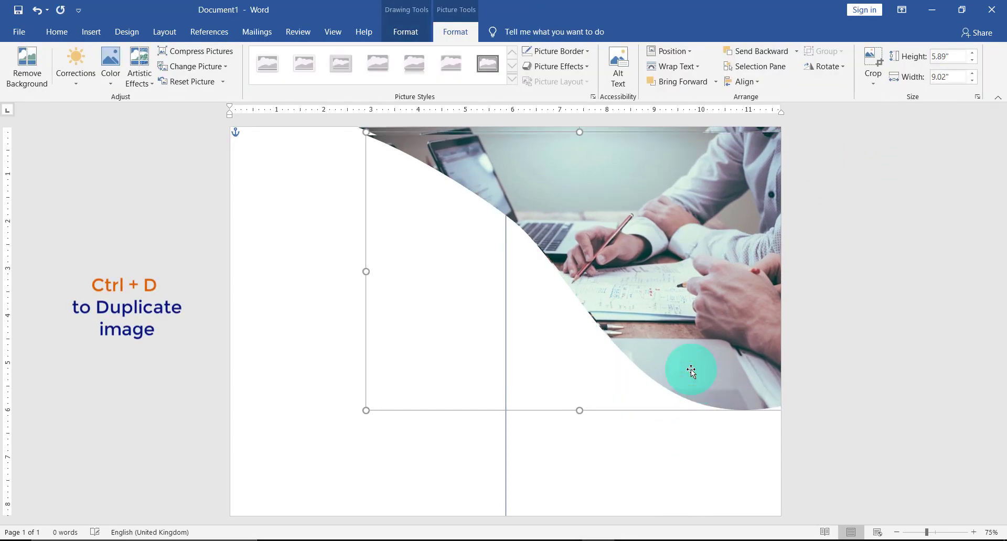
drag(691, 370, 640, 371)
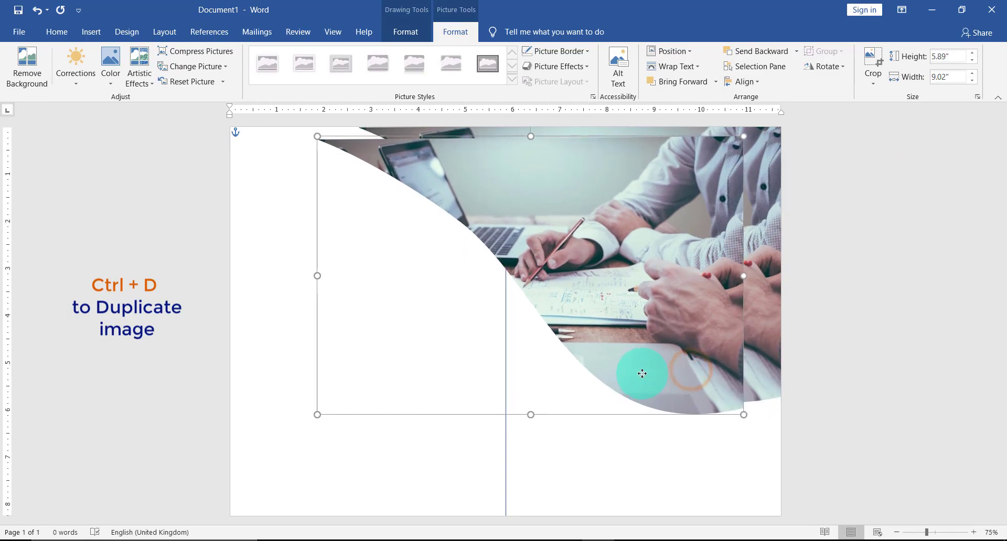
Bring the original picture-filled shape in front of its duplicate
click(763, 313)
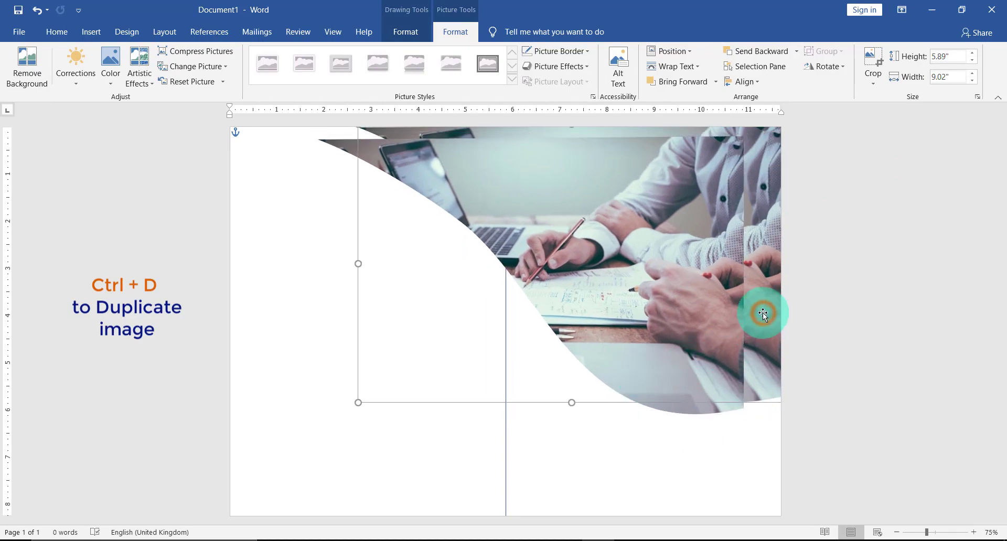
click(716, 82)
click(719, 112)
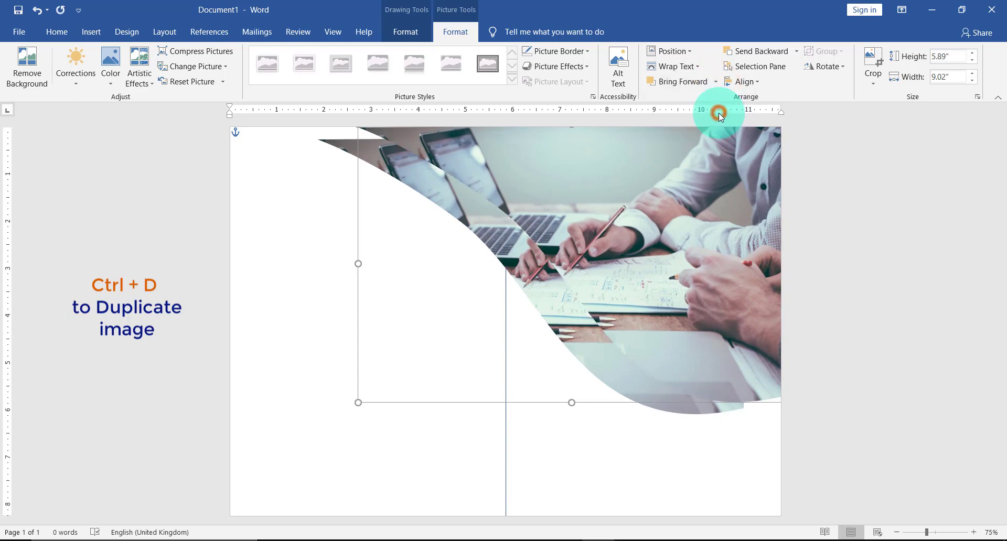
Replace the duplicate shape's picture fill with a solid dark blue-gray theme colour
click(509, 244)
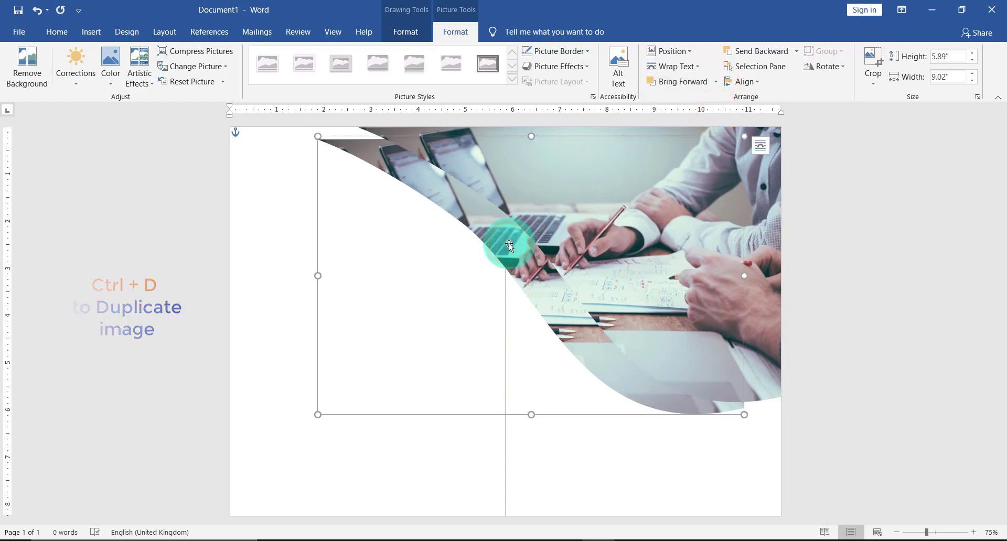
click(409, 33)
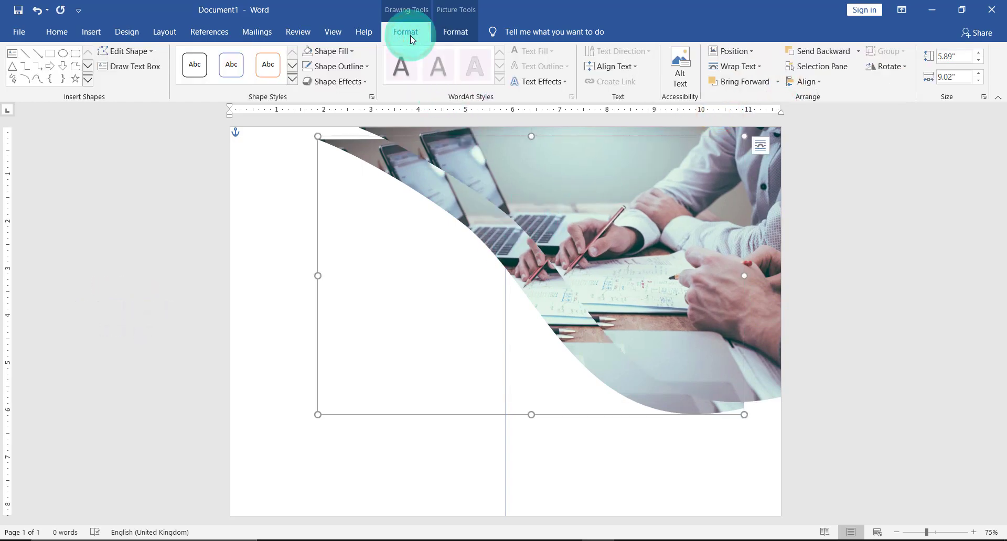
click(351, 52)
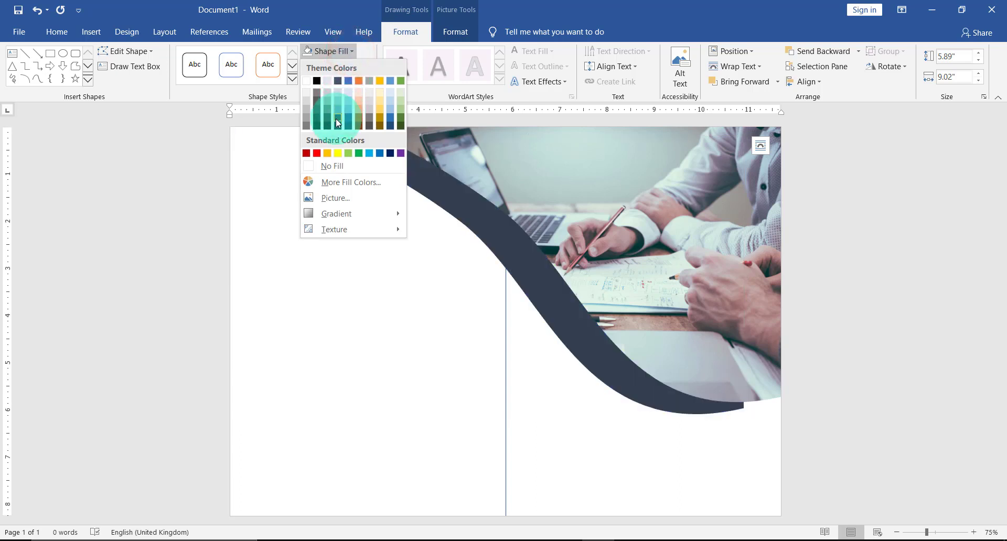
click(337, 119)
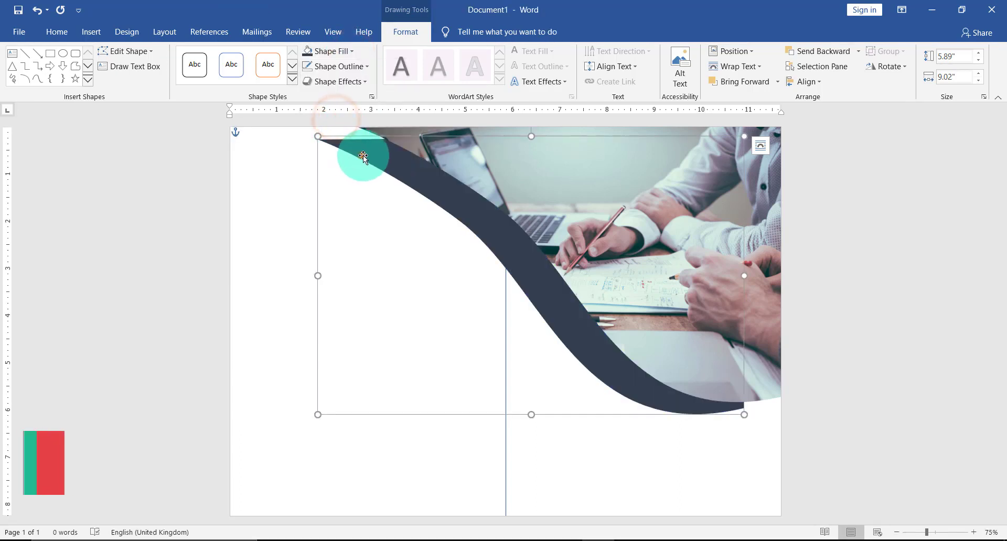
Move the dark shape closer to the picture and edit its points so an even curved band reaches the page's right edge
drag(363, 156, 375, 139)
click(153, 51)
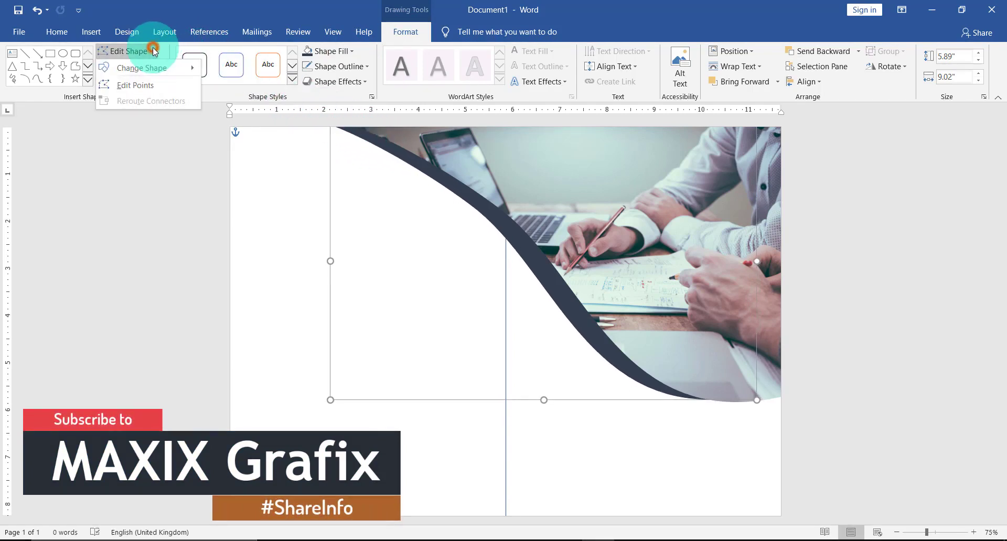
click(152, 85)
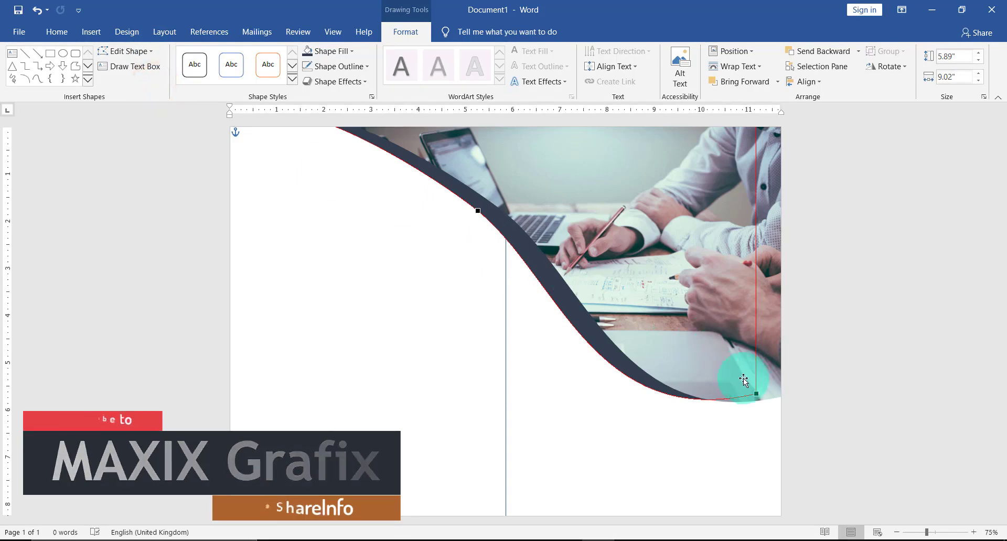
drag(758, 396, 781, 422)
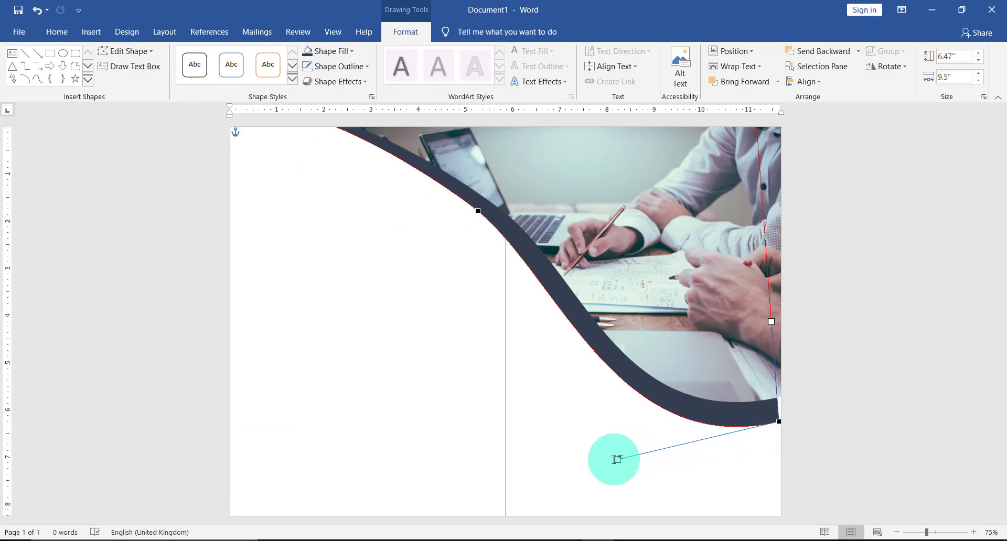
drag(617, 461, 605, 467)
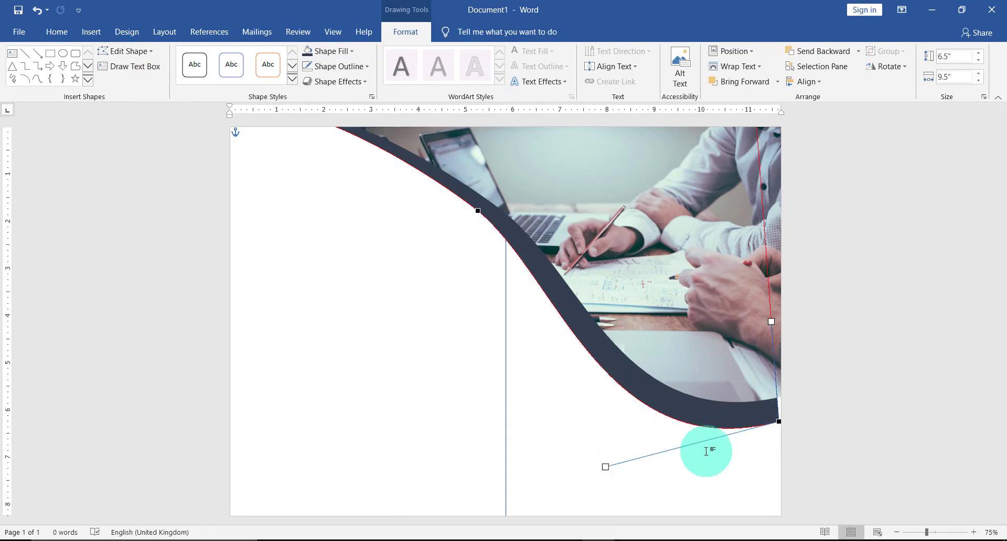
drag(780, 422, 788, 420)
click(581, 407)
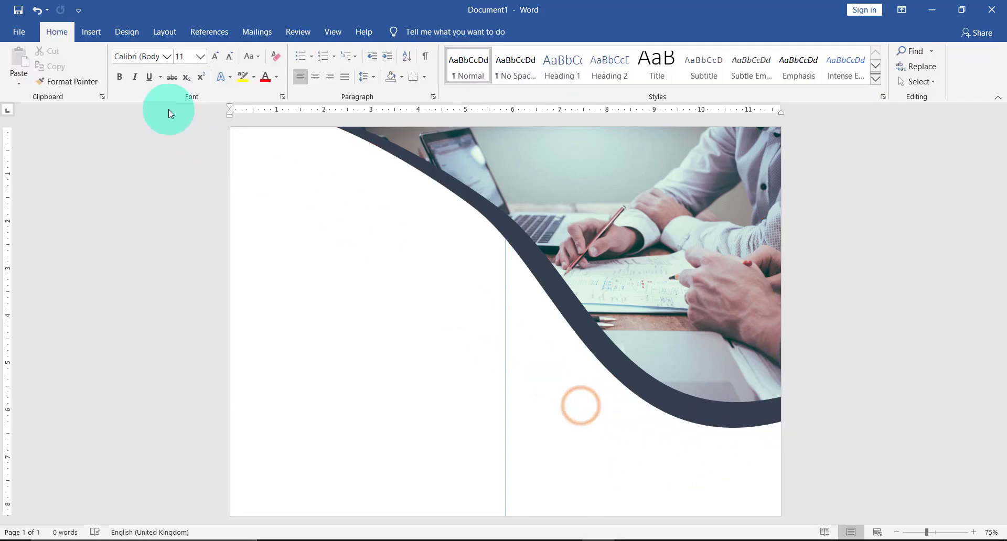
Draw a closed freeform about 3.13" by 11.92" across the page's bottom, rising to a peak at the dark band's lower curve
click(86, 33)
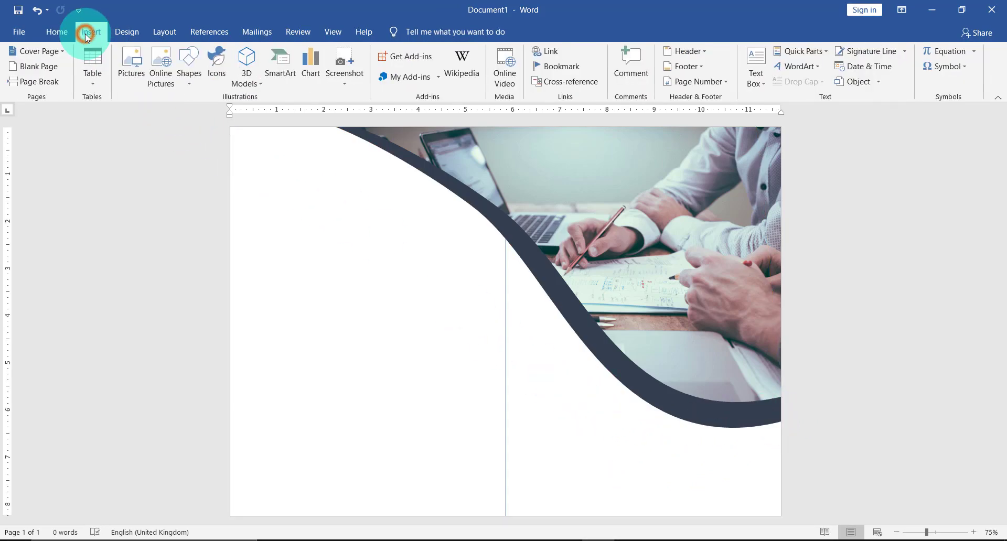
click(196, 77)
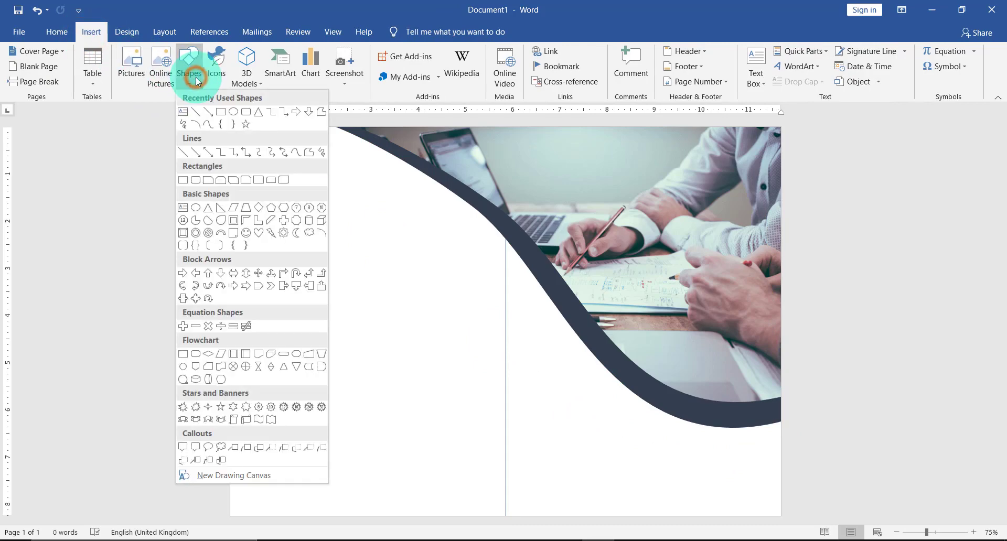
click(307, 152)
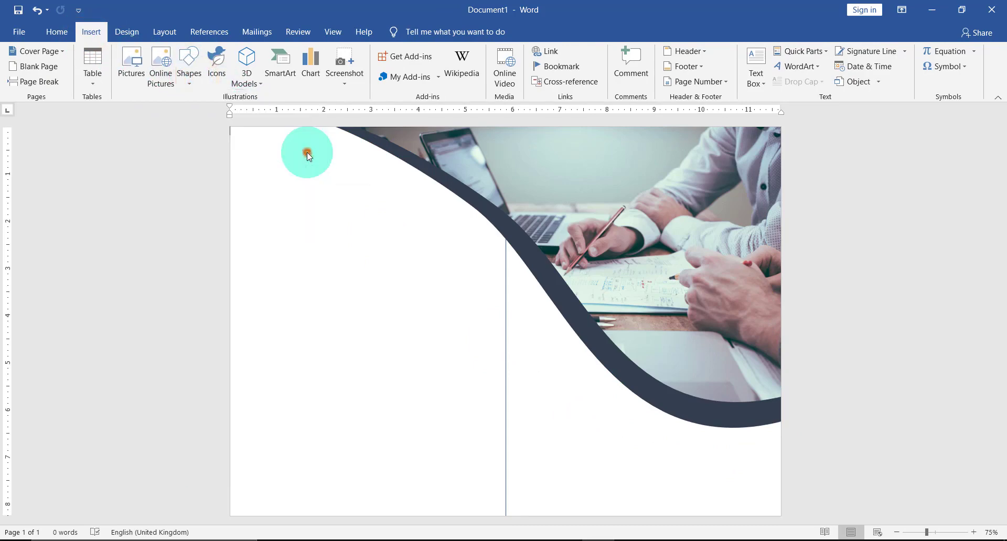
click(609, 371)
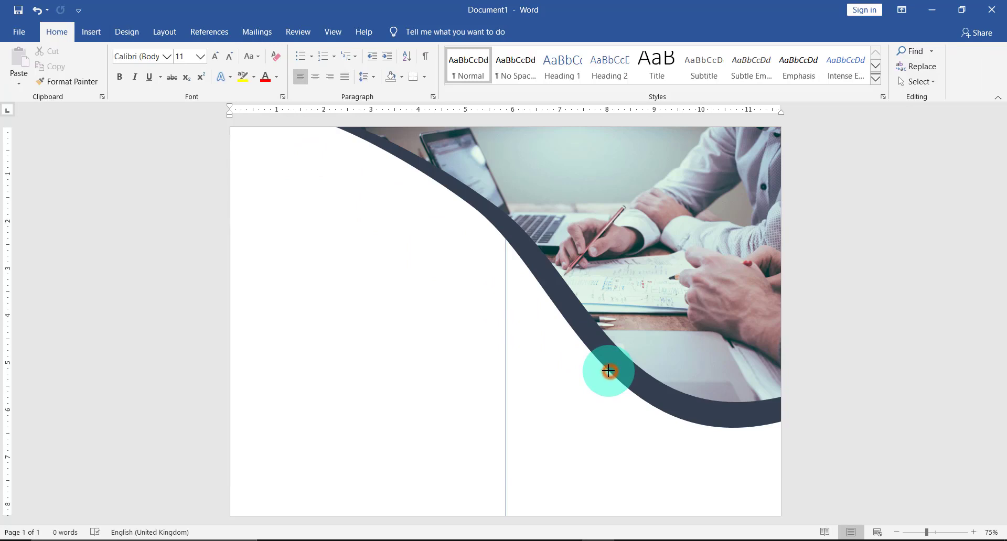
click(456, 475)
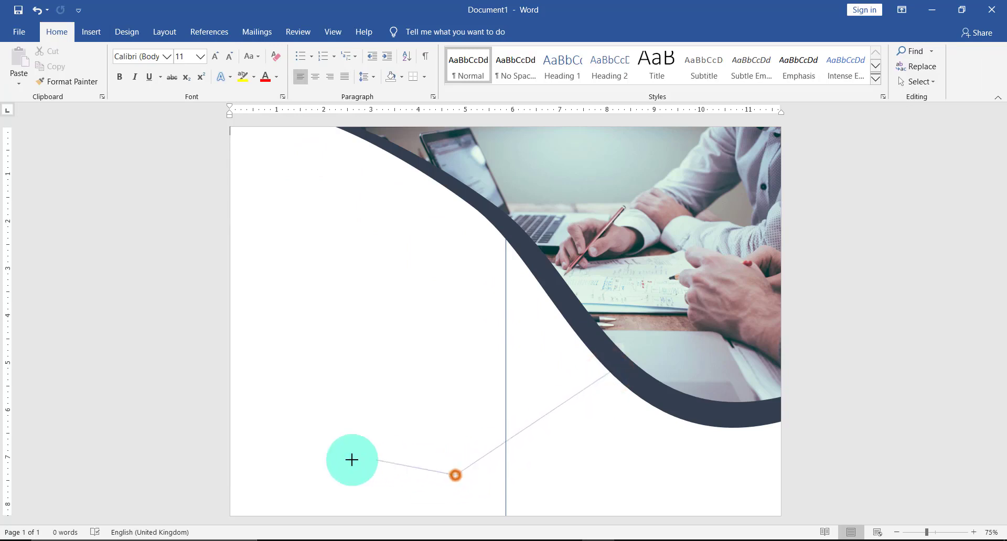
click(232, 479)
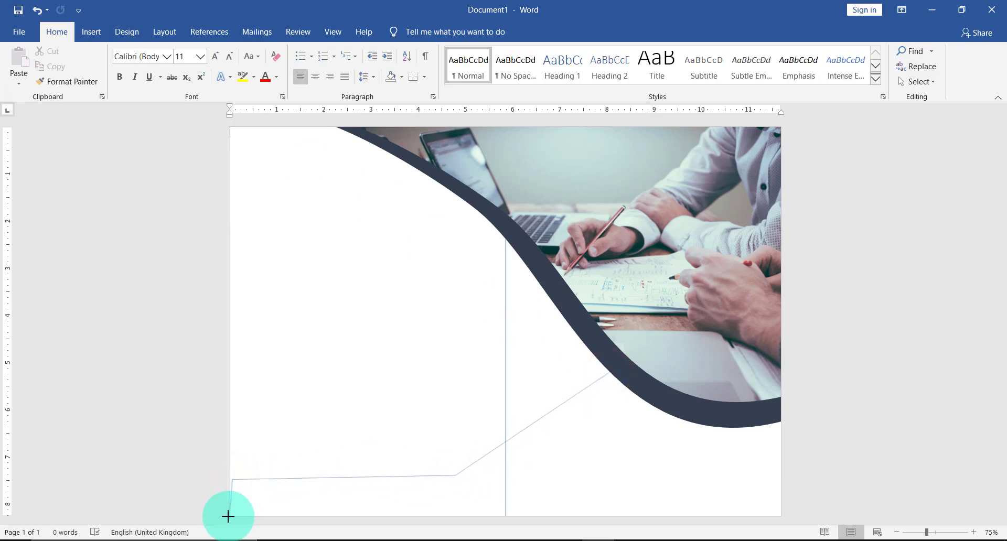
click(228, 518)
click(791, 519)
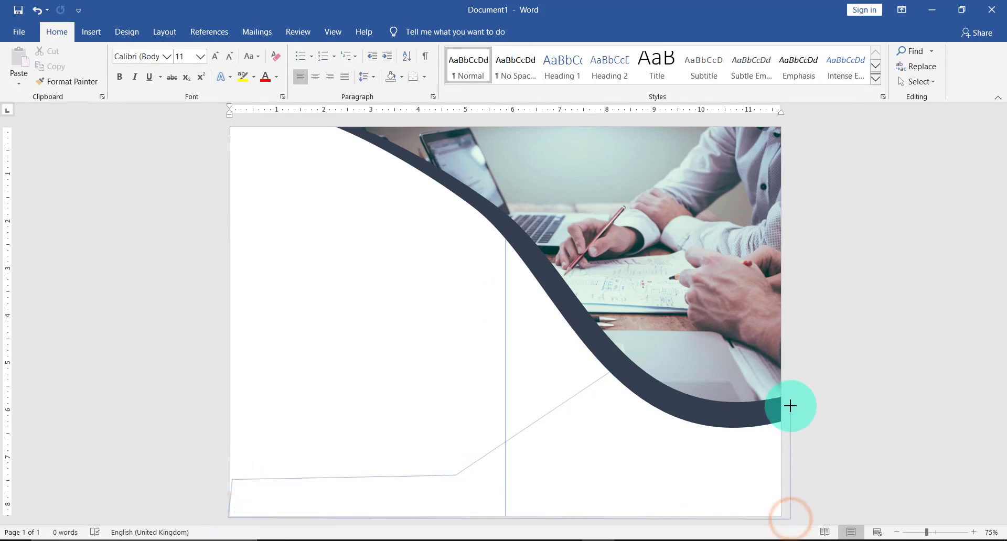
click(791, 405)
click(692, 406)
click(610, 370)
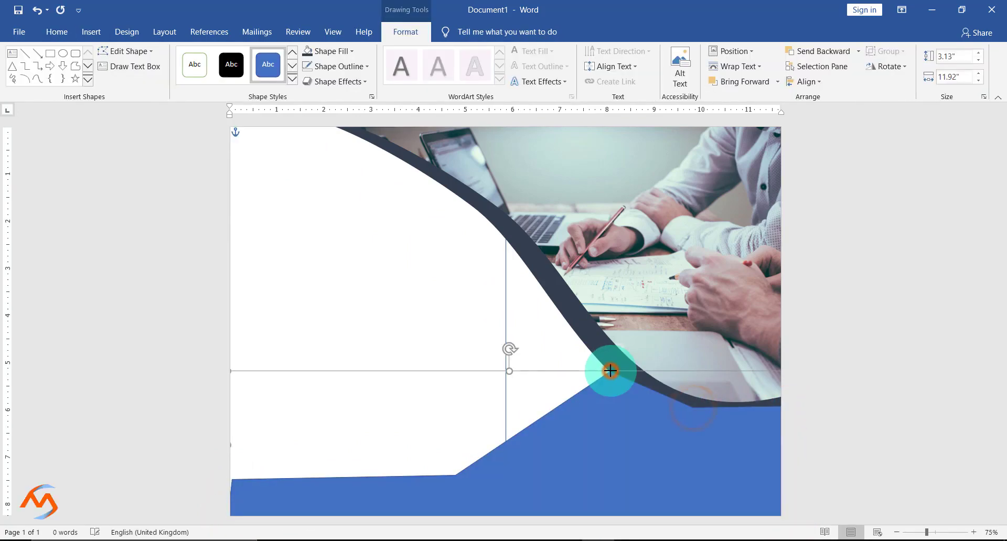
Edit the bottom freeform's points, bending the slope left of its peak into an S-curve and the flat left stretch into a dip
click(151, 52)
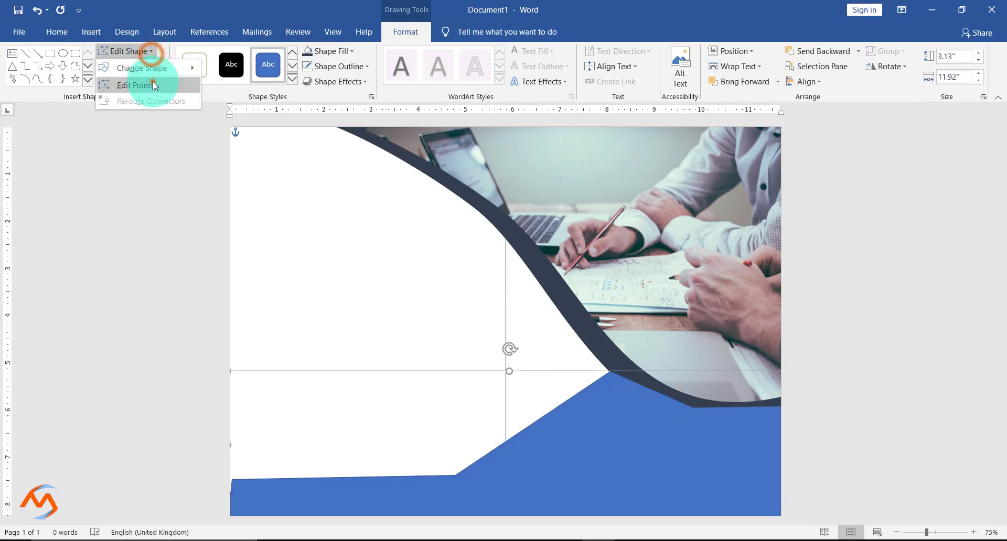
click(153, 81)
click(610, 371)
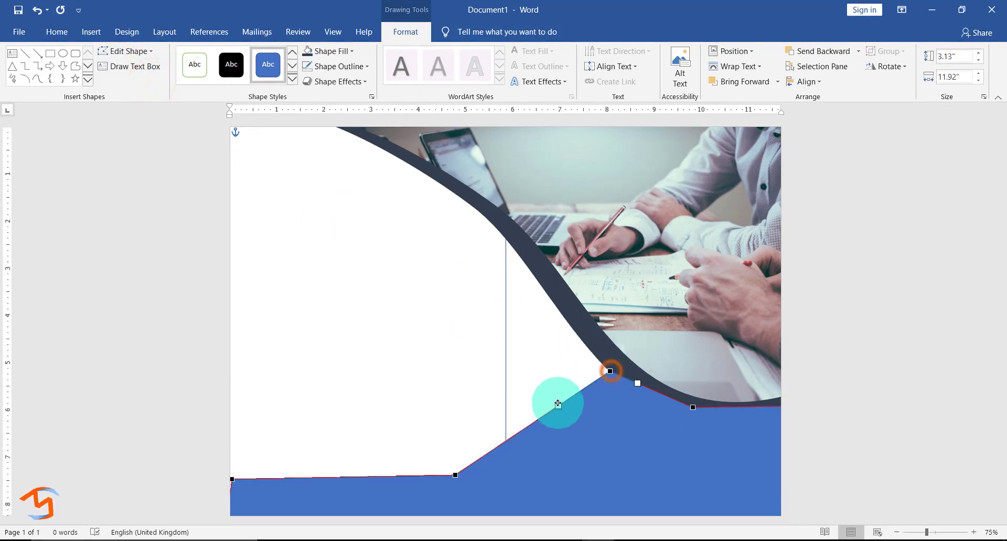
drag(558, 407, 495, 407)
click(455, 475)
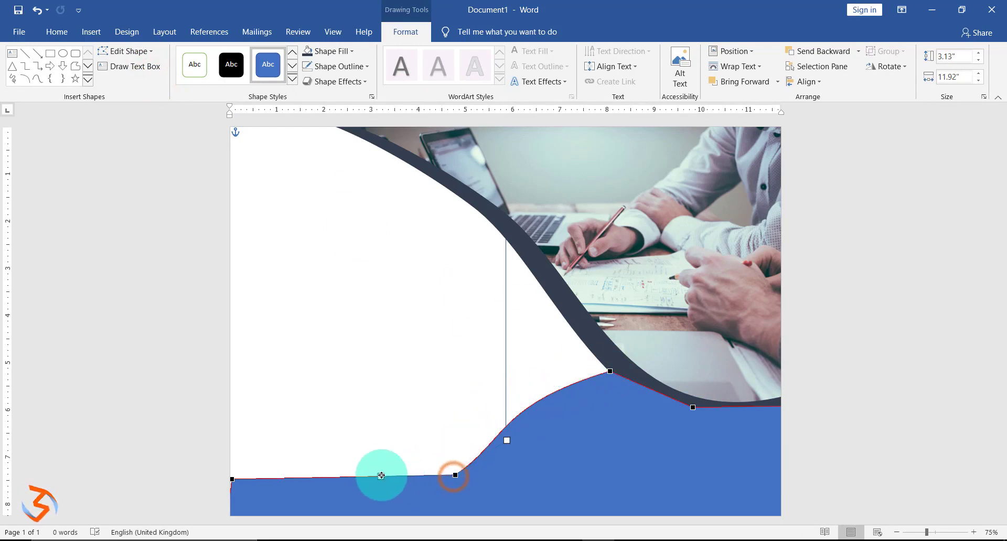
drag(381, 476, 348, 521)
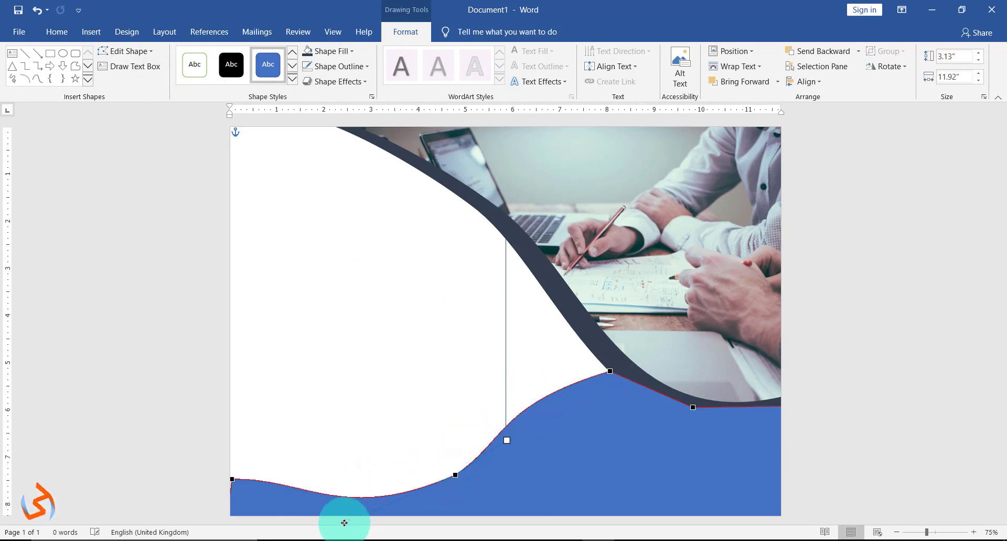
Refine the bottom freeform's wave by adjusting the curve handles and bring its left end point out to the page edge
click(232, 479)
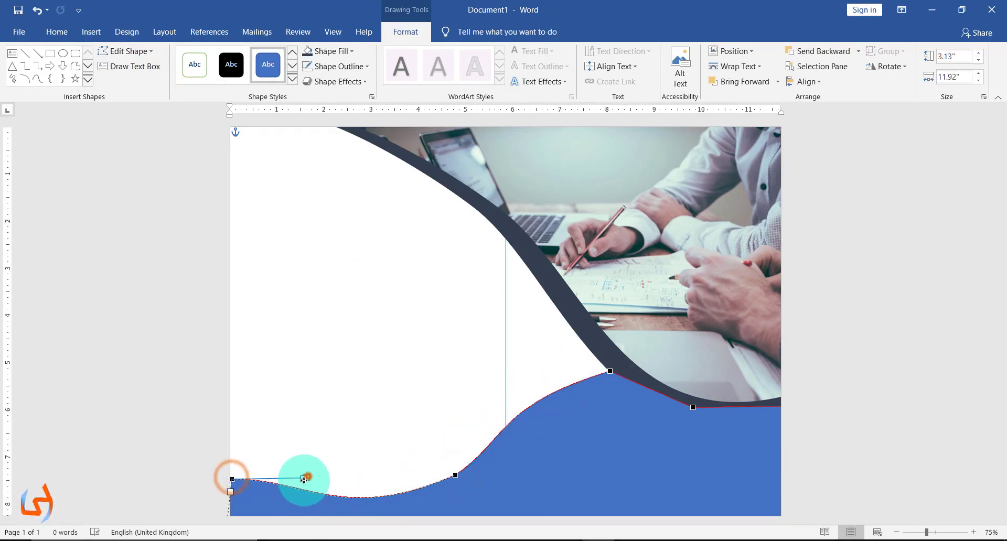
drag(306, 478, 315, 483)
click(456, 475)
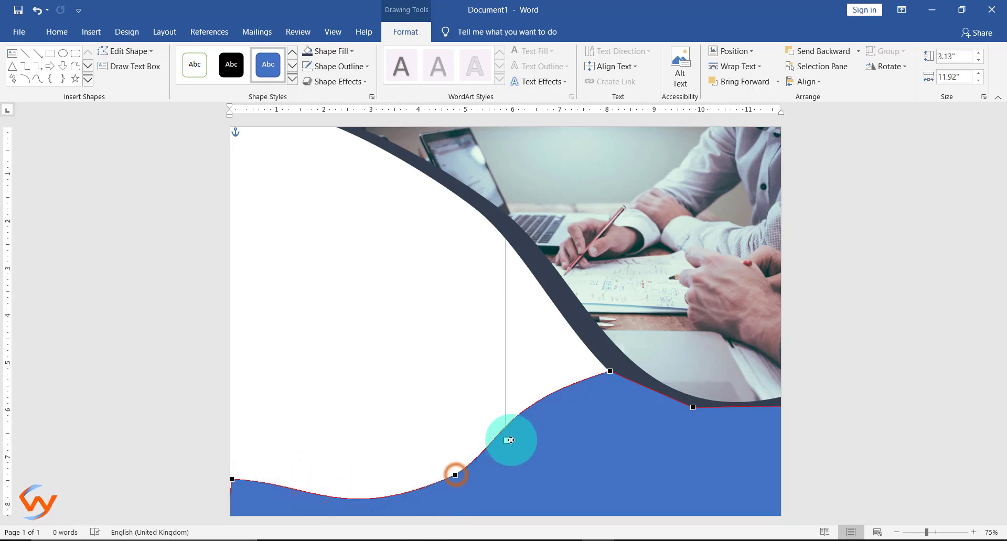
drag(508, 440, 516, 437)
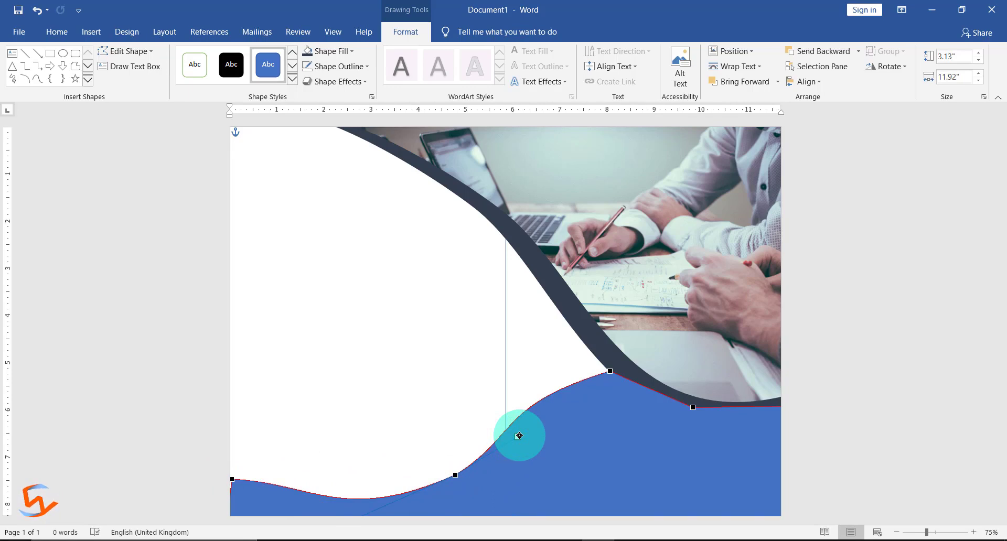
click(610, 371)
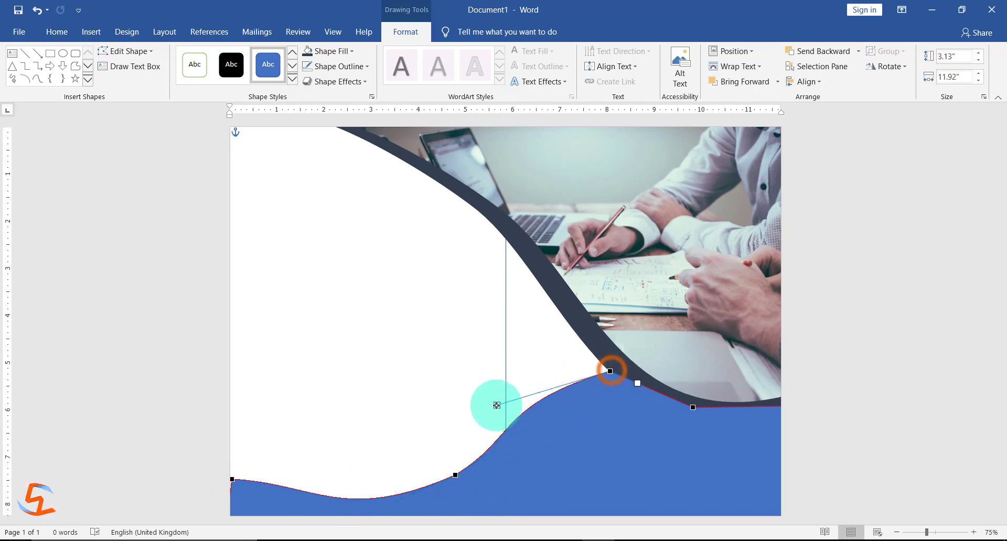
drag(496, 405, 520, 390)
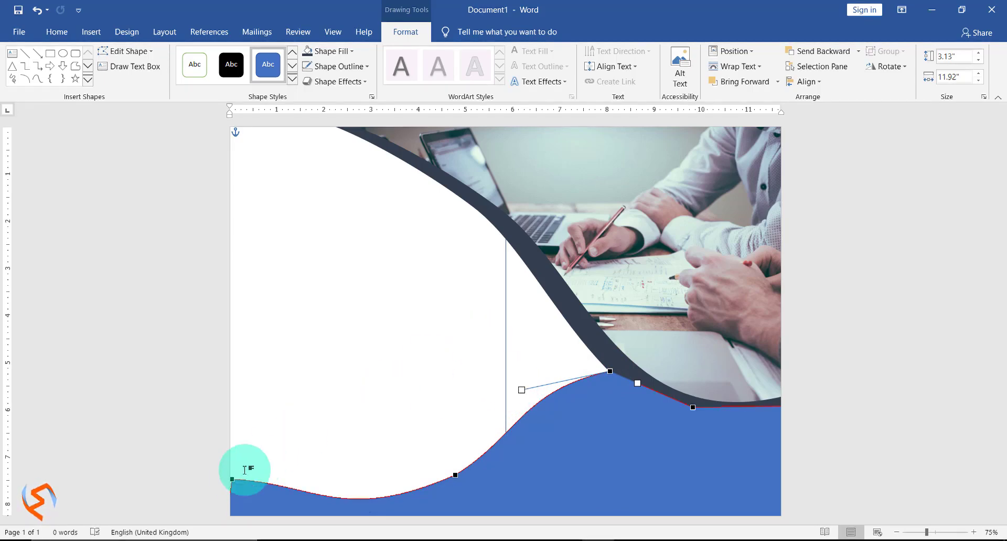
click(229, 480)
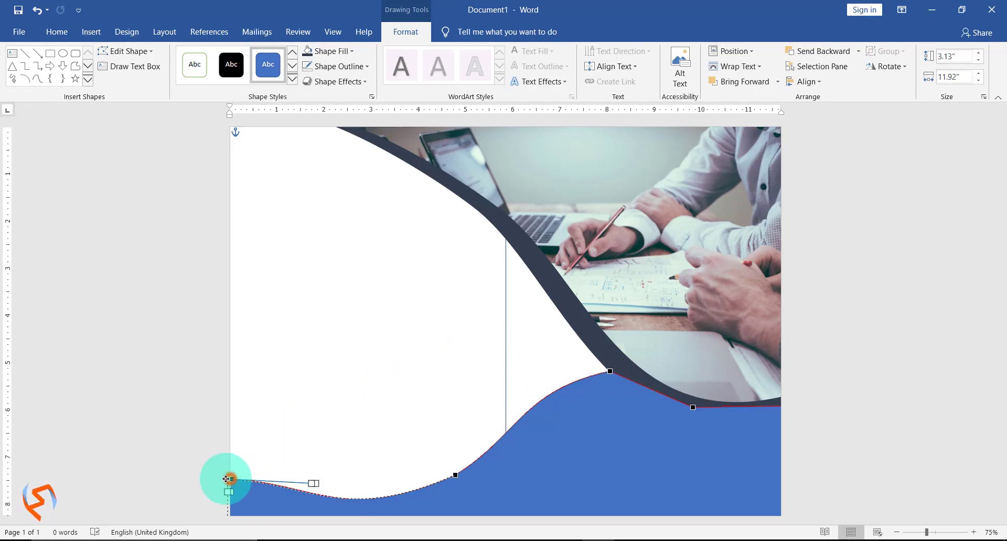
Give the bottom wave the dark band's blue-gray theme fill with no outline, and fine-tune the curve at its middle point
click(351, 50)
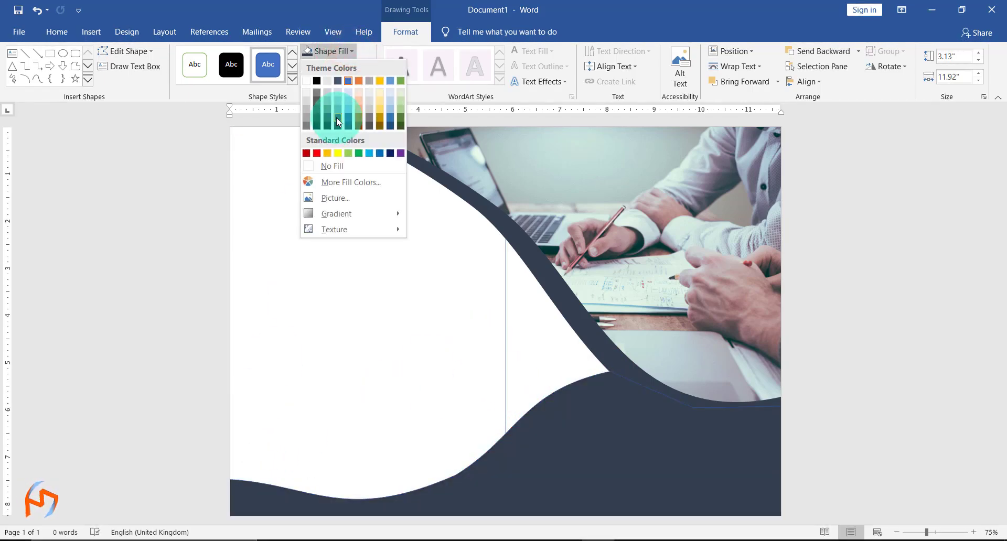
click(336, 119)
click(342, 66)
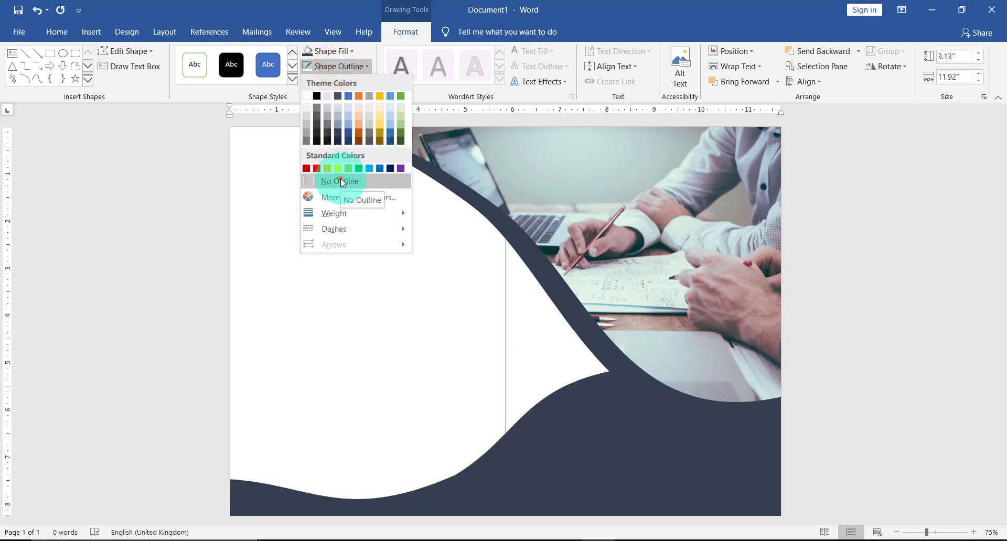
click(341, 181)
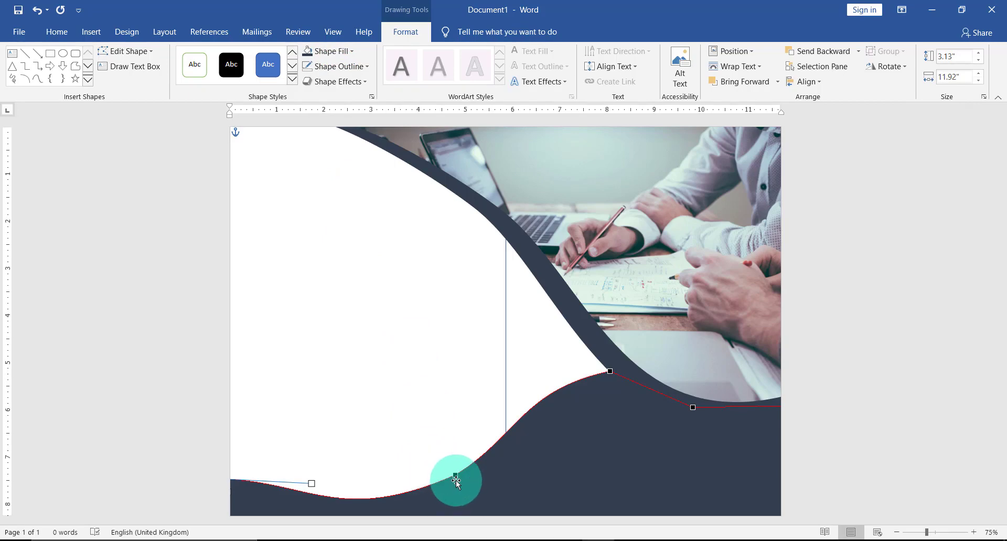
click(518, 438)
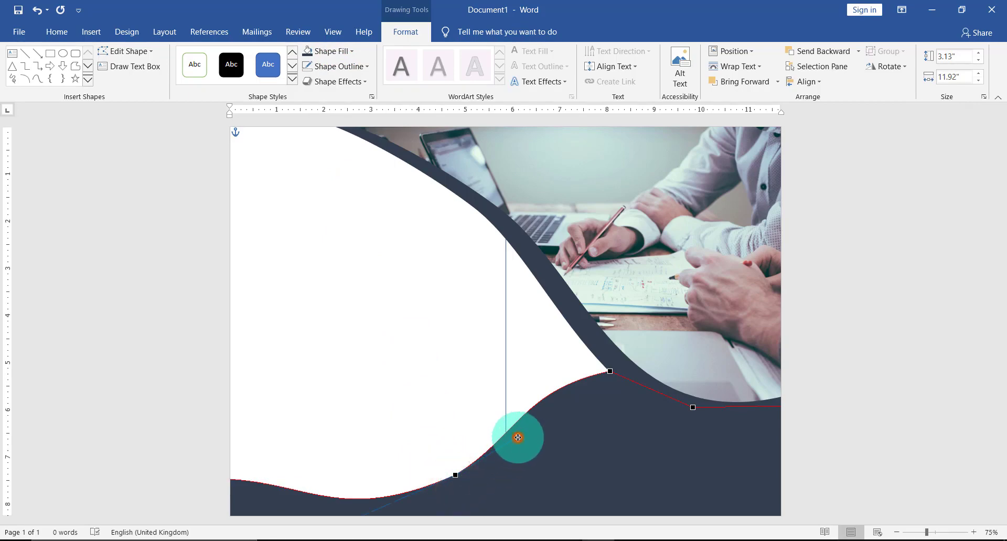
click(523, 393)
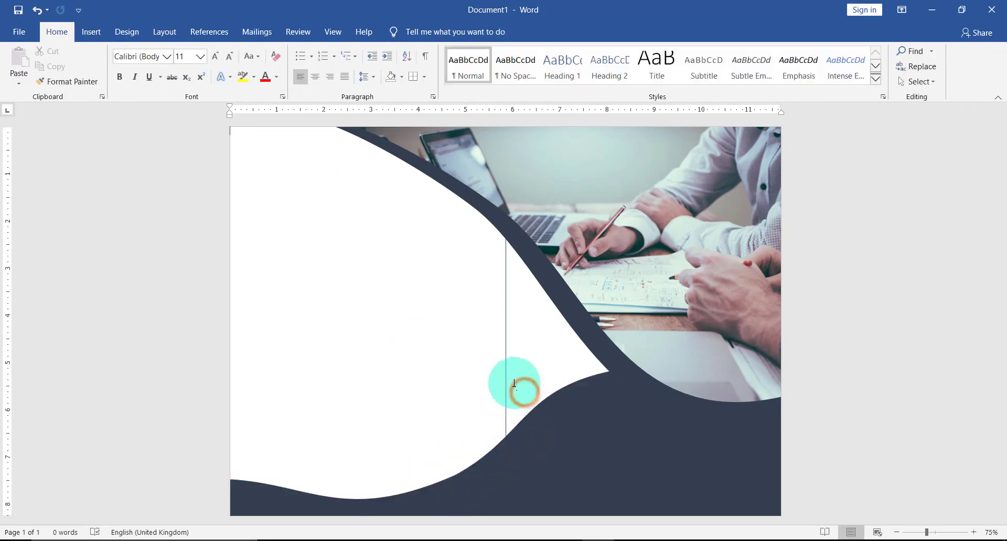
Draw a closed freeform about 3.16" by 3.08" covering the page's top-left corner, with a diagonal edge ending at the dark band
click(91, 32)
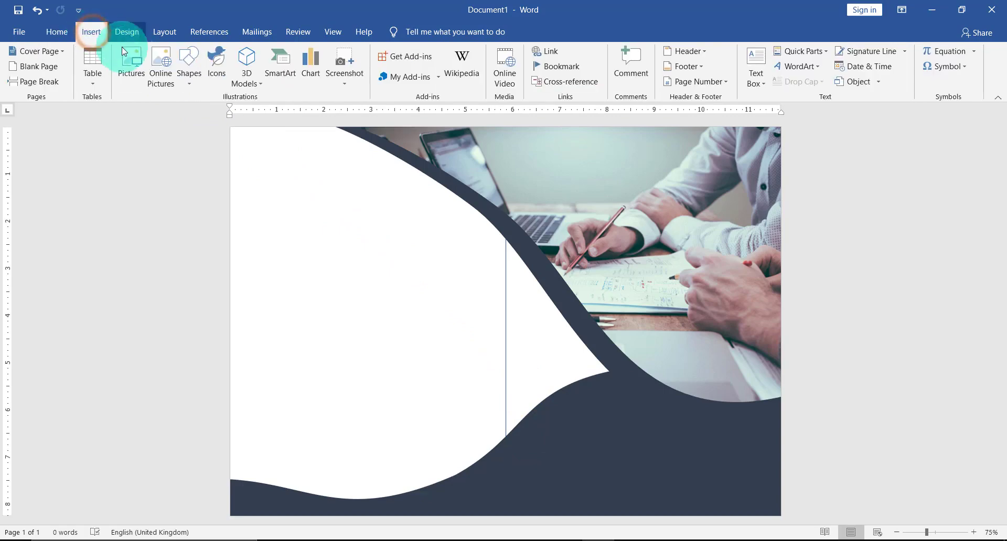
click(188, 83)
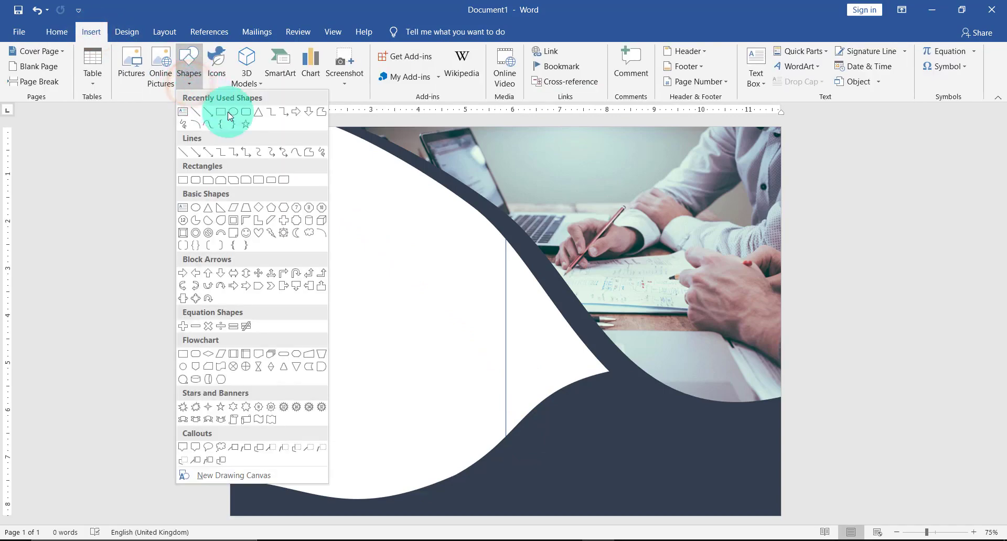
click(309, 153)
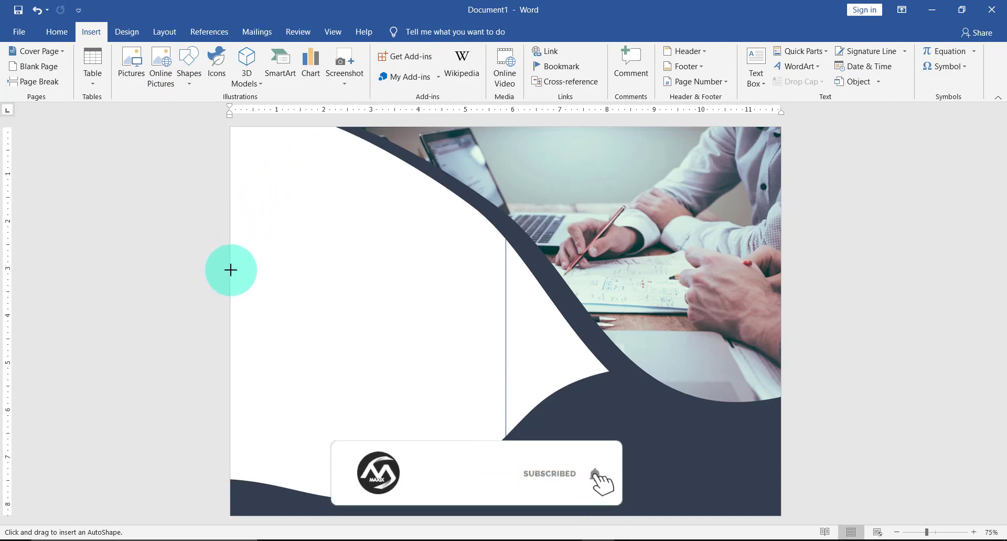
drag(231, 270, 357, 139)
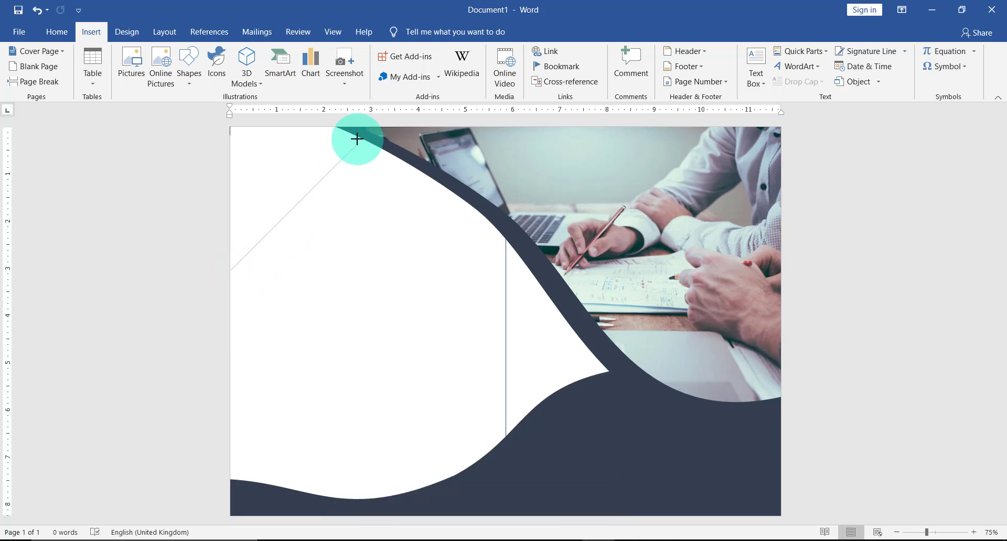
click(337, 122)
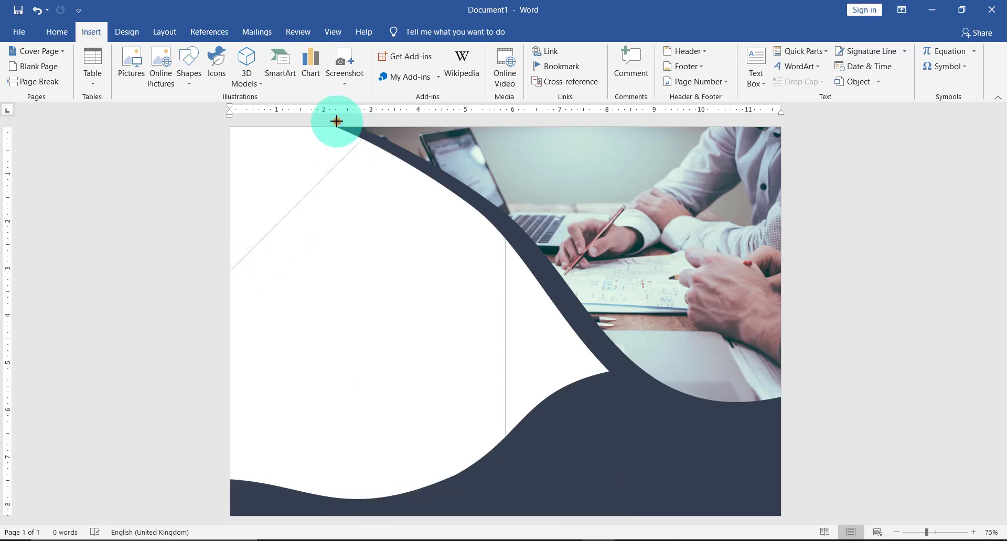
click(230, 125)
click(231, 269)
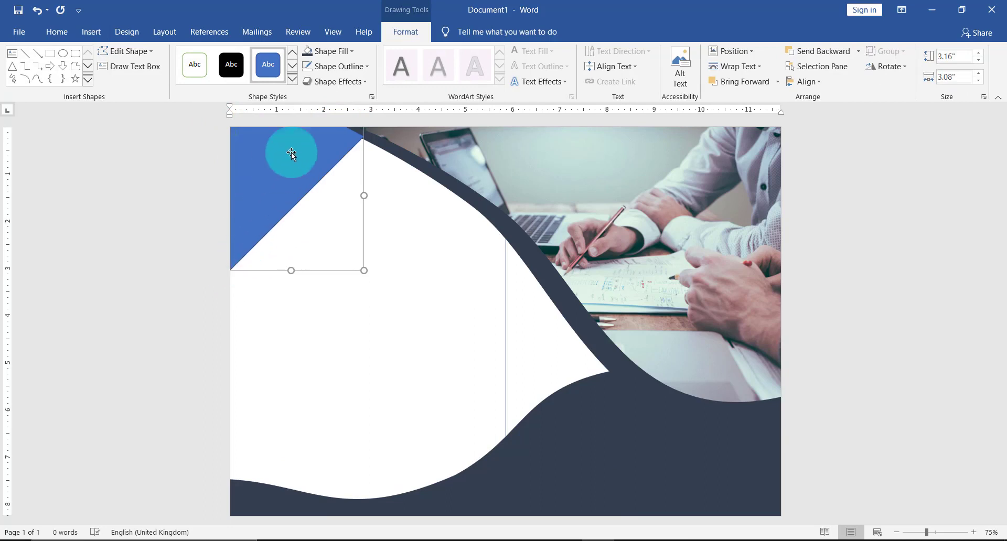
Fill the top-left corner shape with the same dark blue-gray theme colour and remove its outline
click(349, 52)
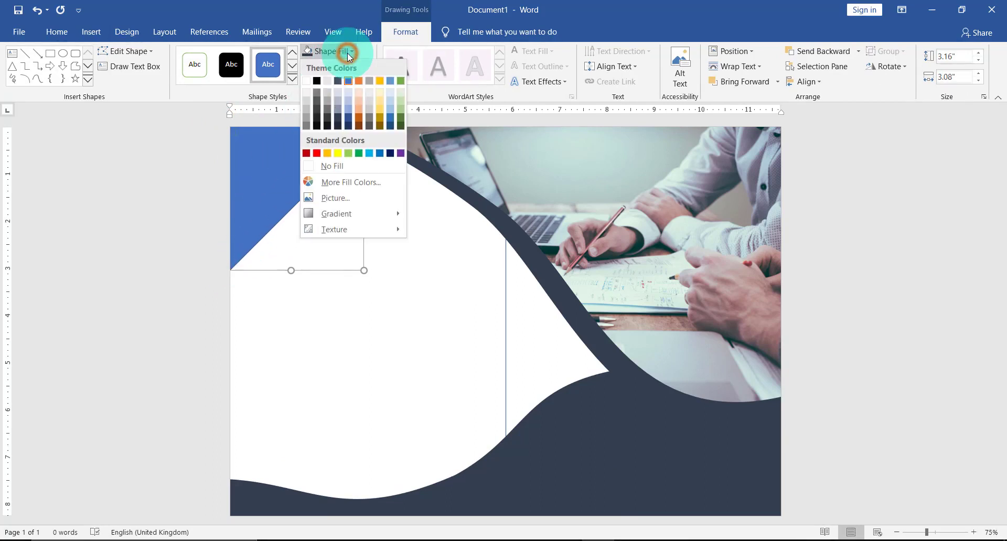
click(337, 119)
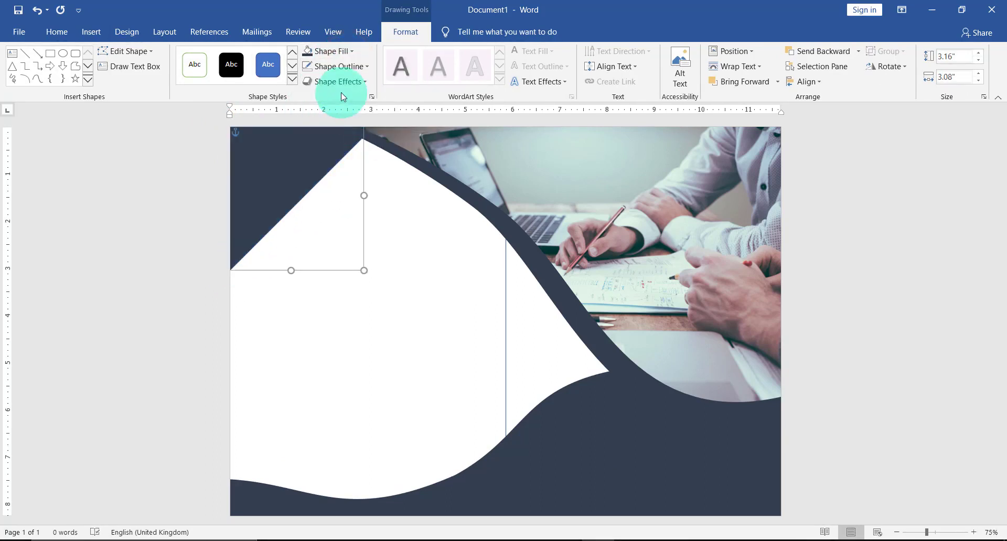
click(349, 66)
click(346, 181)
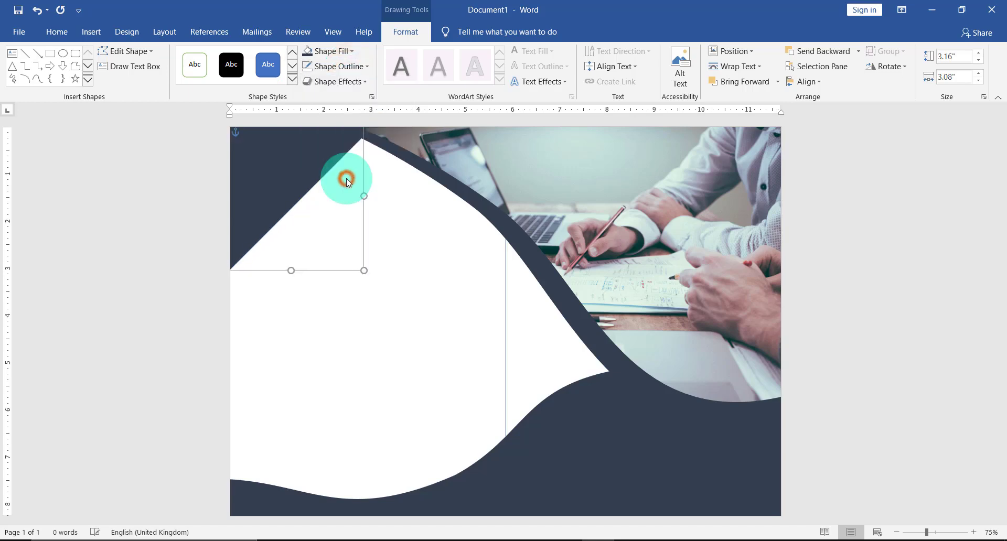
Draw a narrow rectangle about 5.32" by 0.84" and rotate it to lie along the corner shape's diagonal edge
click(88, 81)
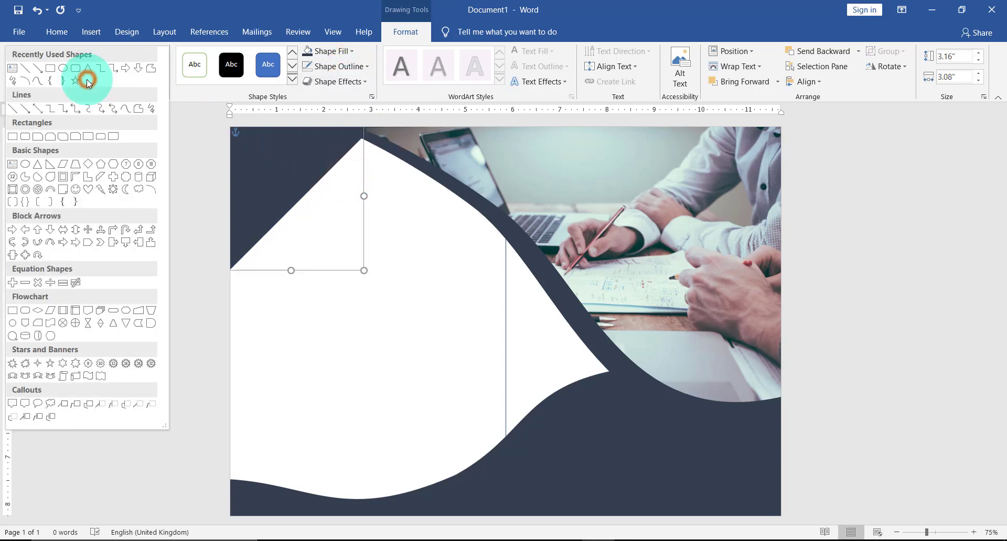
click(13, 139)
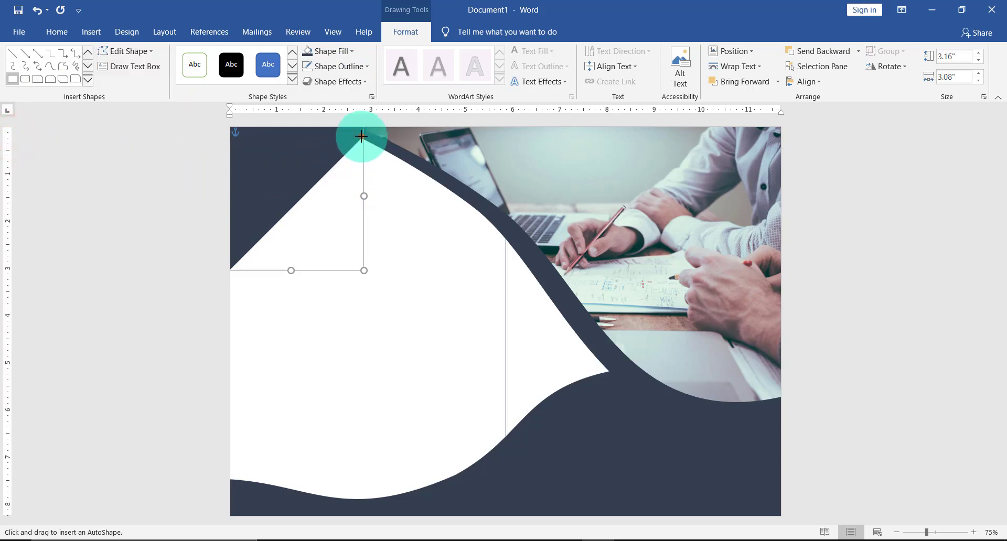
drag(361, 137, 438, 388)
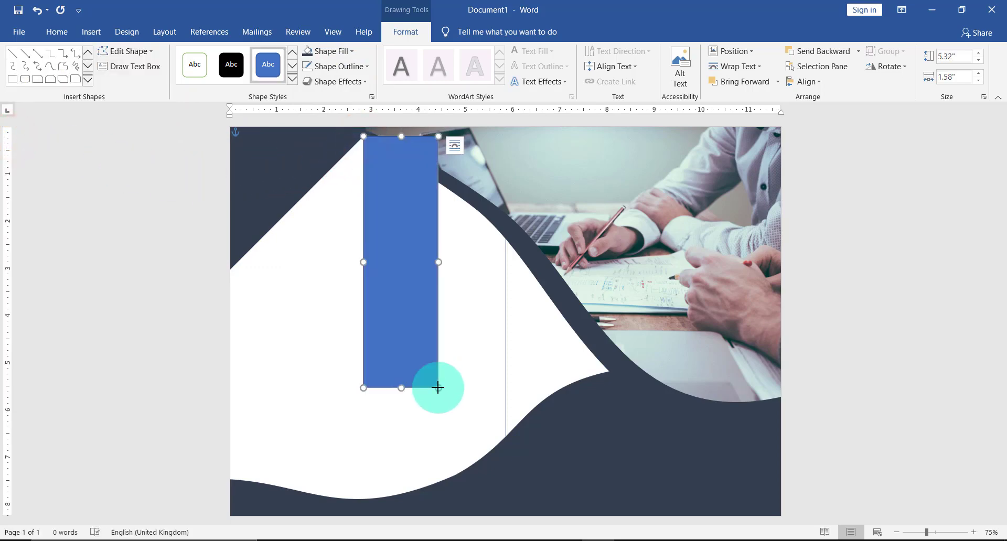
drag(438, 262, 333, 285)
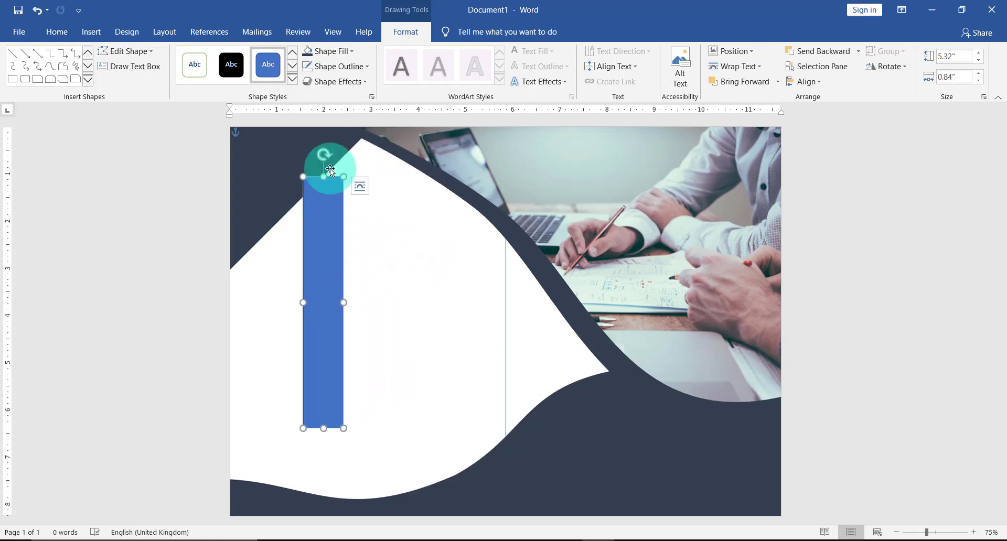
drag(324, 154, 442, 198)
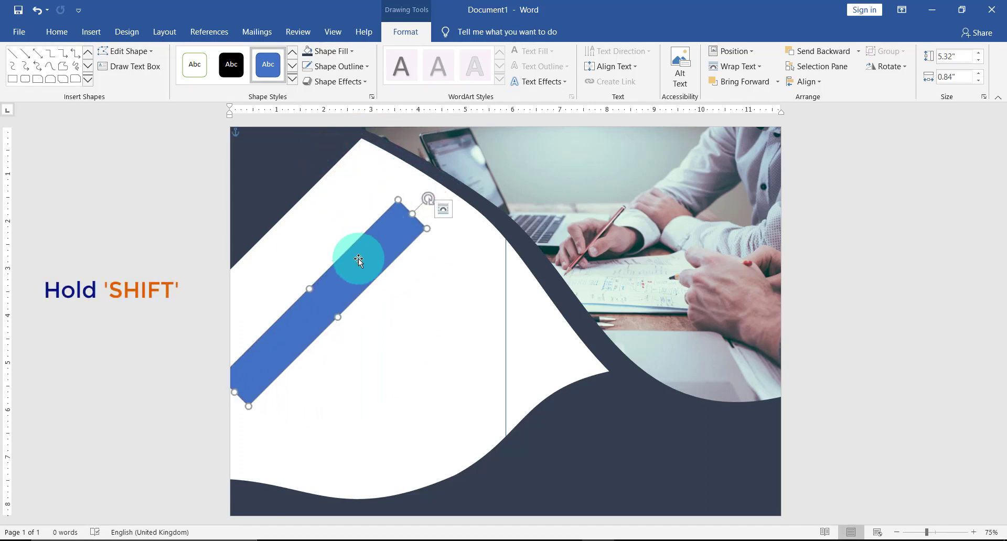
drag(360, 263, 308, 212)
Remove the diagonal rectangle's outline and fill it with a bright pink from the standard colour palette
click(334, 66)
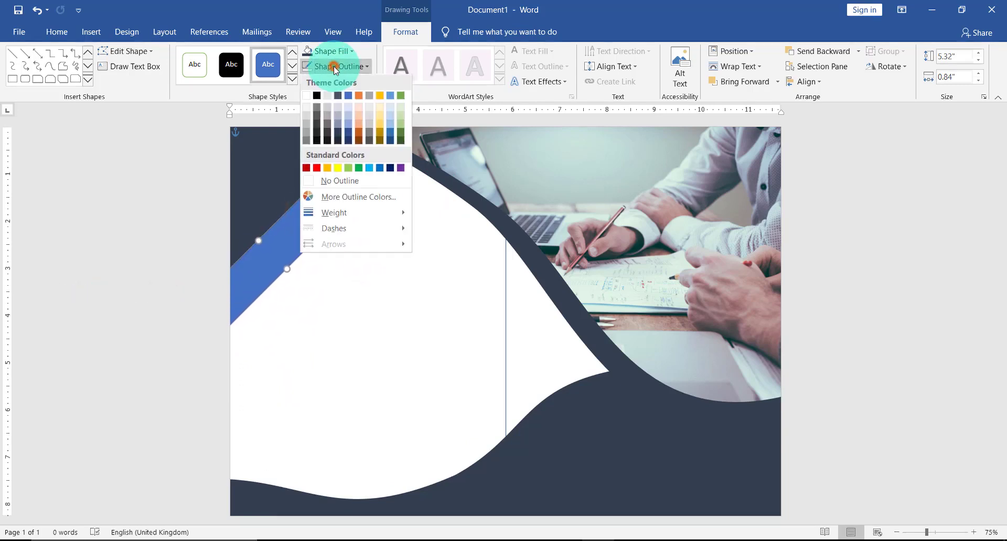
click(343, 180)
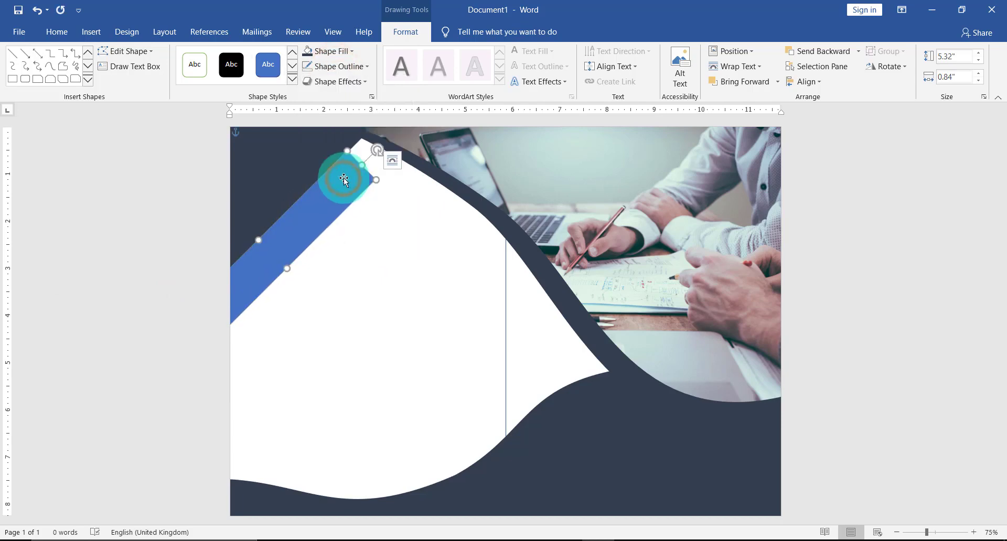
click(345, 51)
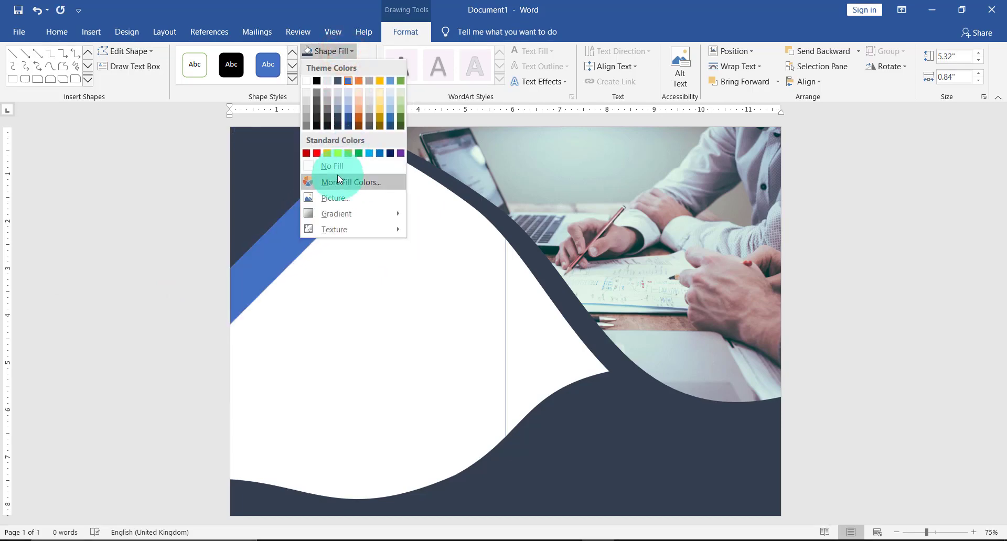
click(339, 181)
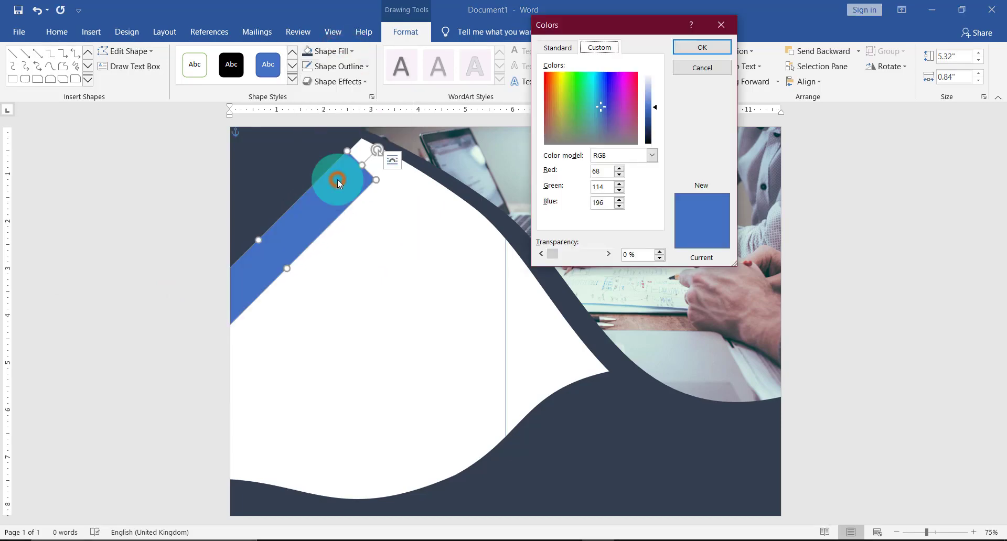
click(556, 46)
click(611, 133)
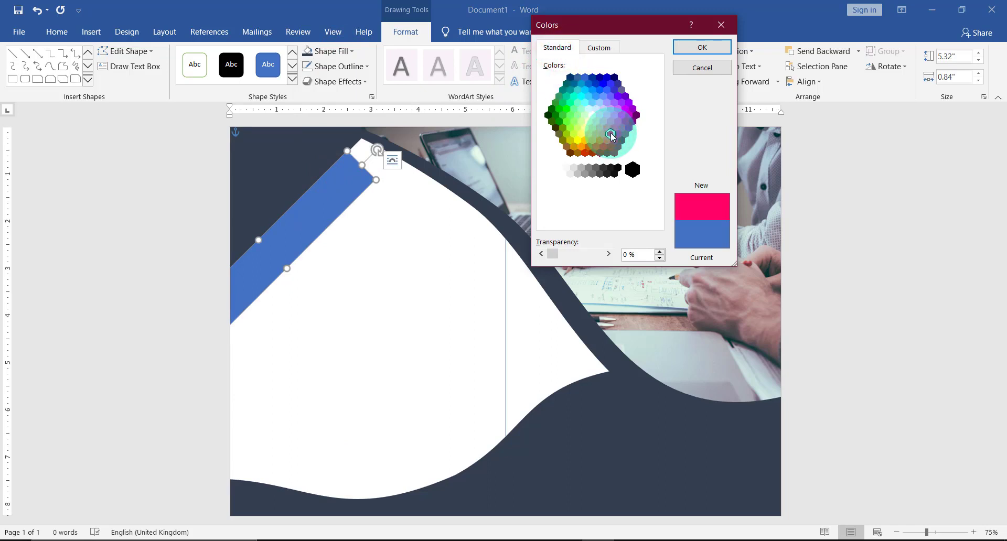
click(700, 49)
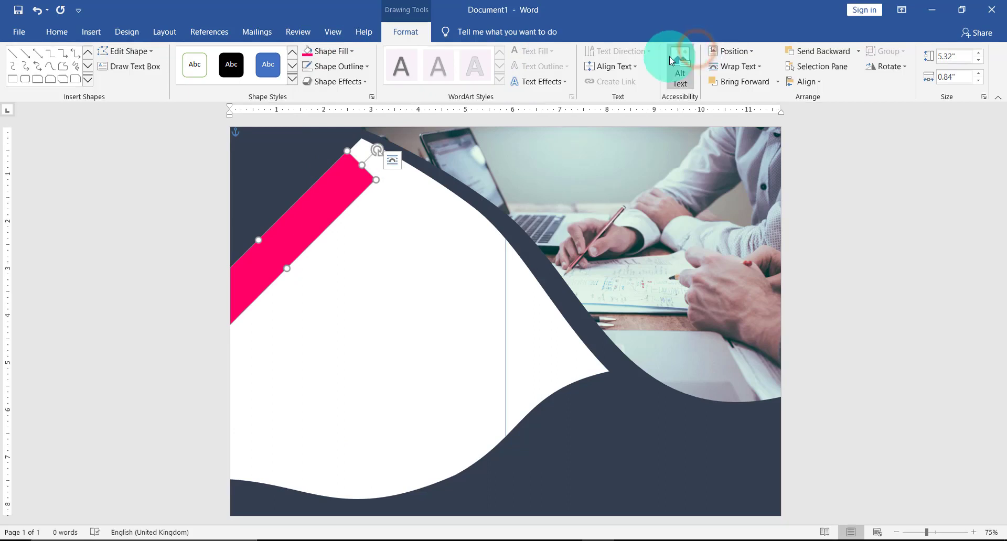
Lengthen the pink diagonal stripe to about 6.05" and send it behind the dark shapes
drag(362, 167, 391, 152)
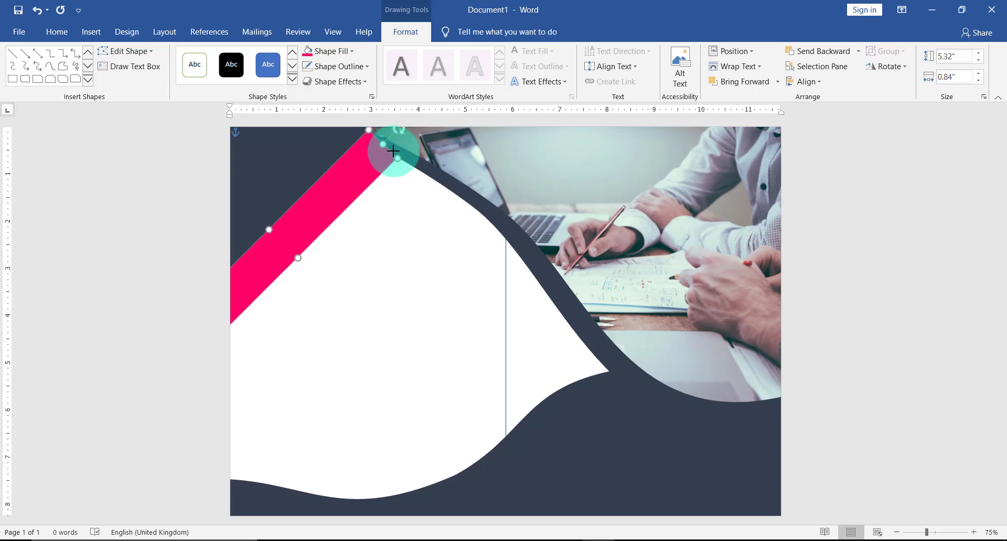
click(858, 57)
click(845, 84)
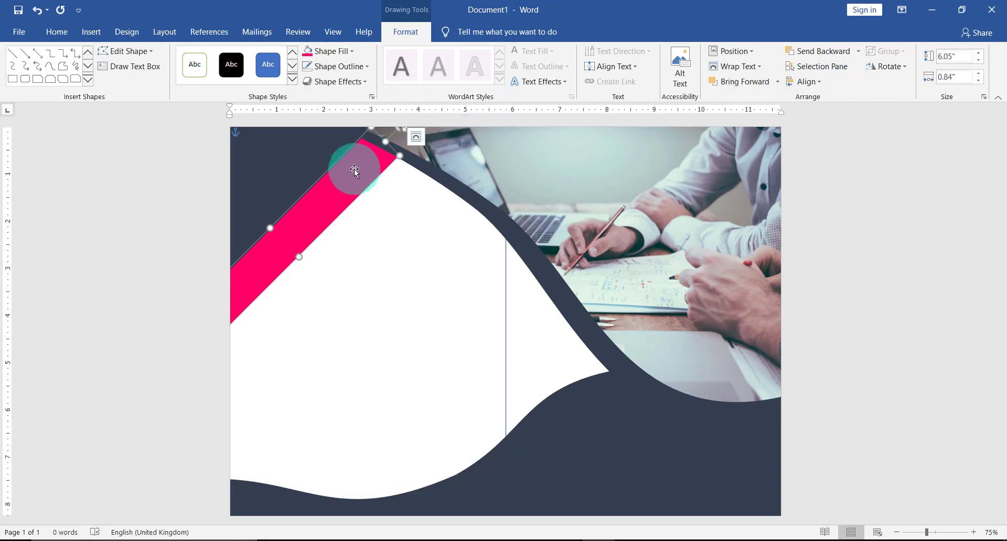
Duplicate the pink stripe, place the copy along its lower edge, and shorten the copy to about 5.1"
key(ctrl+d)
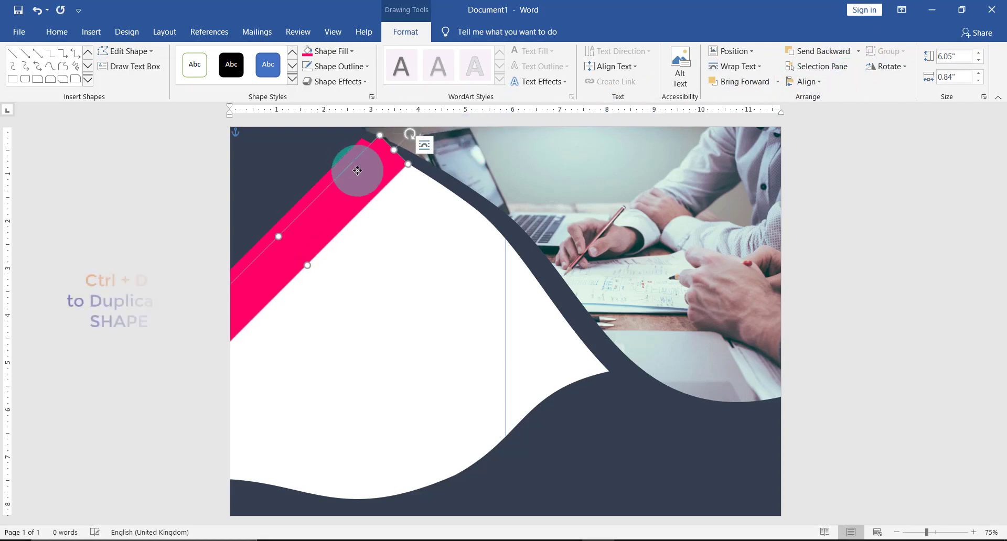
drag(357, 170, 307, 285)
drag(344, 244, 279, 284)
Edit the shortened stripe's points, pulling the lower corner of its upper end slightly outward to slant the end
click(150, 51)
click(157, 85)
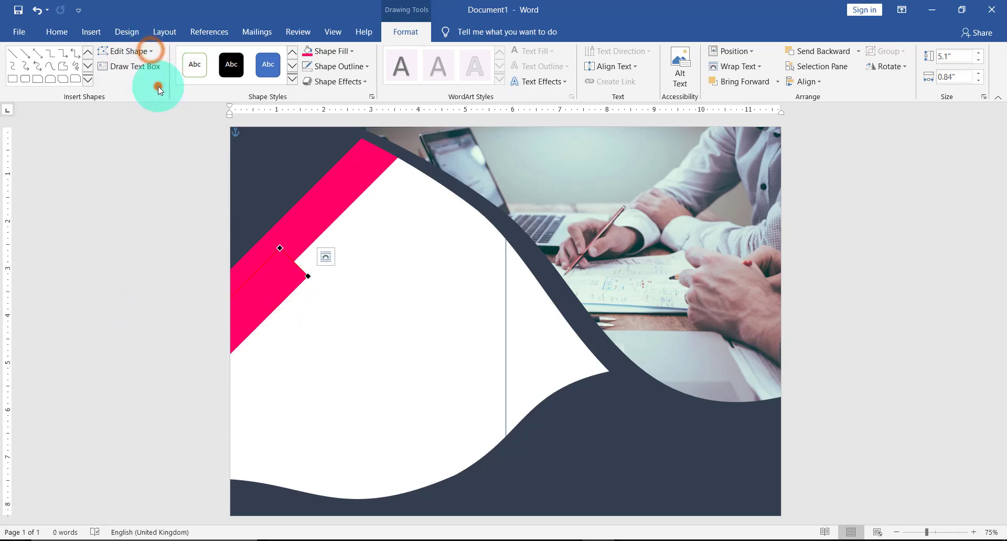
click(310, 274)
drag(313, 273, 315, 274)
click(307, 244)
Duplicate the slanted-end stripe twice and stagger the copies diagonally downward along the page's left edge
click(300, 273)
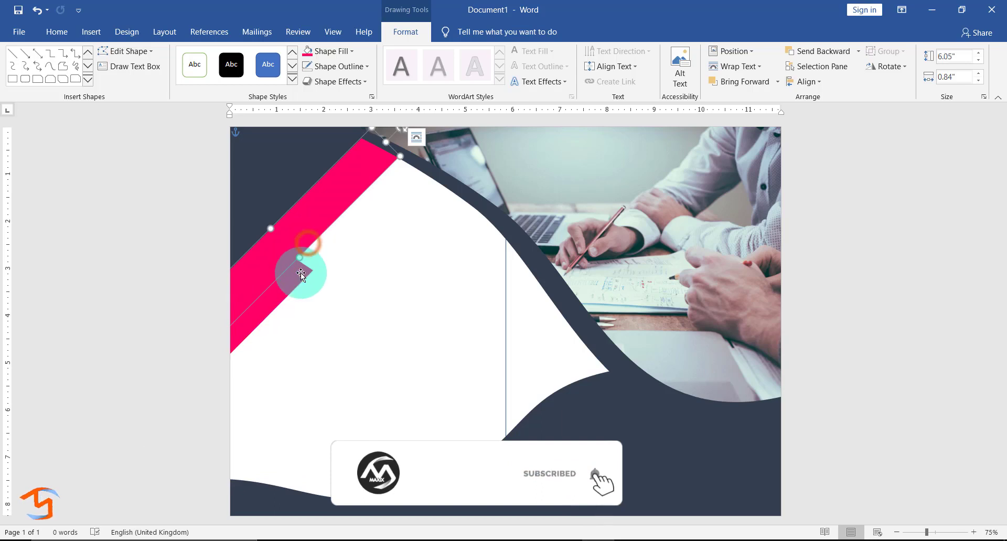
drag(300, 273, 251, 355)
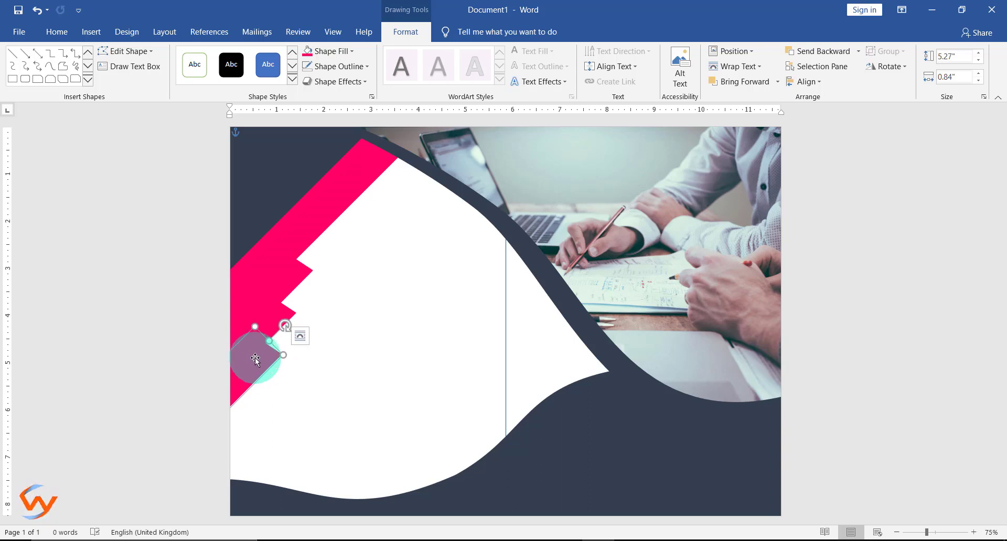
drag(255, 360, 256, 360)
Set the fill transparency of the lowest short pink stripe to 41%
click(350, 52)
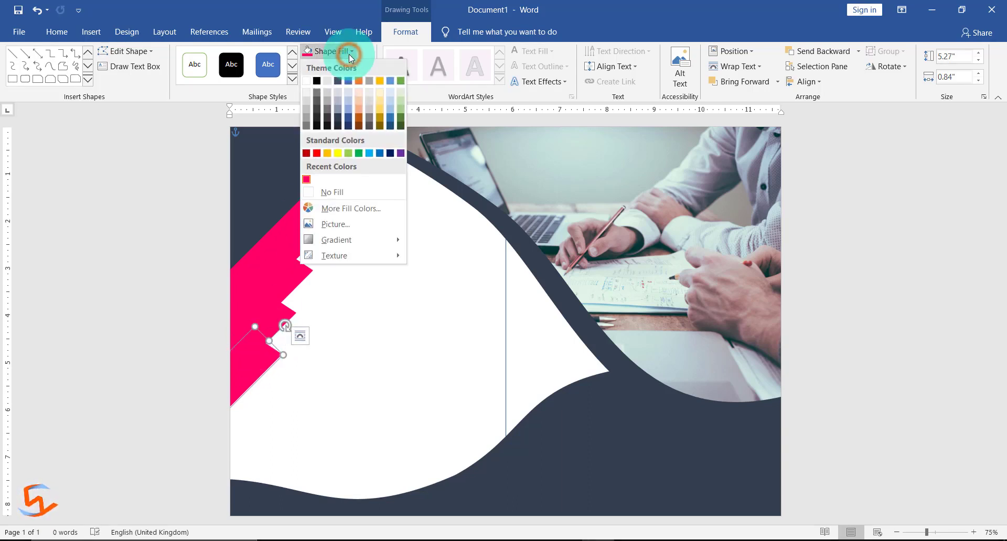
click(353, 210)
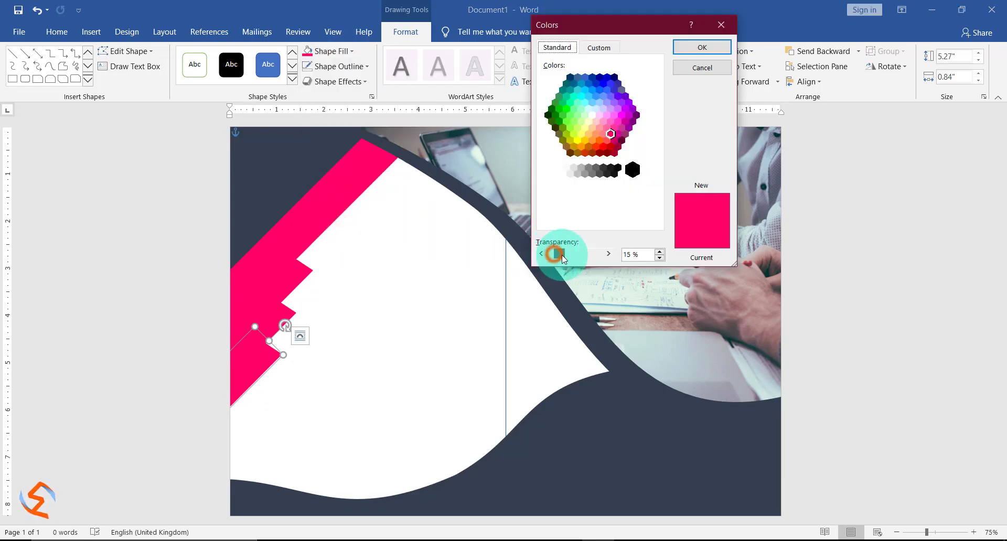
drag(562, 255, 572, 255)
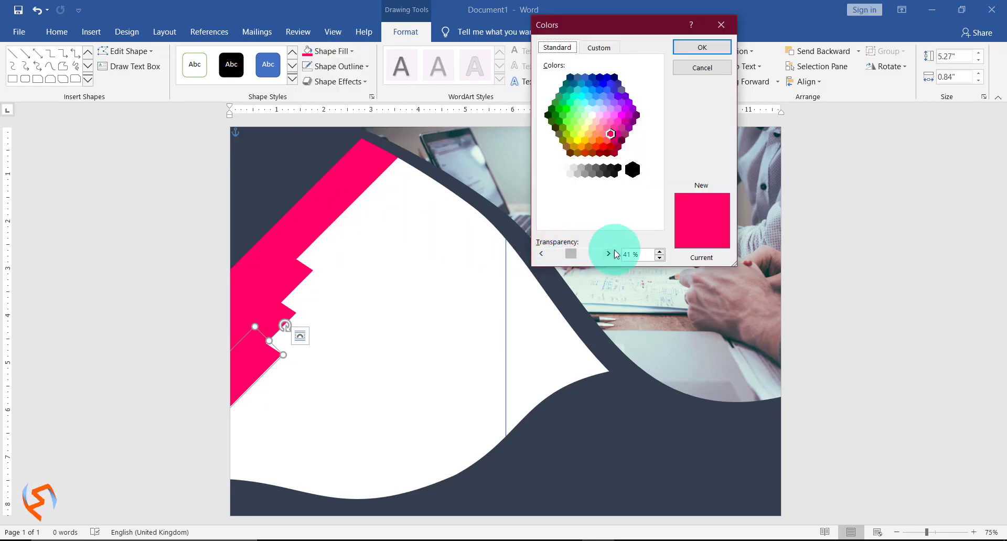
click(629, 254)
drag(641, 254, 619, 256)
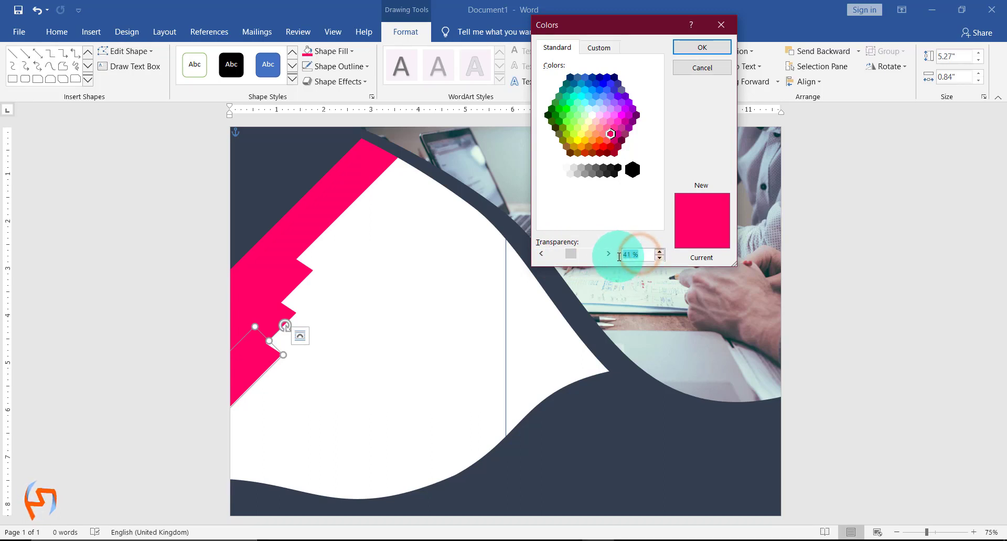
click(701, 51)
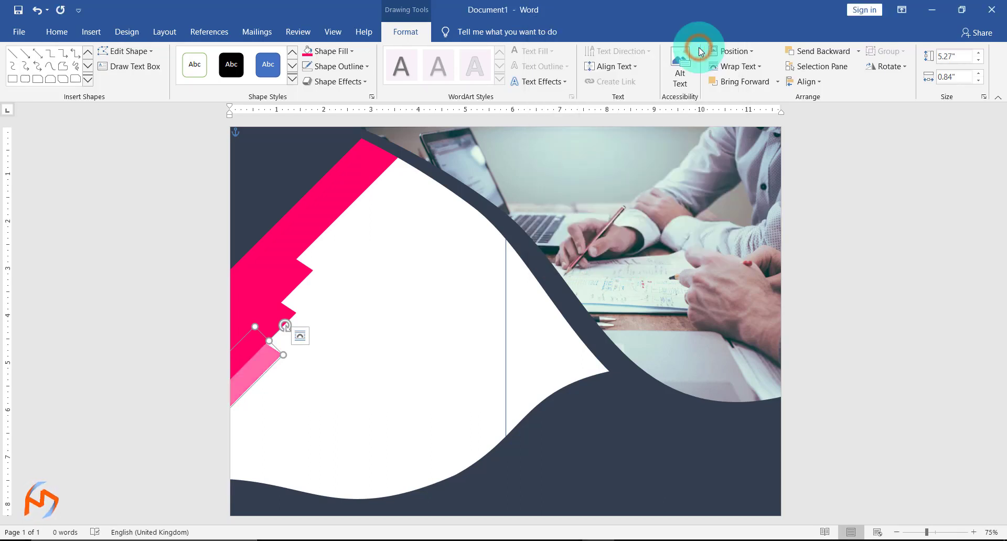
Set the fill transparency of the middle short pink stripe to 41%
drag(267, 352, 281, 310)
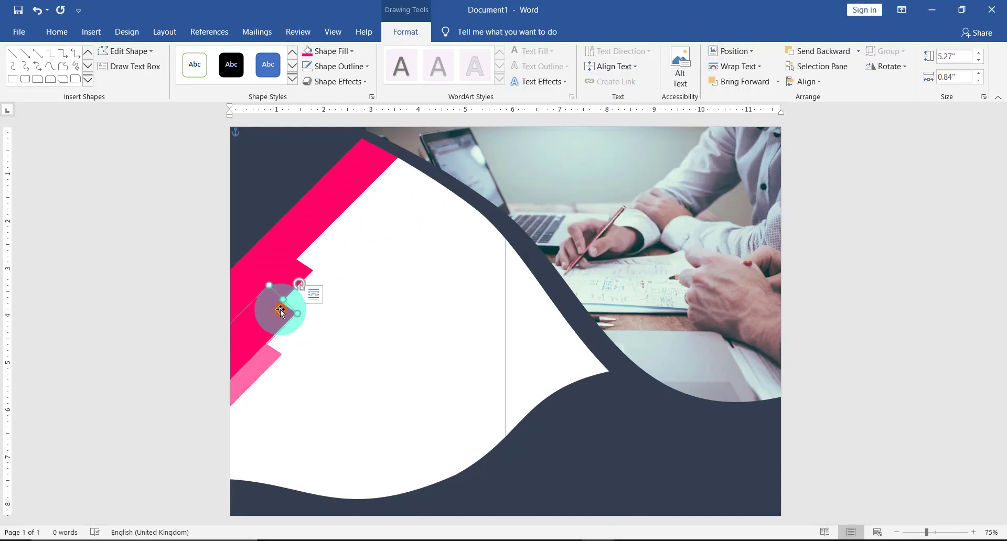
click(351, 51)
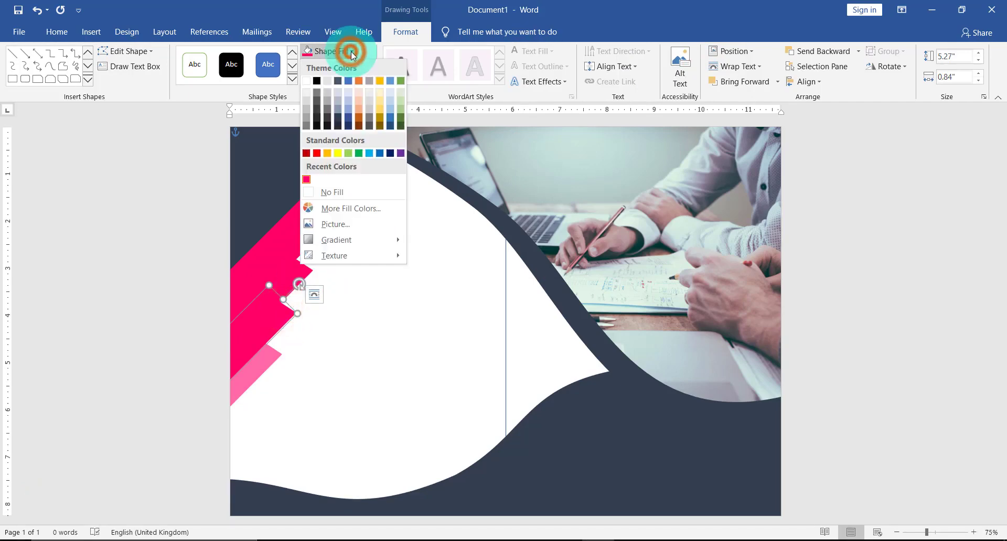
click(366, 210)
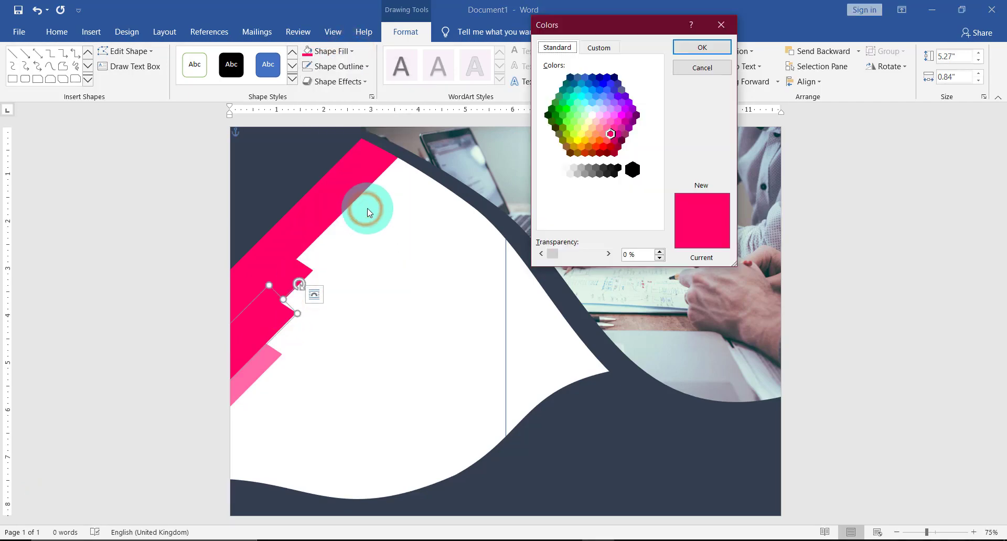
drag(566, 257, 569, 257)
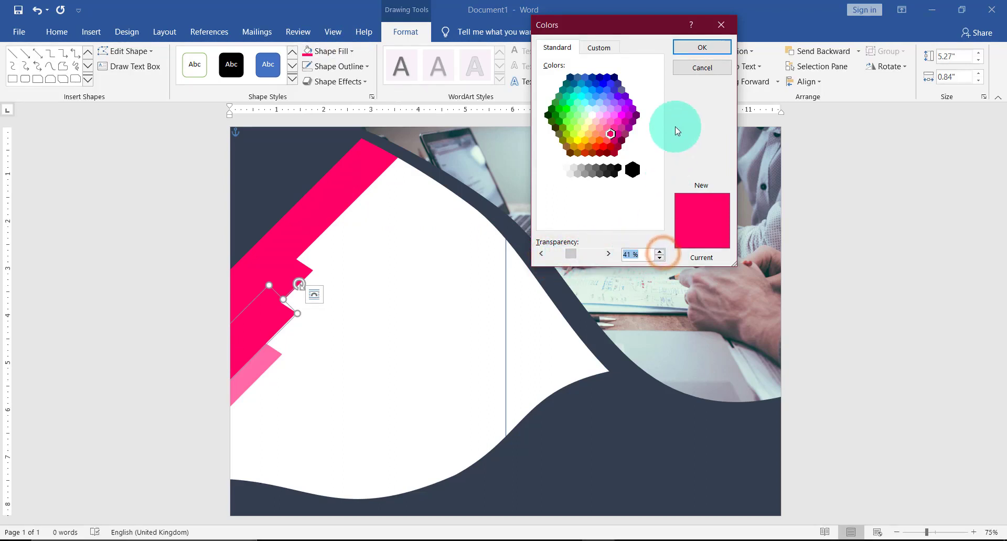
click(704, 47)
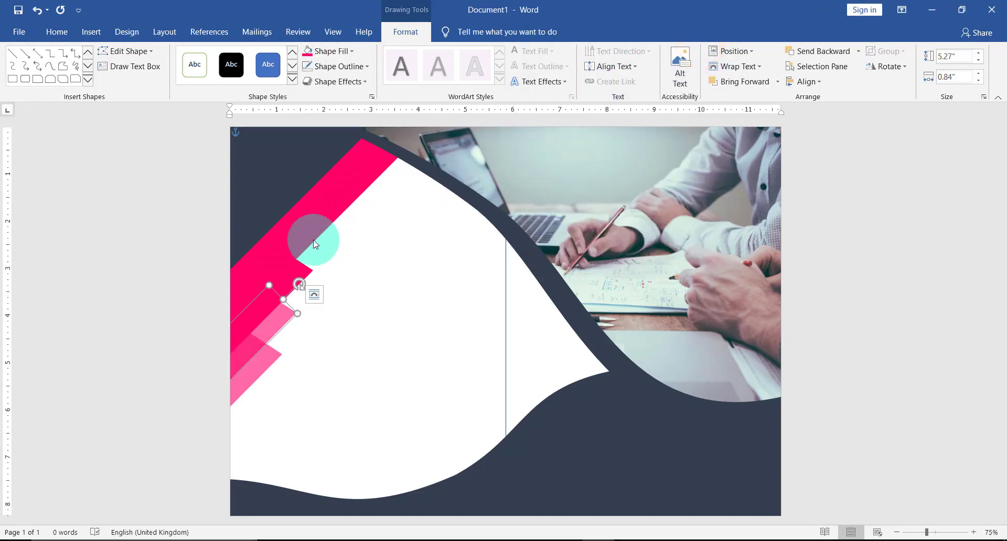
Make the uppermost short pink stripe's fill semi-transparent to match the other two short stripes
drag(281, 316, 298, 273)
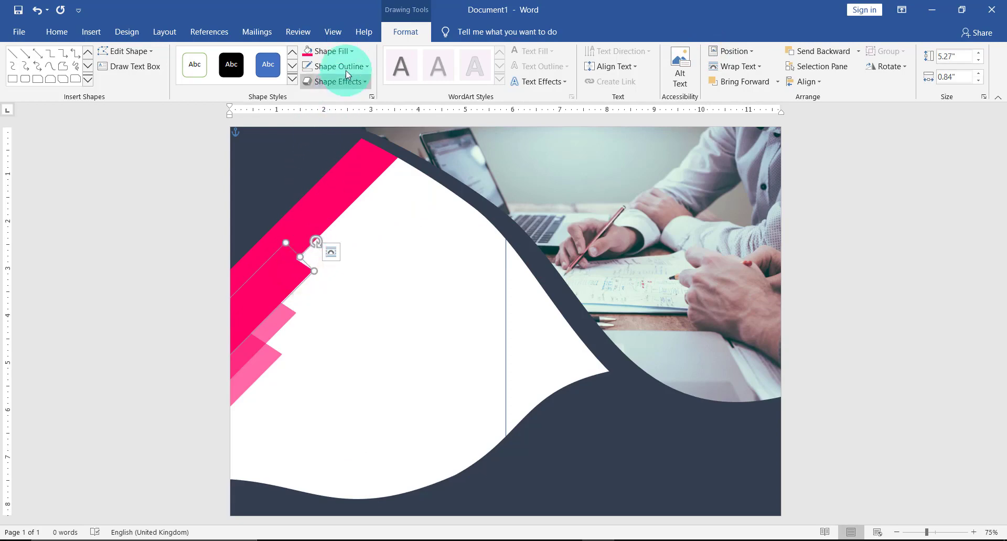
click(351, 51)
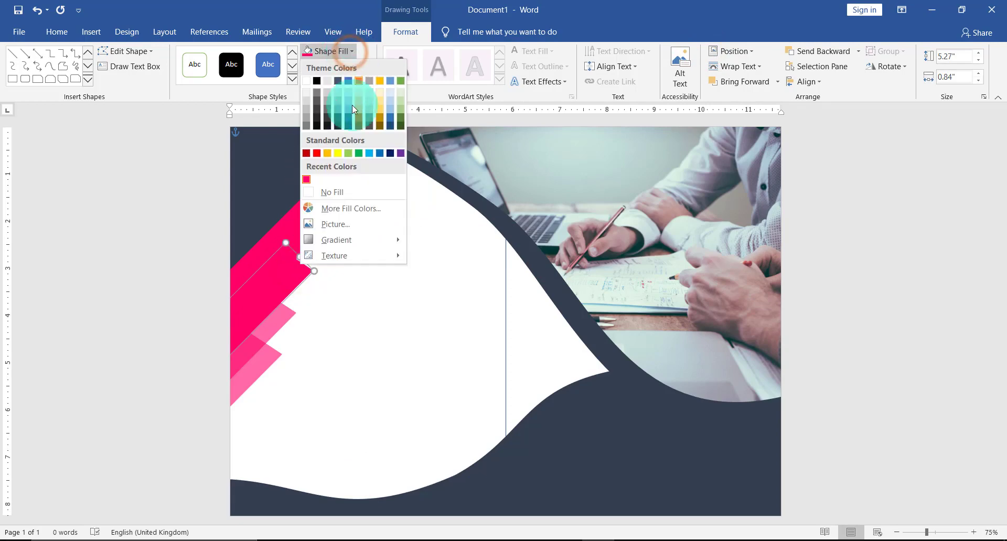
click(343, 209)
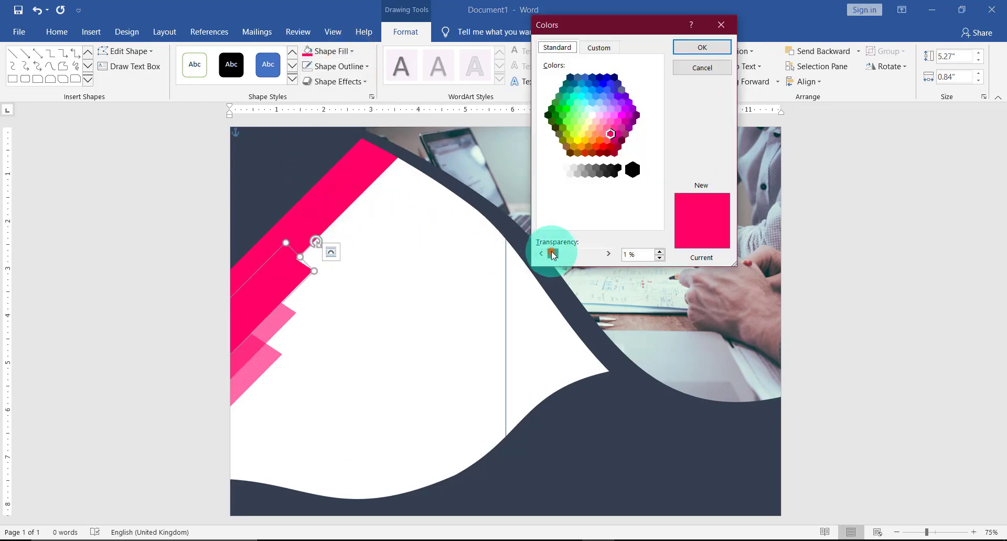
drag(552, 254, 571, 254)
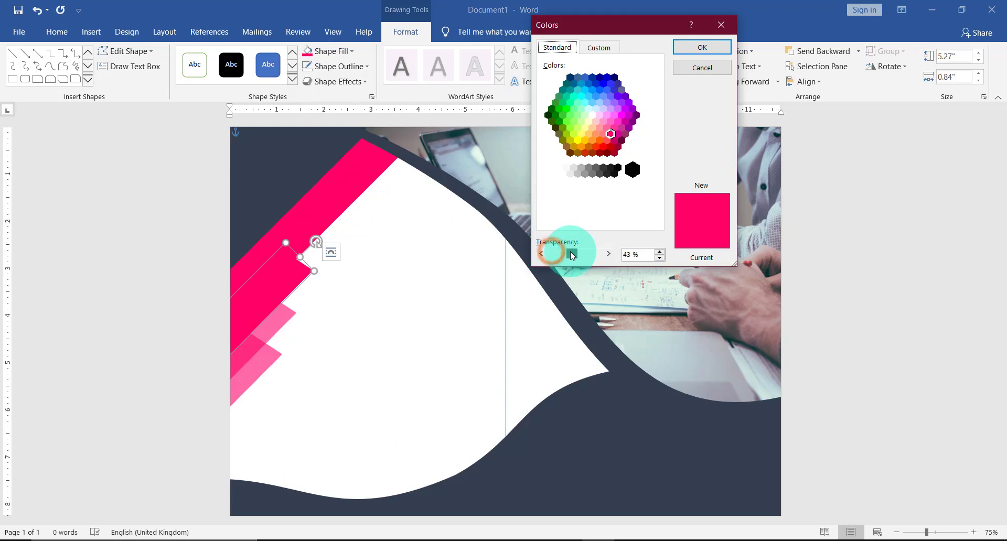
click(661, 257)
click(713, 47)
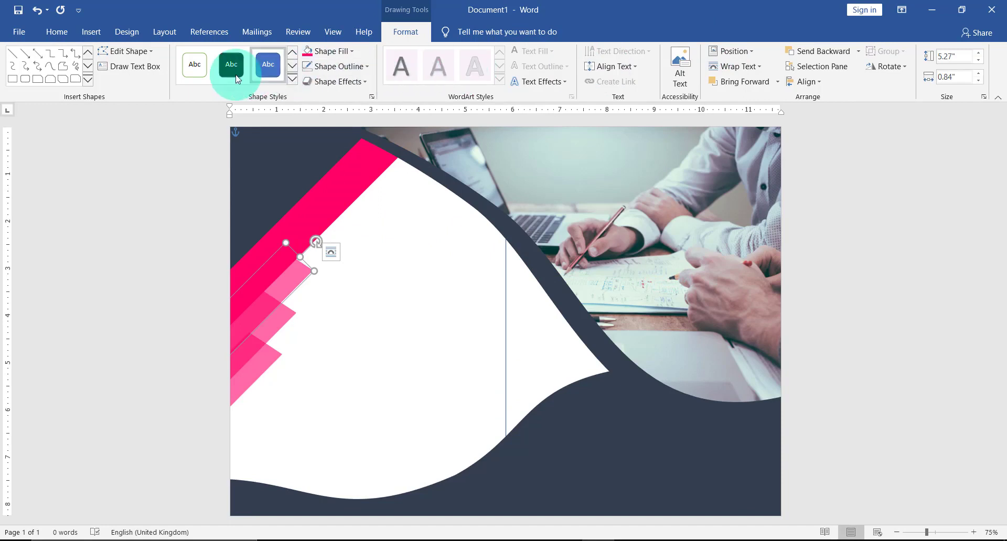
Draw a text box about 4.06" wide by 2.36" high over the upper part of the picture and enter COMPANY NAME
click(143, 68)
drag(537, 140, 729, 251)
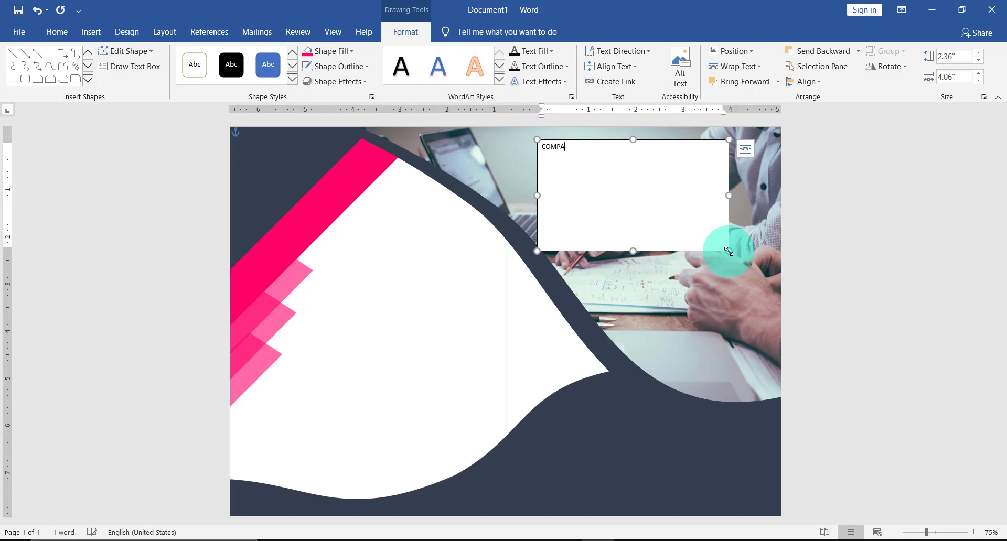
text(COMPANY NAME)
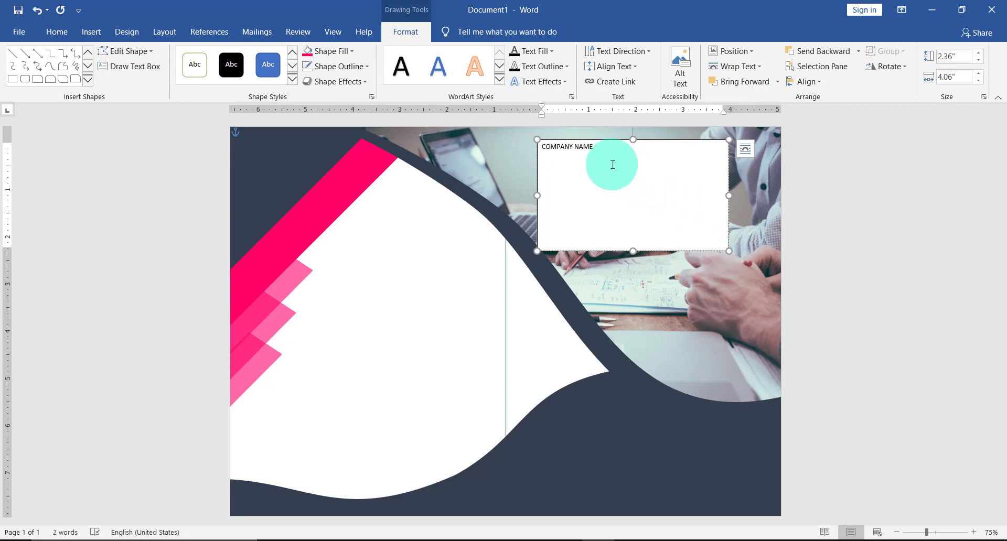
Format COMPANY NAME as bold 26 pt Roboto Condensed in the recently used pink
drag(595, 147, 538, 147)
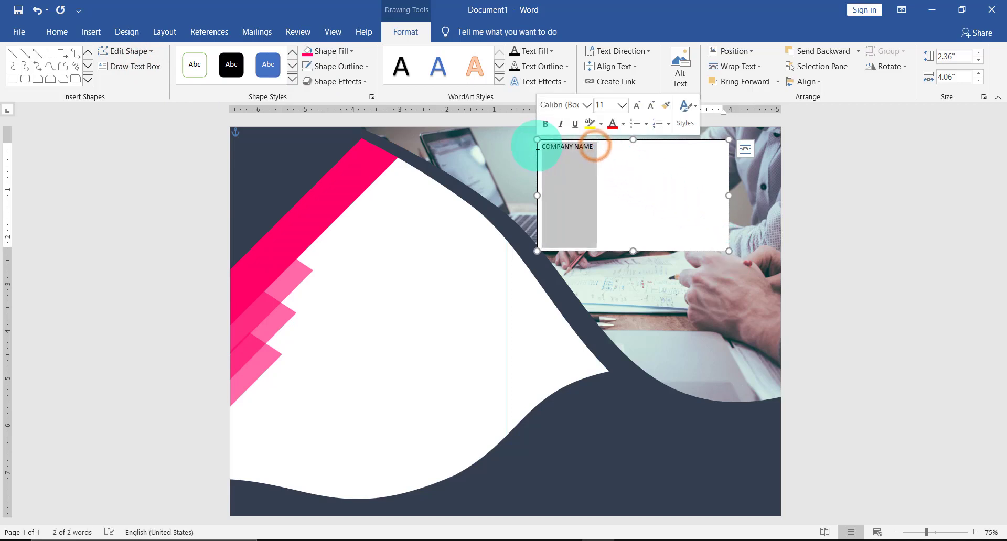
click(622, 105)
click(601, 259)
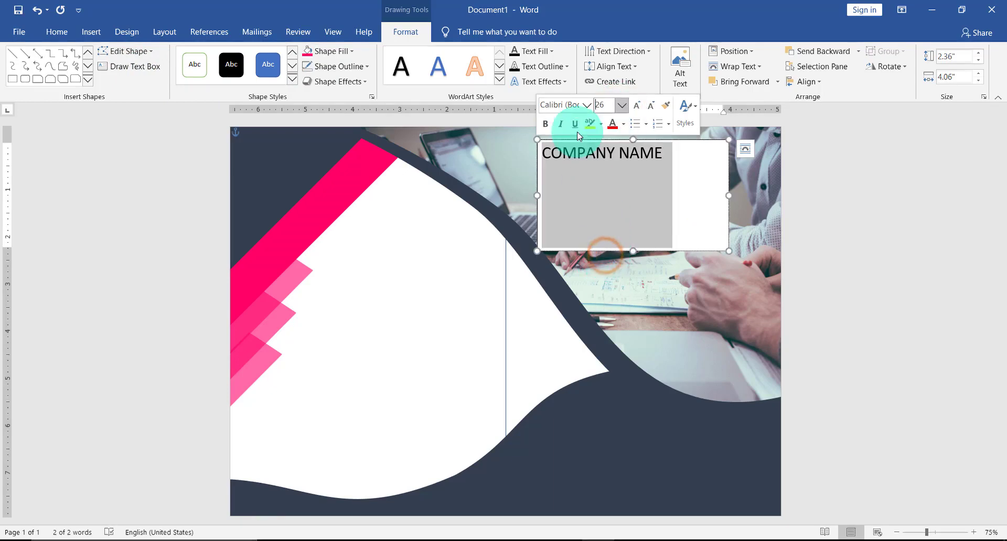
click(546, 125)
click(587, 105)
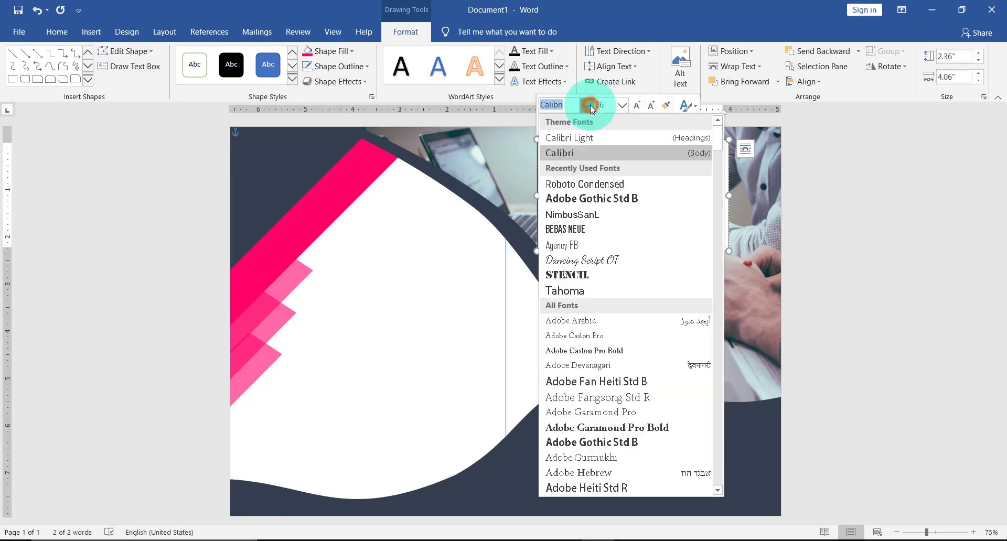
click(612, 188)
click(623, 124)
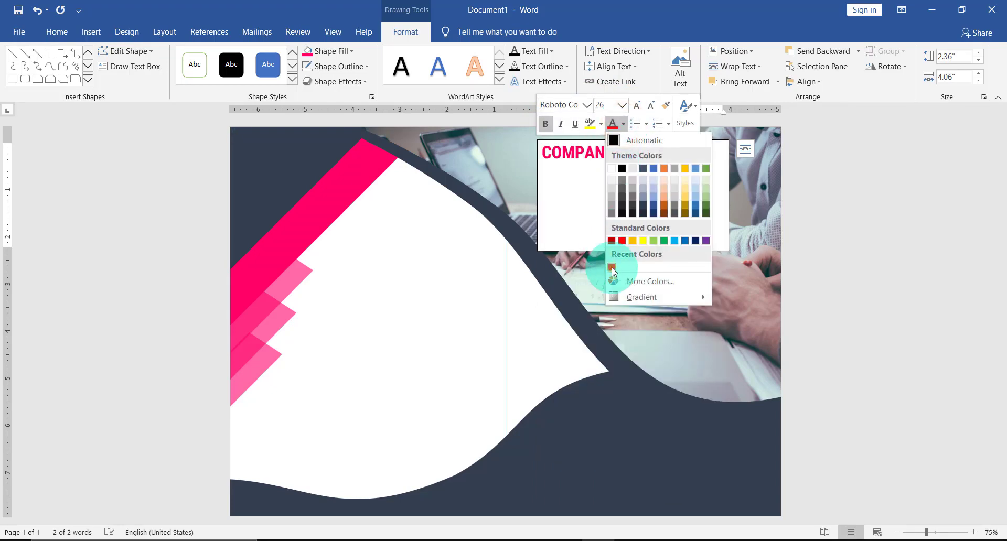
click(613, 268)
Remove the COMPANY NAME box's fill and outline and shrink it to about 2.83" wide by 0.54" high
click(348, 52)
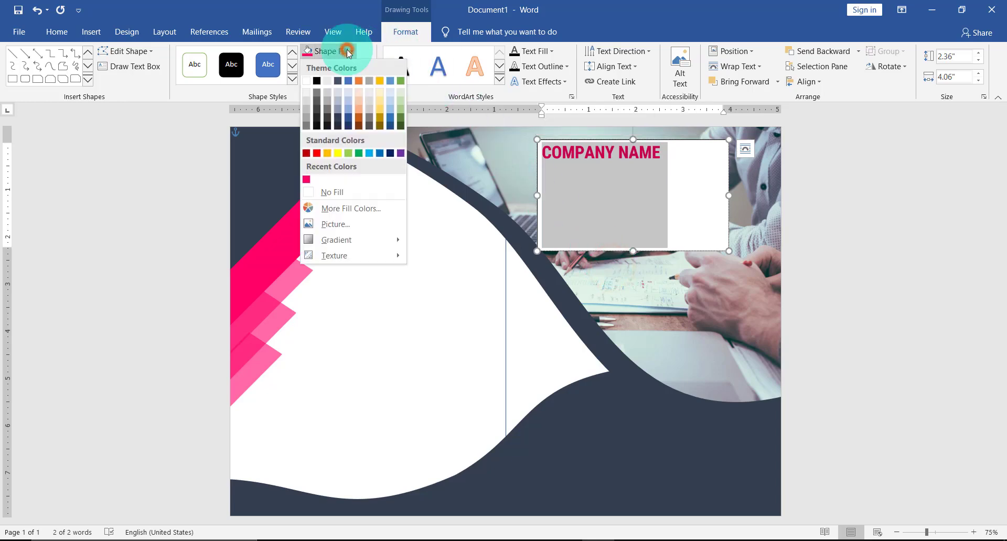
click(342, 191)
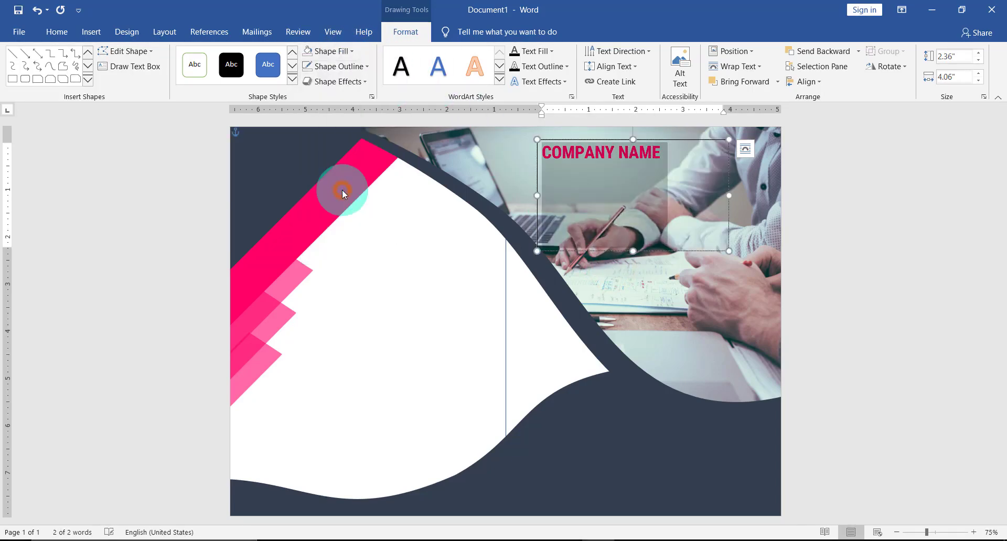
click(358, 67)
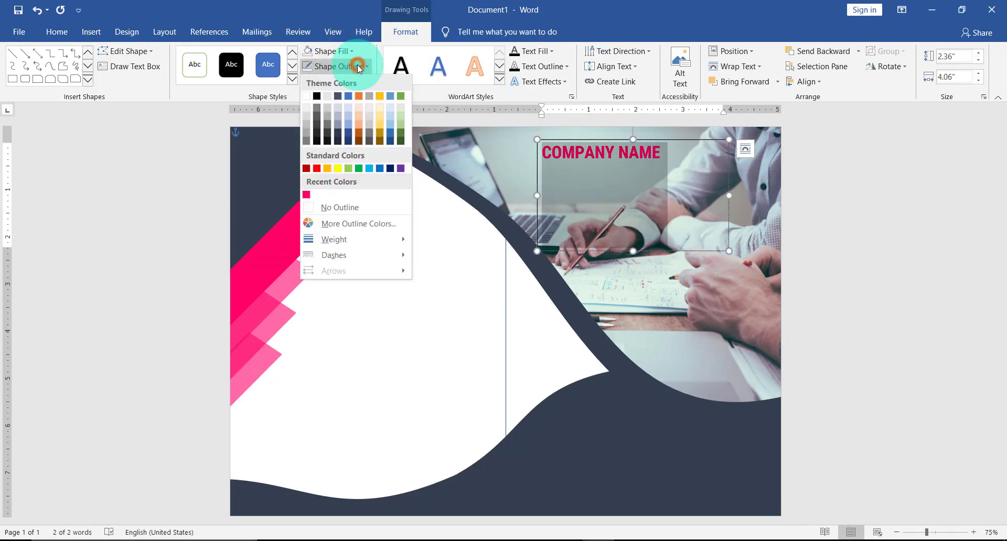
click(346, 208)
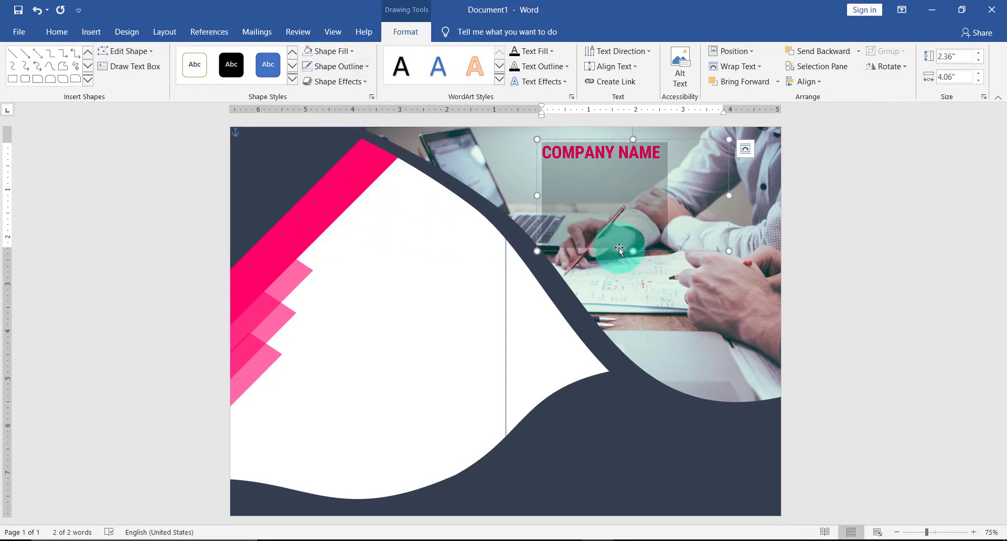
drag(729, 250, 671, 165)
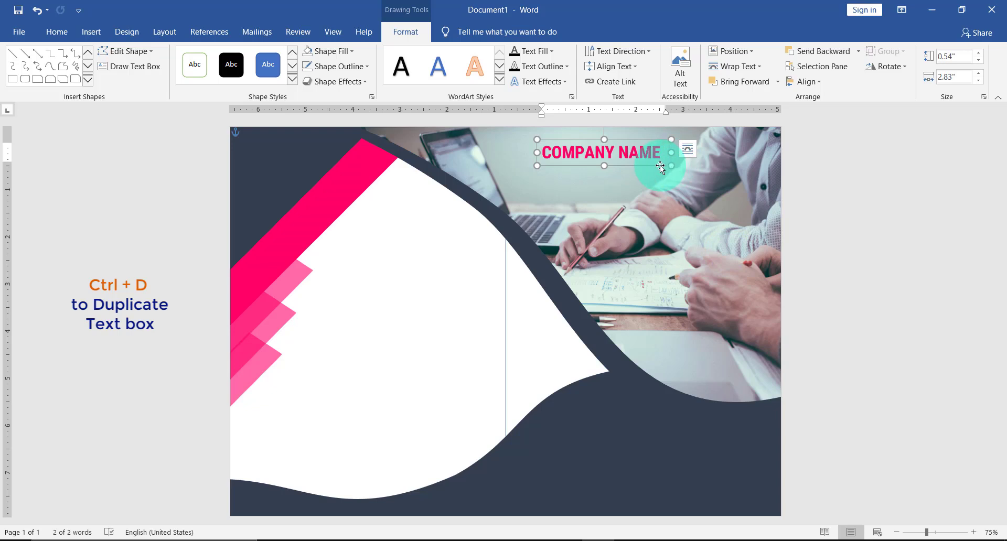
Duplicate the COMPANY NAME text box, place the copy directly below it, and replace its text with LOGO
key(ctrl+d)
drag(660, 167, 549, 183)
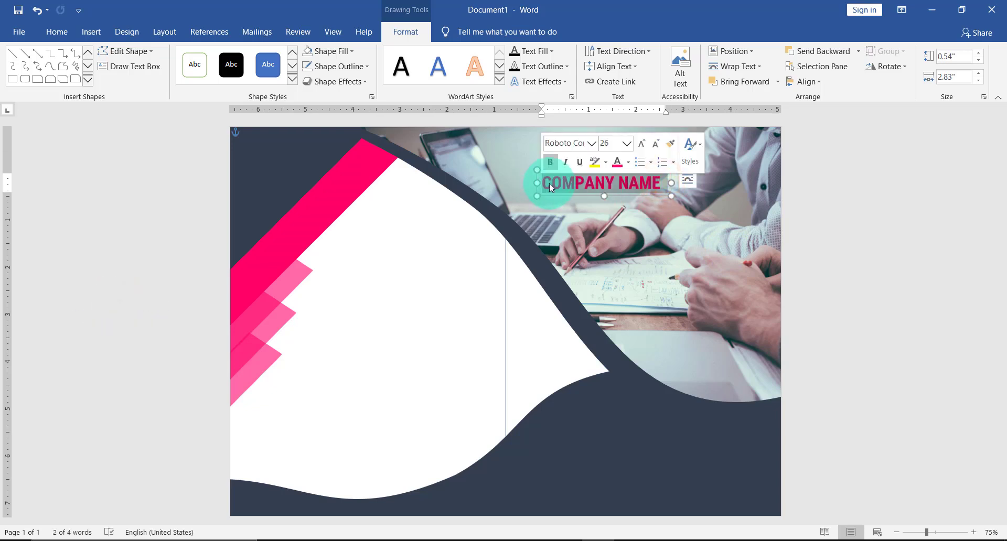
text(LOGO)
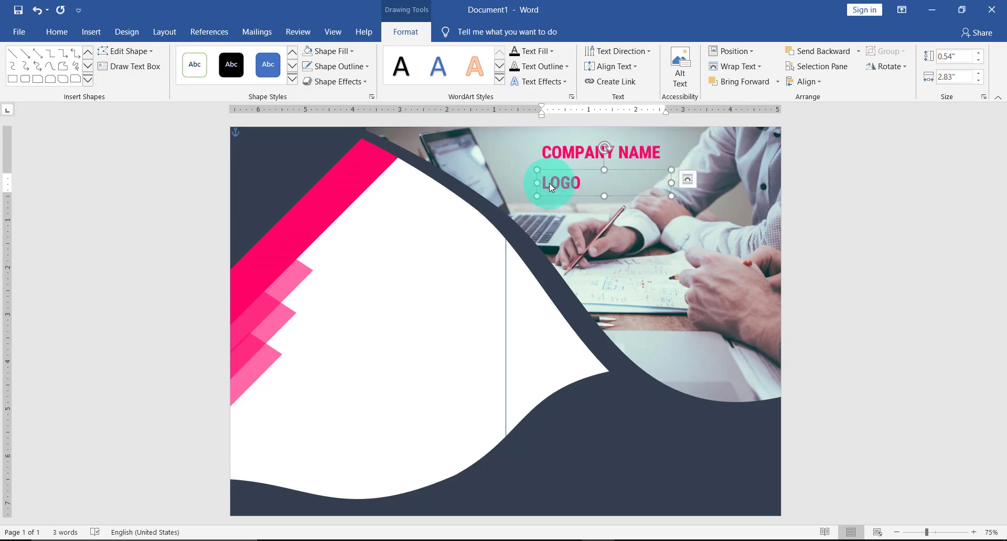
Set the LOGO text to the Automatic font color, narrow its box to about 1.08", and centre it directly beneath COMPANY NAME
drag(582, 183, 540, 182)
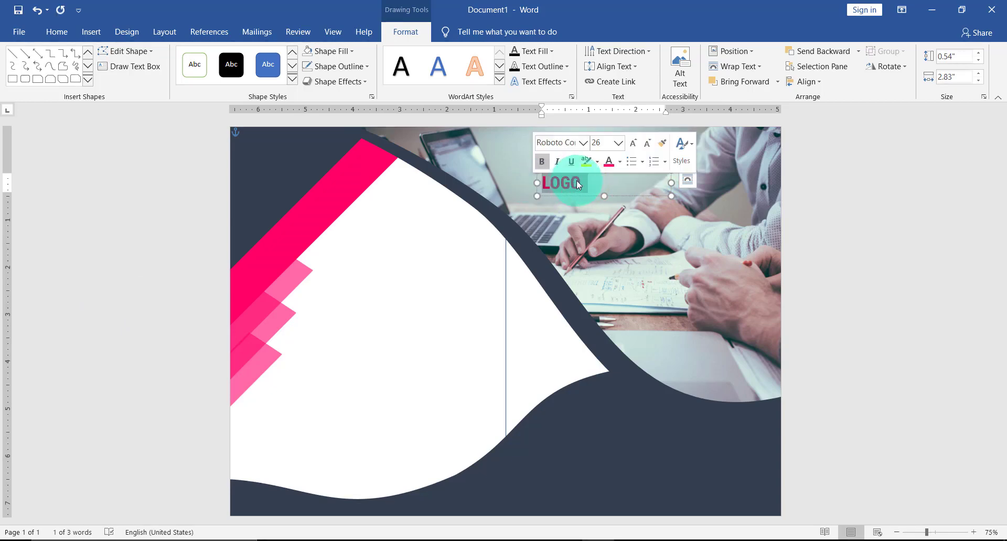
click(620, 165)
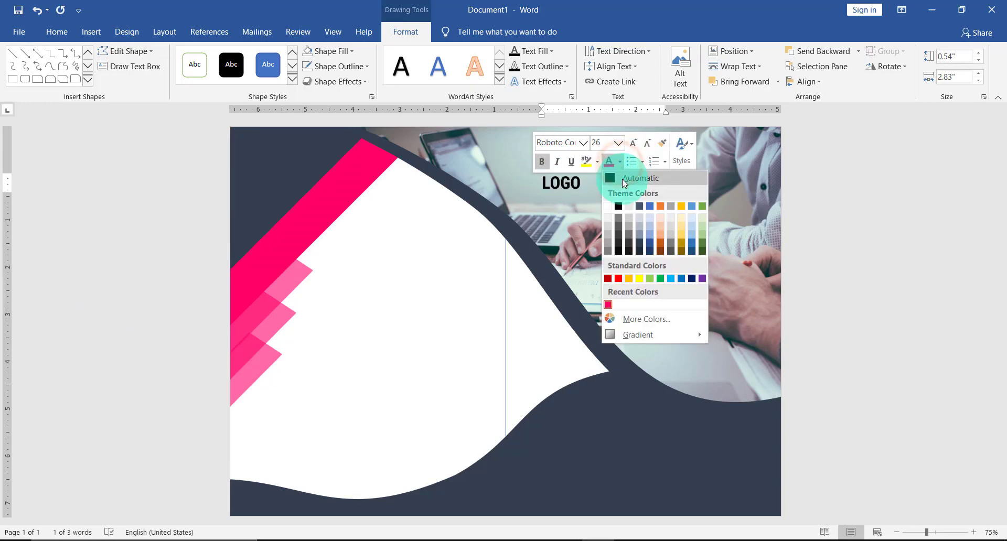
click(622, 179)
drag(672, 183, 619, 155)
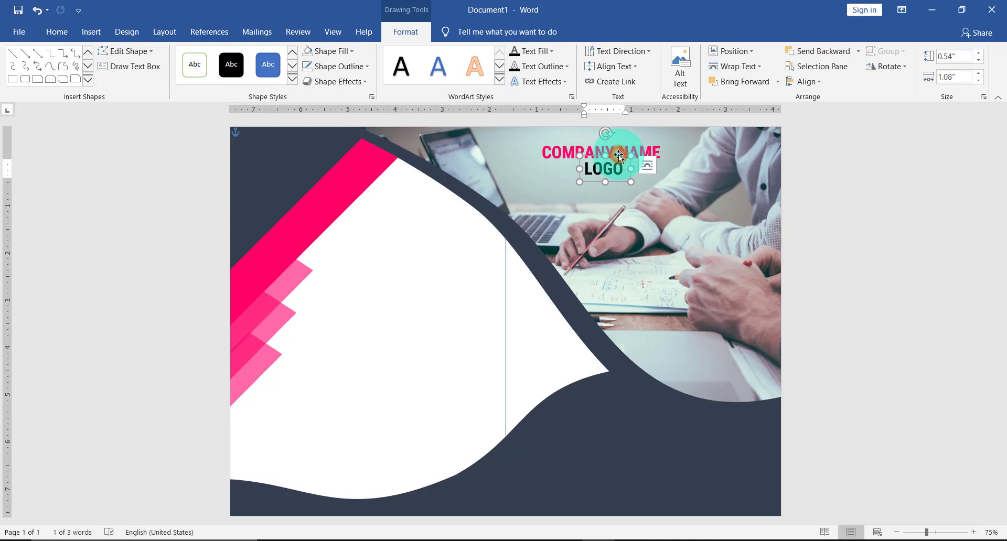
Duplicate the LOGO text box, place the copy below it, and replace its text with Slogan in non-bold 12 pt
drag(618, 154, 611, 199)
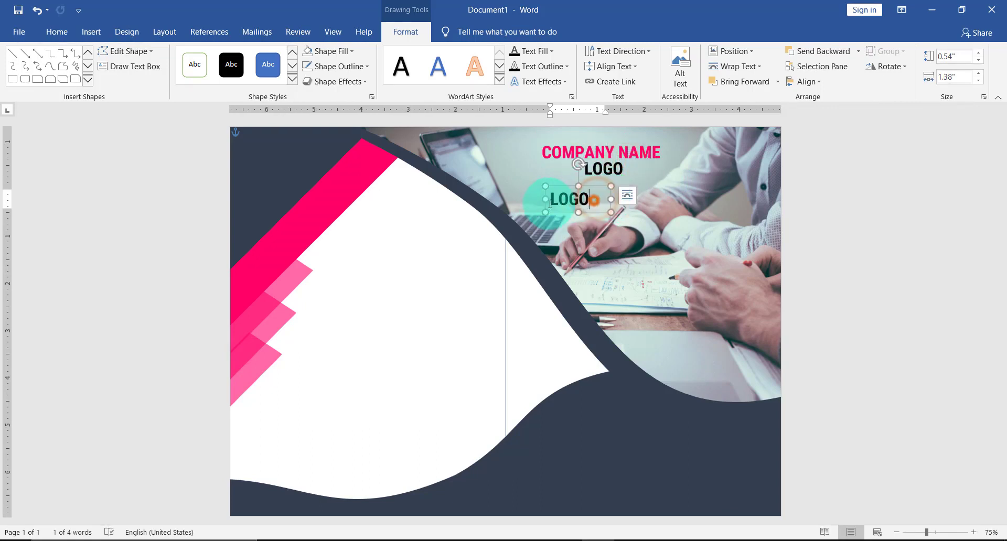
text(SI)
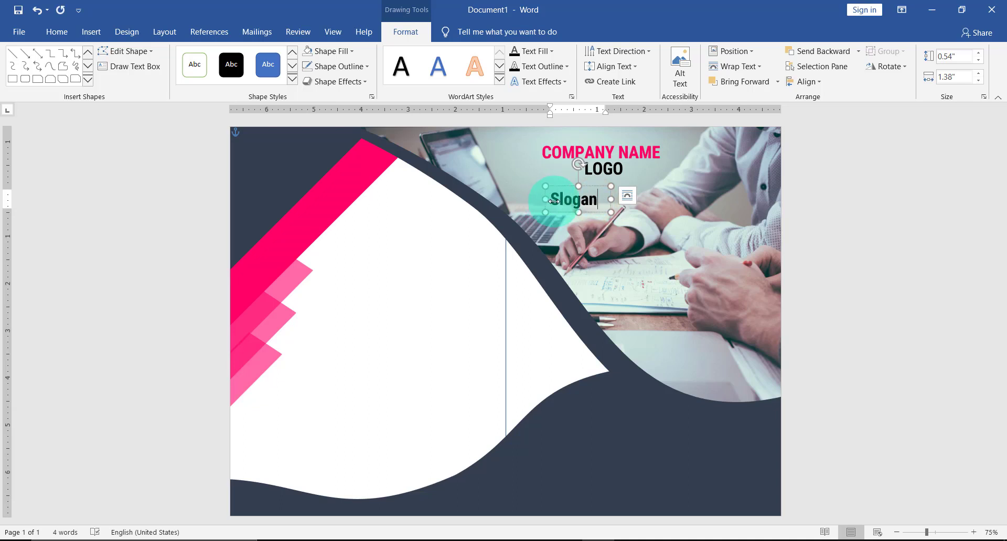
double_click(572, 199)
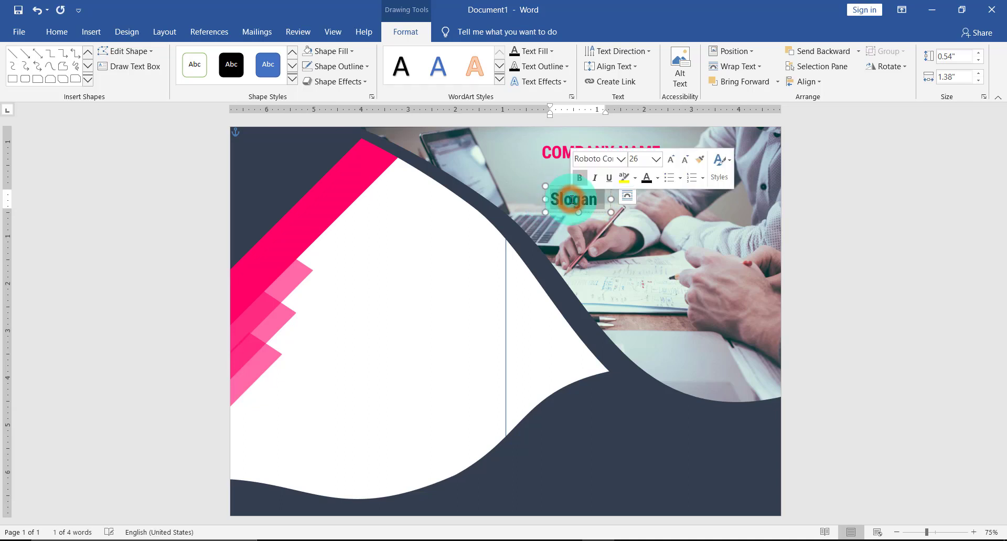
click(656, 160)
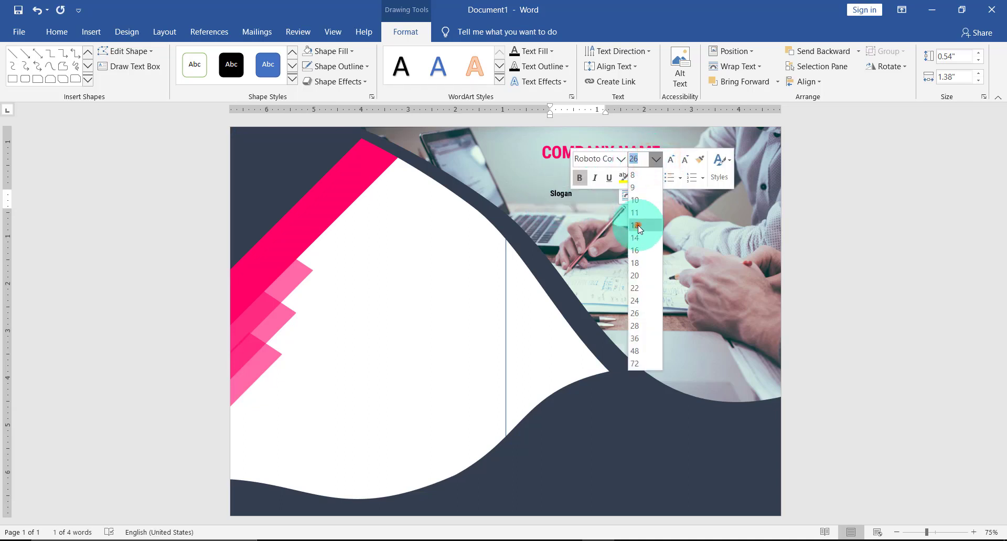
click(639, 226)
click(581, 179)
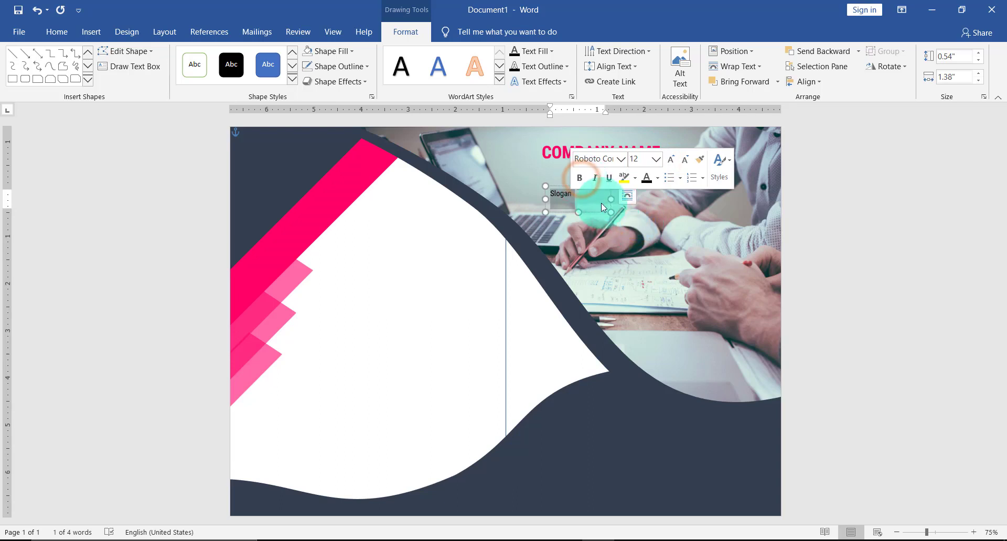
Italicize Slogan, shrink its box to about 0.68" wide by 0.34" high, and place it just left of LOGO
drag(610, 210, 578, 172)
double_click(567, 169)
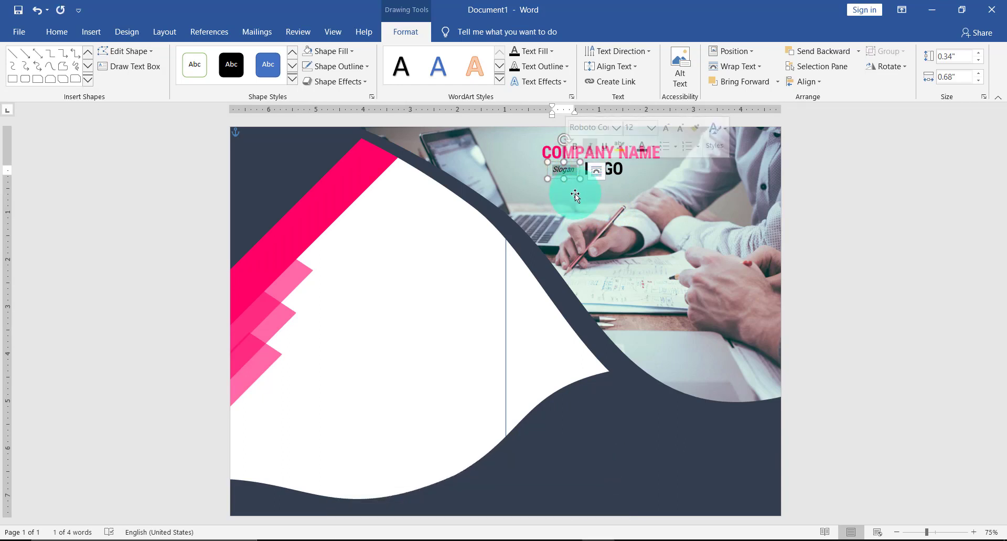
click(578, 195)
Duplicate the COMPANY NAME text box, move the copy onto the dark shape below the picture, and replace its text with HEADLINE
click(586, 142)
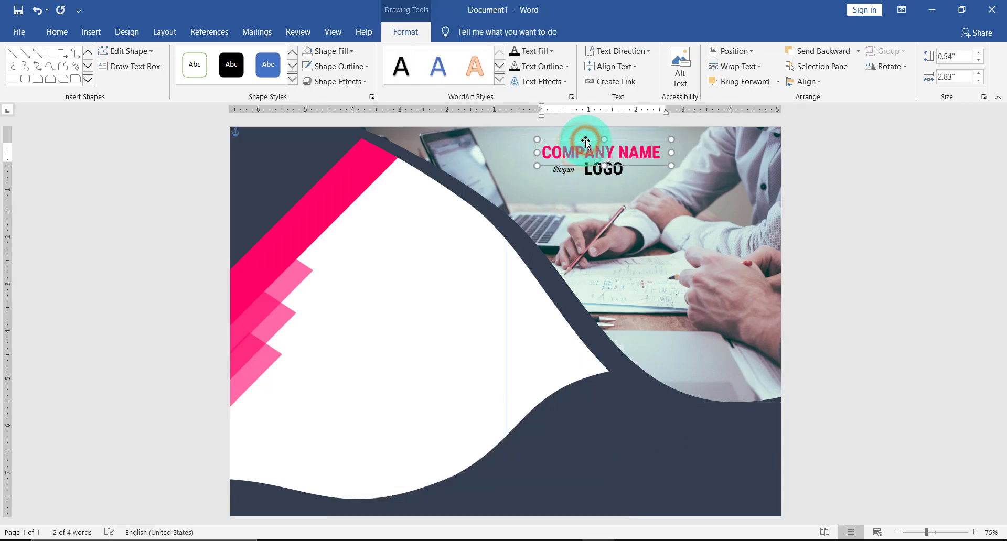
key(ctrl+d)
drag(587, 175, 636, 430)
drag(717, 416, 596, 407)
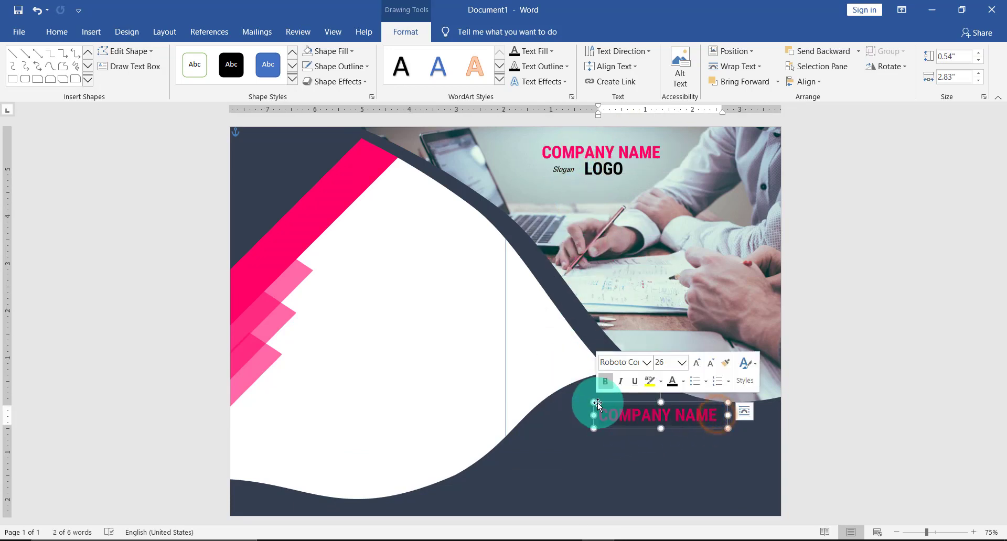
text(HEADLIN)
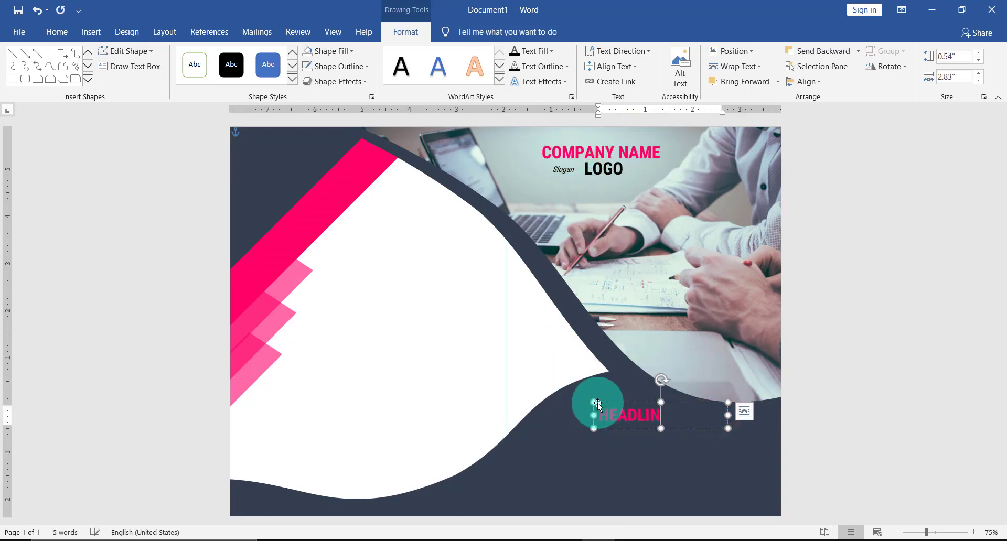
text(E)
Format HEADLINE in white at 28 pt and narrow its text box to about 1.93"
drag(598, 410, 673, 417)
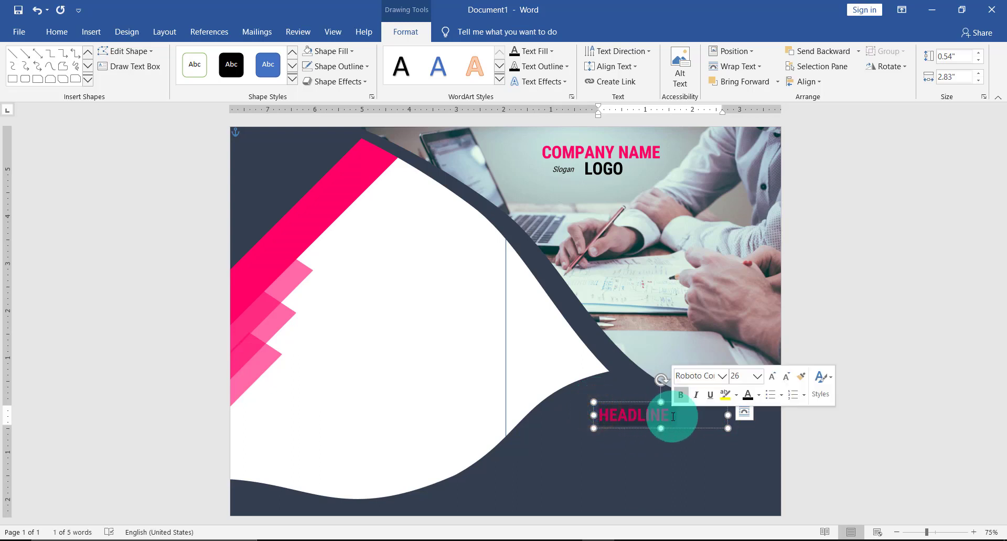
click(759, 395)
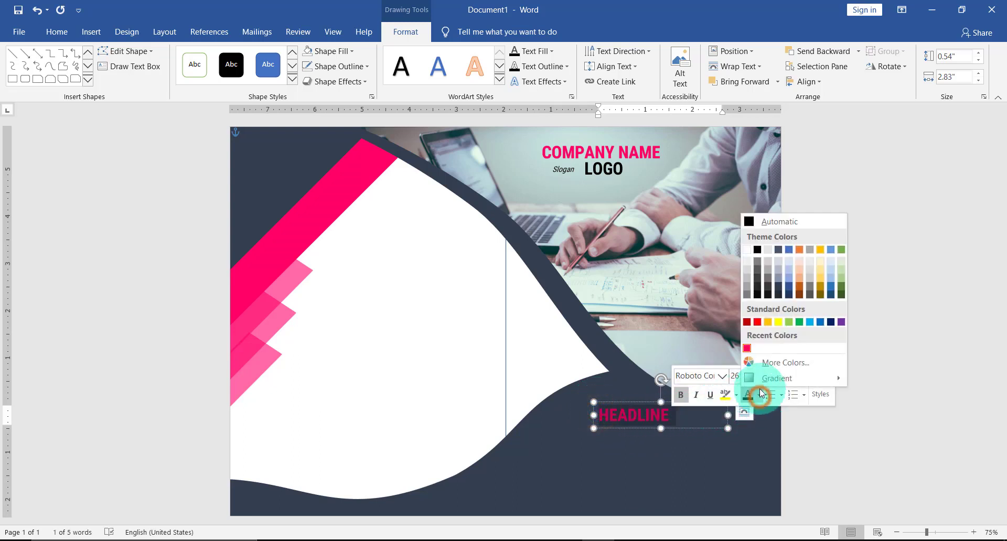
click(748, 250)
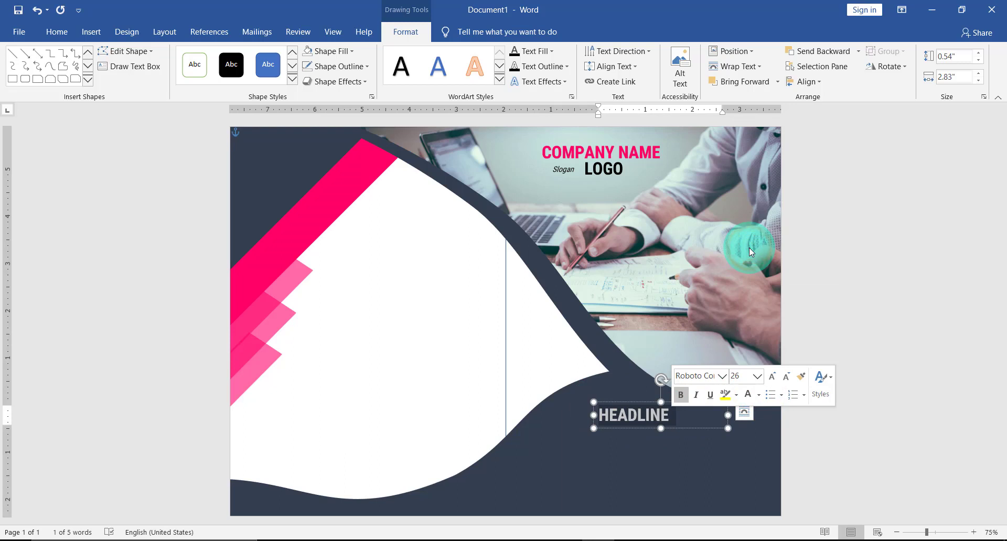
click(757, 377)
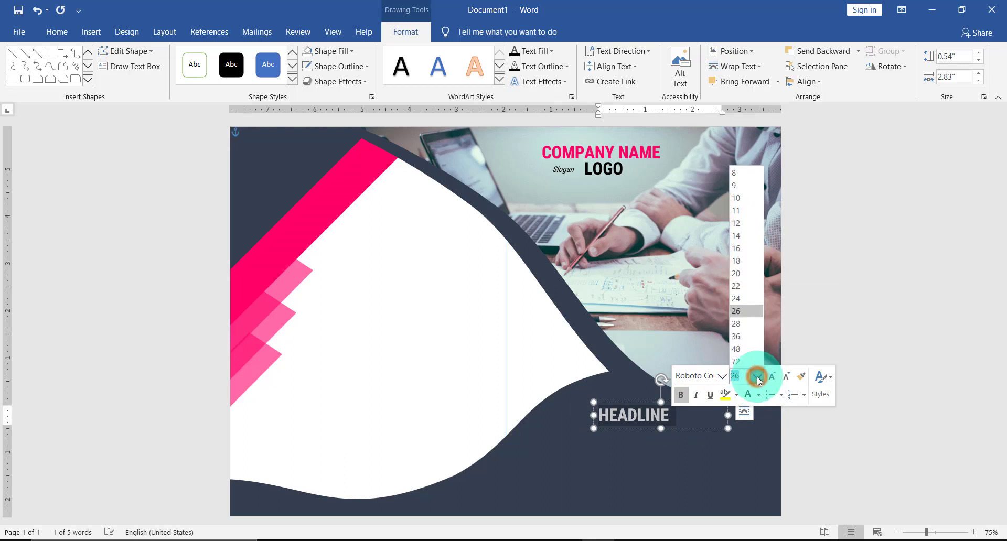
click(739, 324)
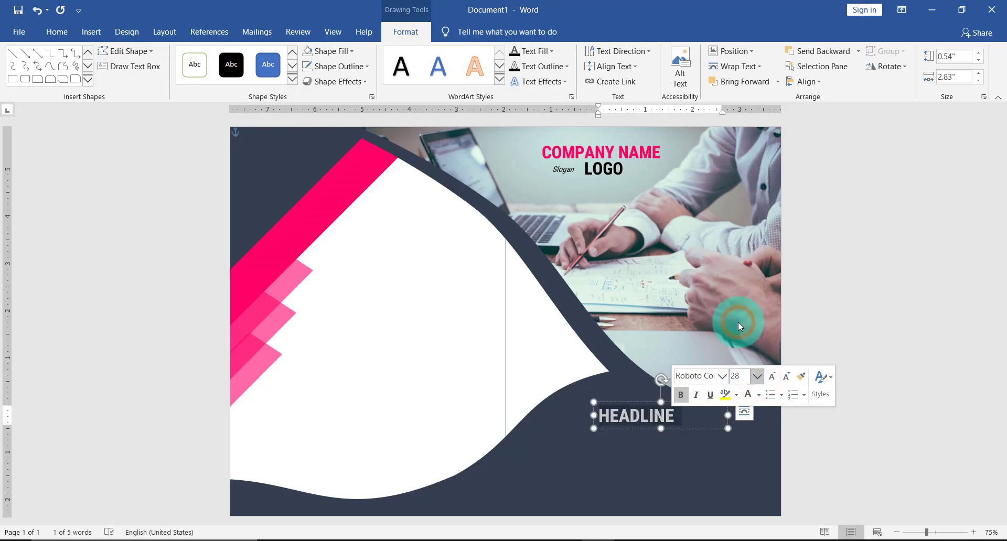
drag(728, 416, 685, 416)
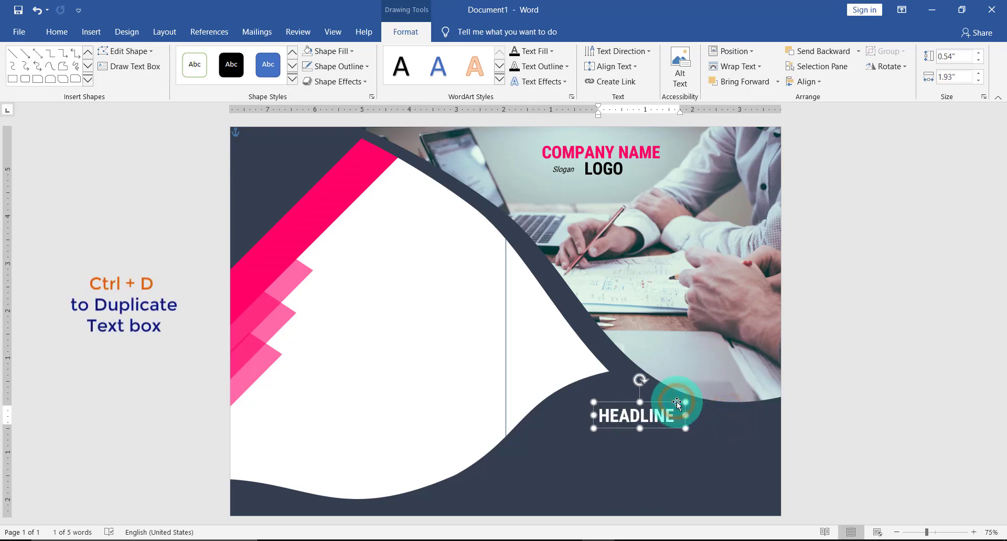
Duplicate the HEADLINE box below itself, widen the copy to about 3.83", and replace its text with BI-FOLD BROCHURE
key(ctrl+d)
drag(677, 408, 778, 449)
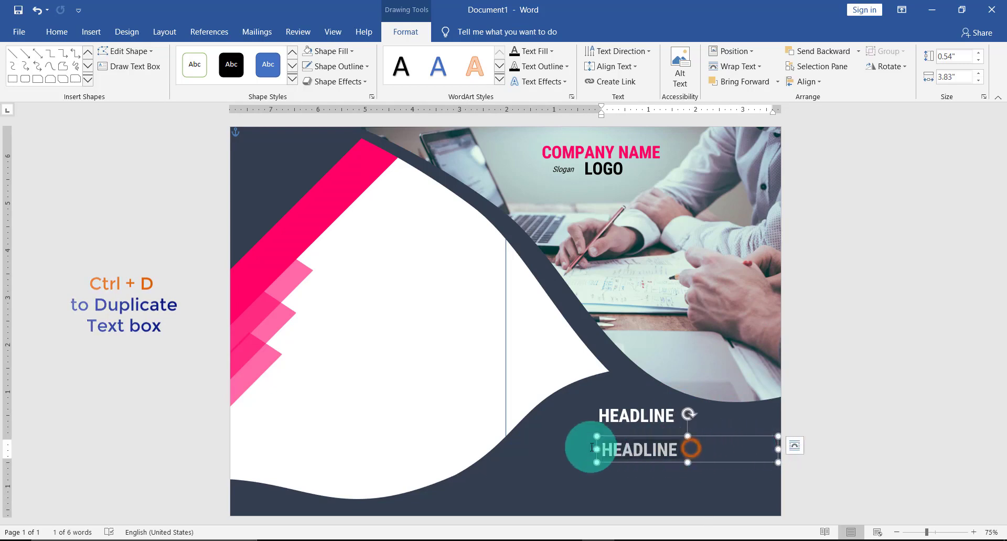
text(BI-FOLD BROCHURE)
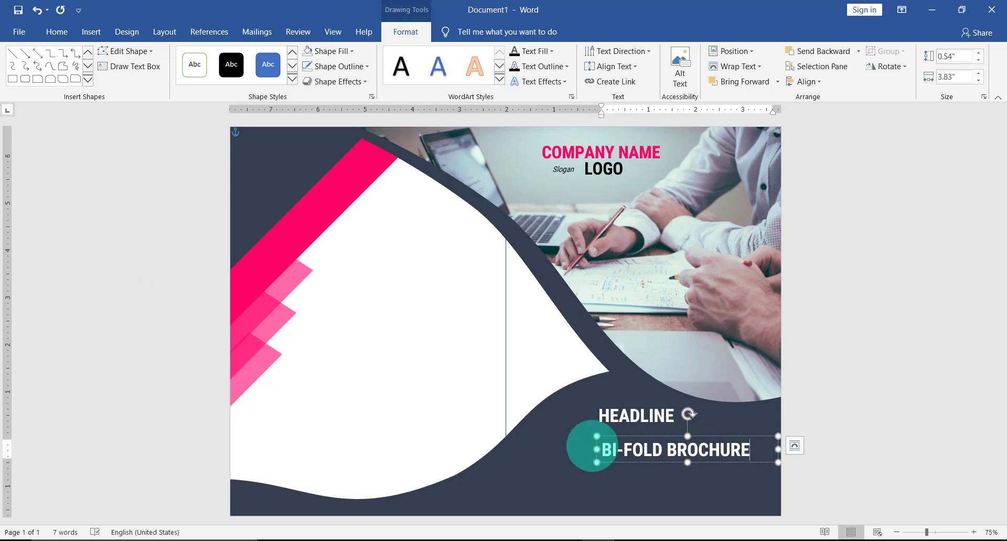
Color the word BROCHURE in the recently used pink and narrow the BI-FOLD BROCHURE text box to about 3.38"
drag(753, 450, 667, 449)
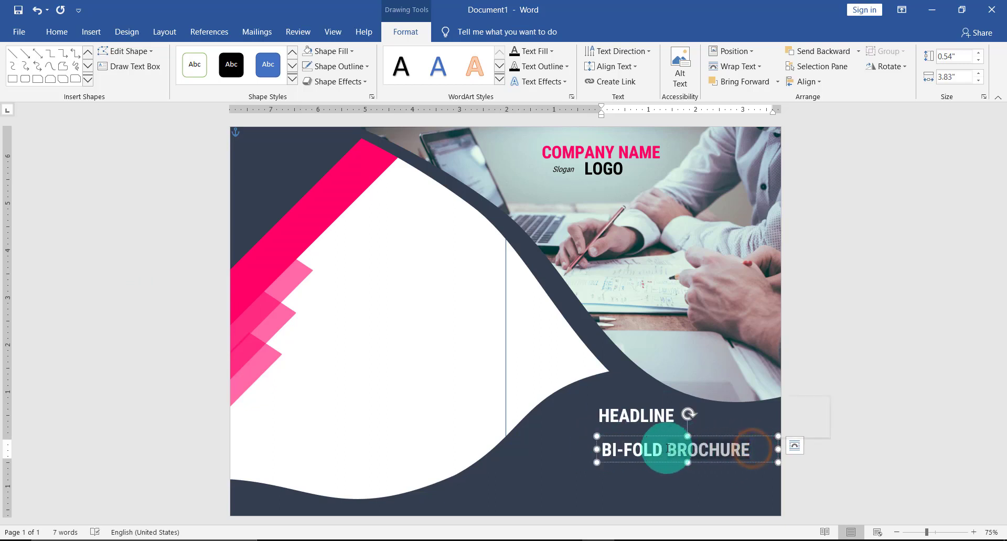
click(753, 430)
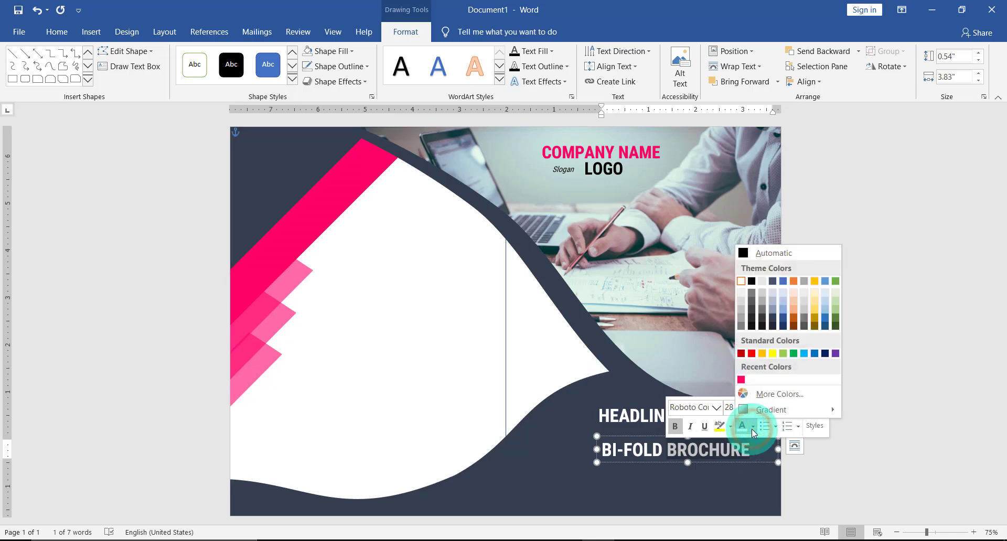
click(742, 380)
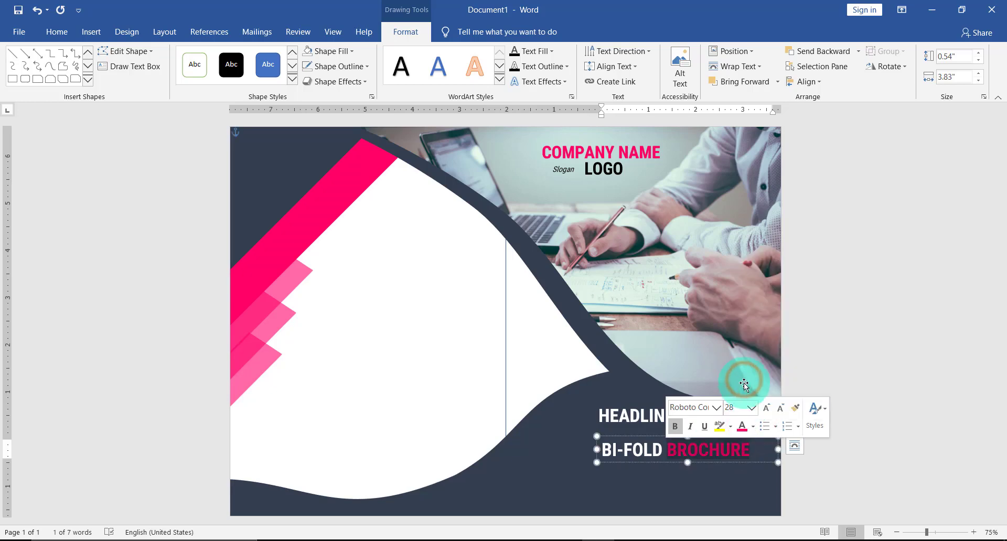
drag(778, 449, 599, 449)
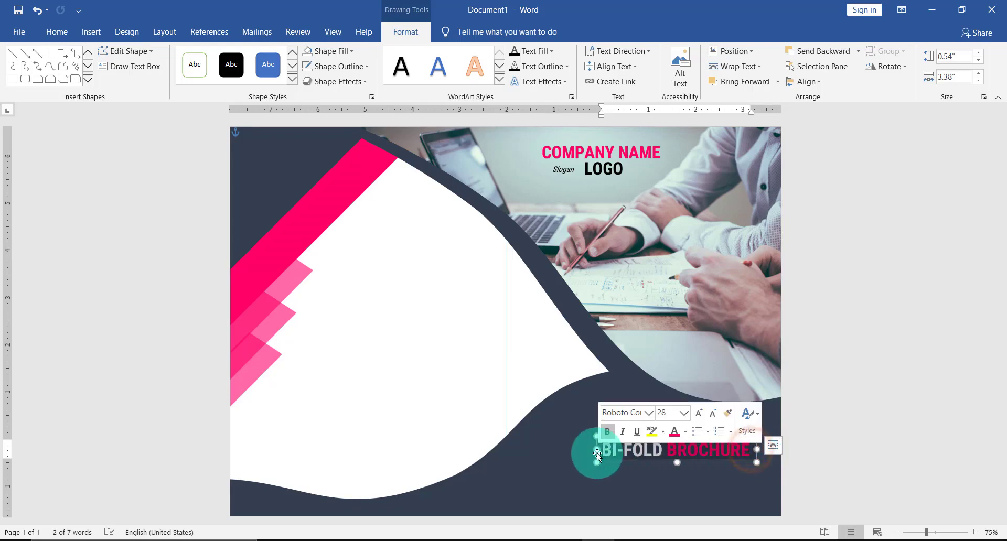
Set BI-FOLD BROCHURE to 26 pt and move its box up and left to centre it closely beneath HEADLINE
click(682, 415)
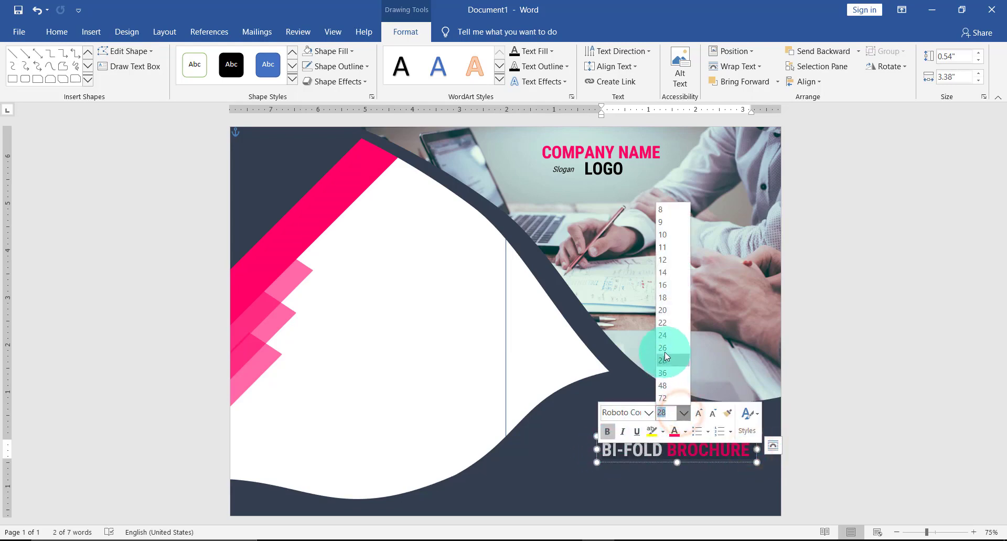
click(665, 349)
click(738, 458)
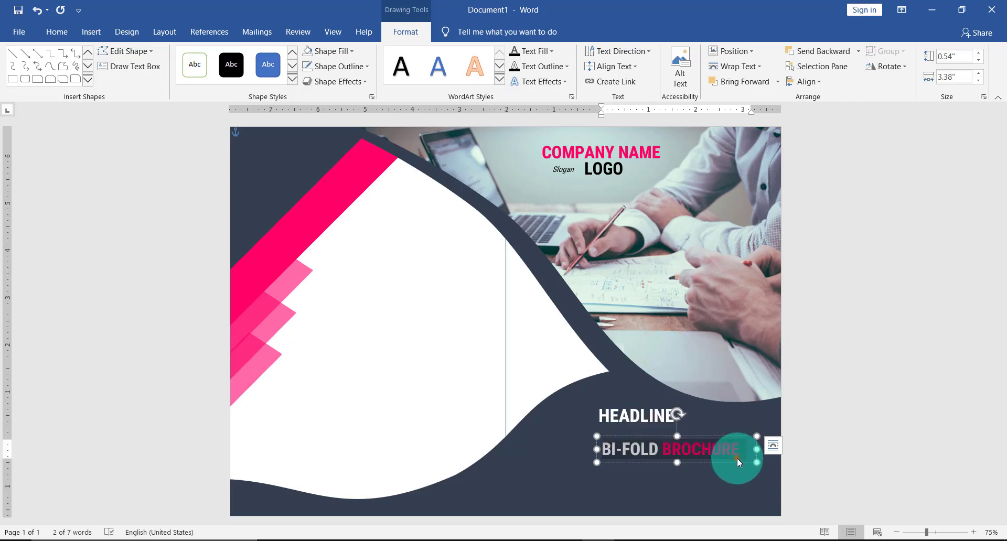
drag(729, 435, 693, 423)
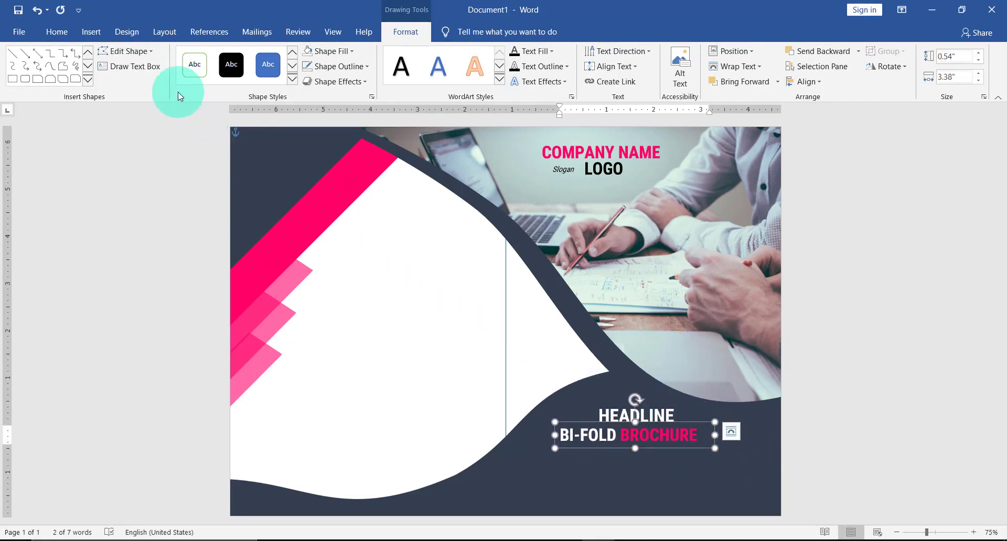
Draw a text box about 5" wide by 1.37" high below BI-FOLD BROCHURE and fill it with placeholder text using =lorem()
click(153, 67)
mouse_move(529, 442)
mouse_down()
mouse_move(630, 497)
mouse_move(772, 517)
mouse_move(765, 507)
mouse_up()
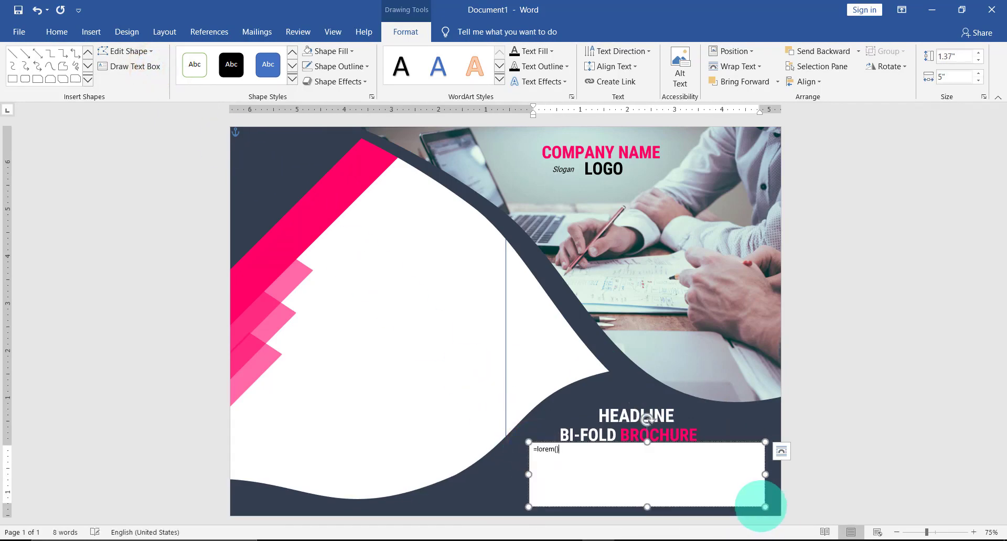
text(=lorem())
key(Return)
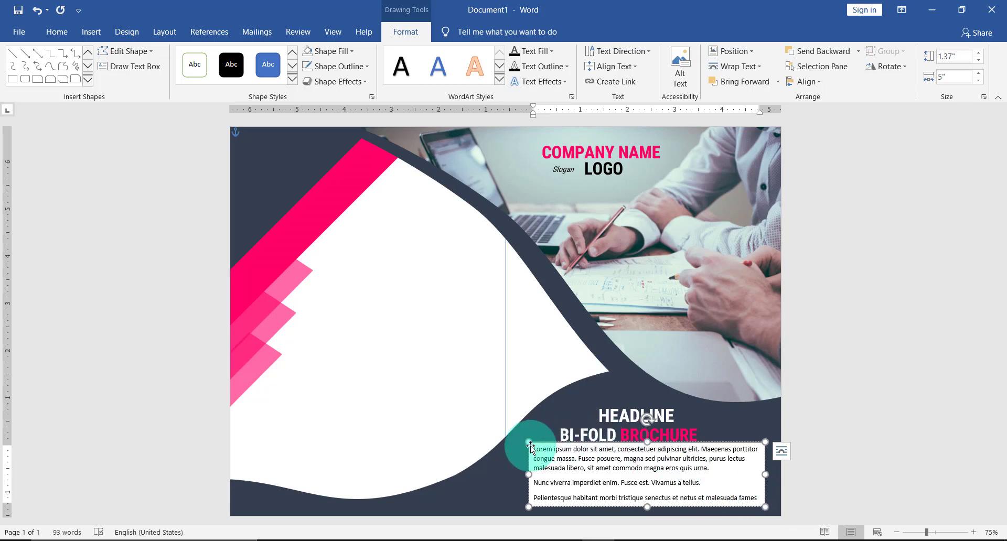
Format the visible lorem ipsum text in the new text box as Calibri (Body) at 12 pt
drag(535, 449, 761, 500)
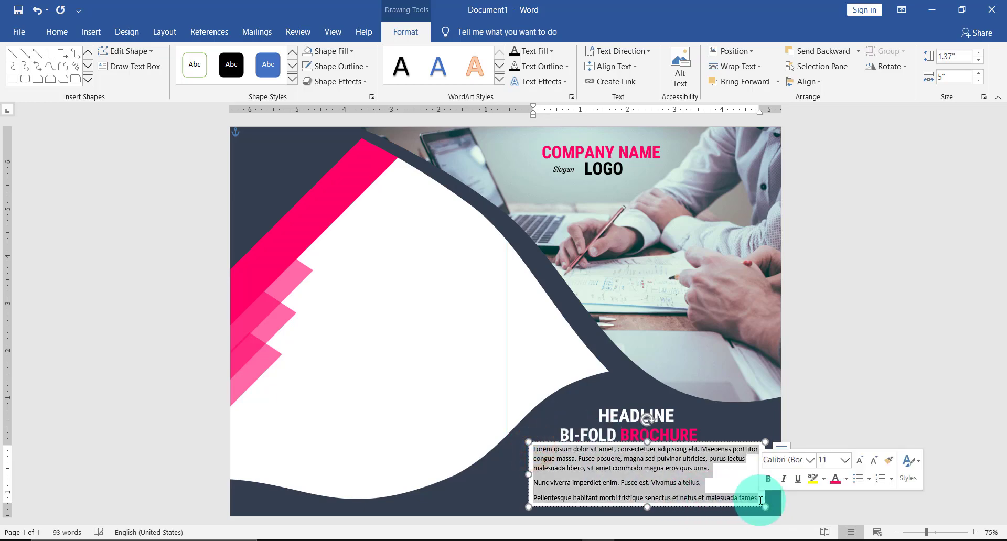
click(810, 460)
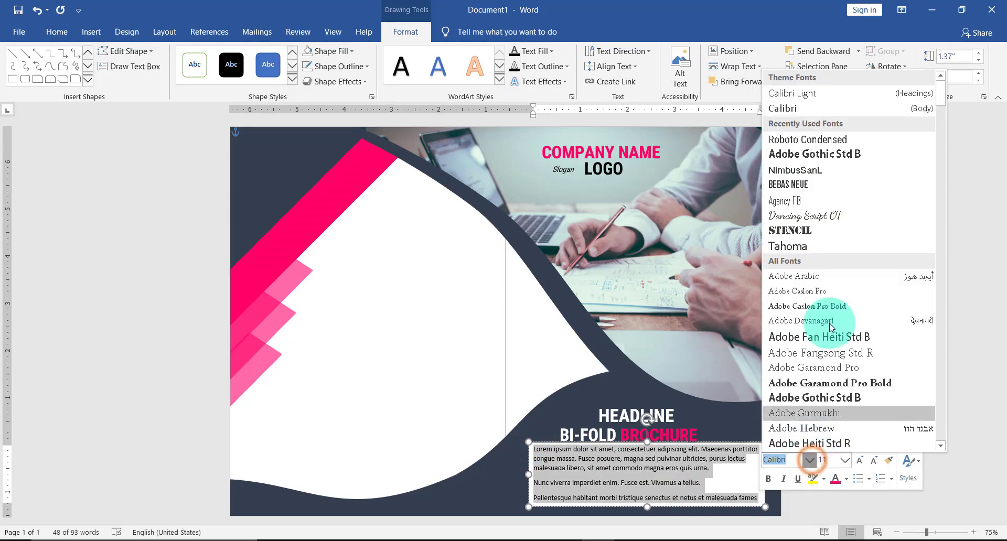
click(821, 110)
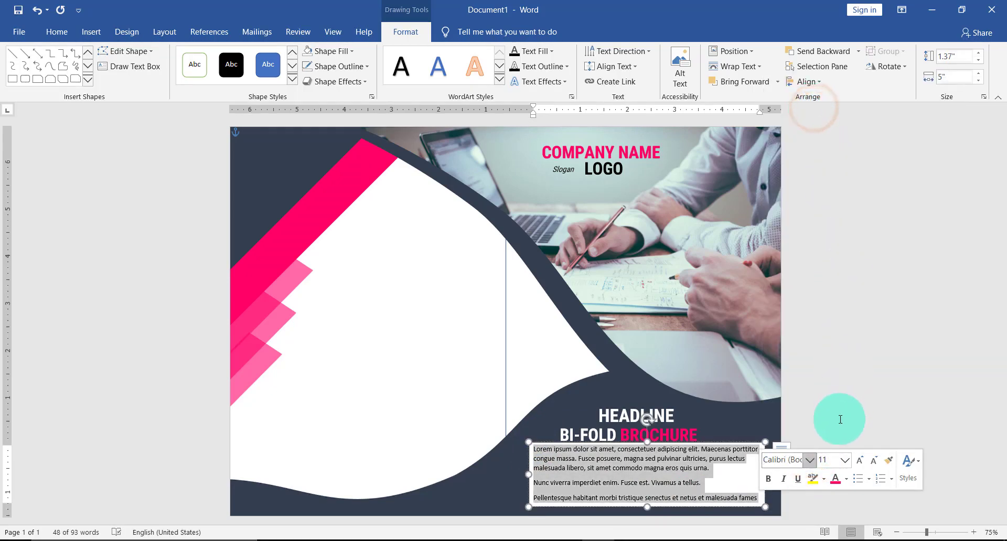
click(845, 461)
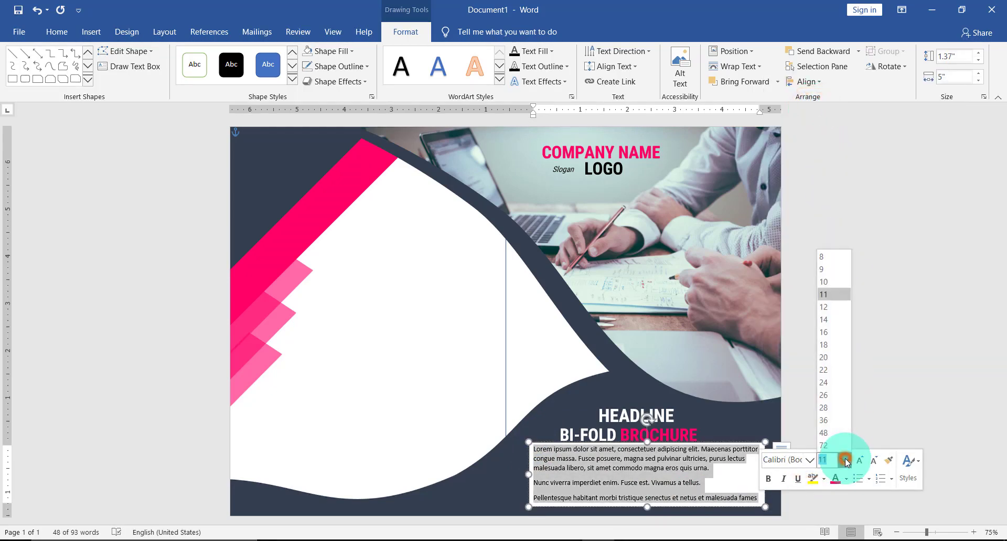
click(827, 307)
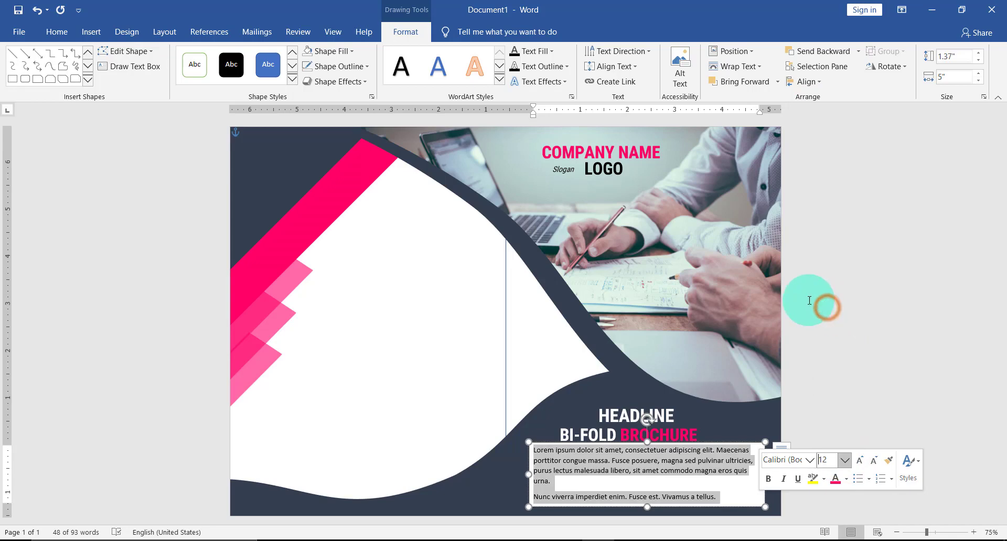
Remove the fill and outline from the lorem ipsum text box
click(356, 51)
click(345, 192)
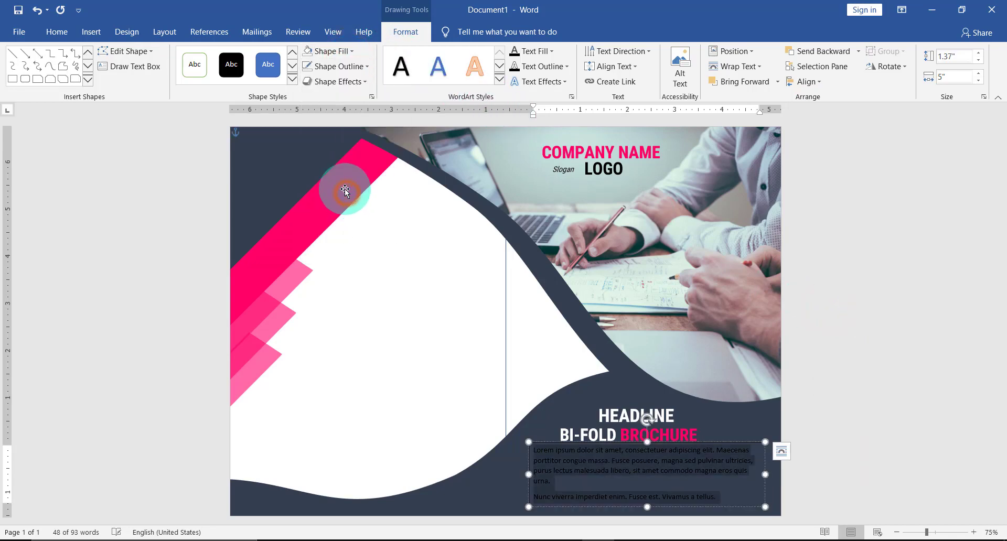
click(344, 67)
click(351, 210)
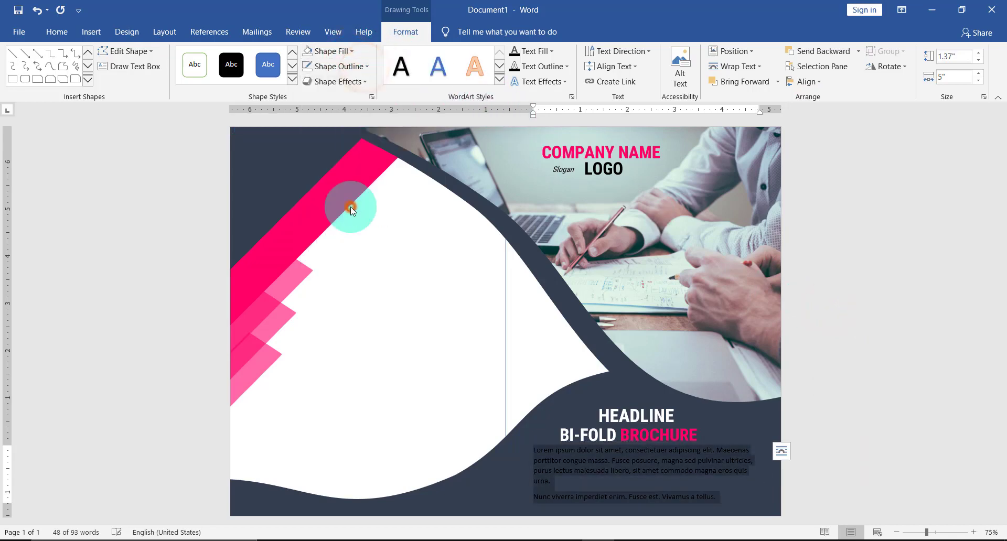
Color the lorem ipsum text white and shorten its box to about 0.57" high, just below BI-FOLD BROCHURE
click(548, 51)
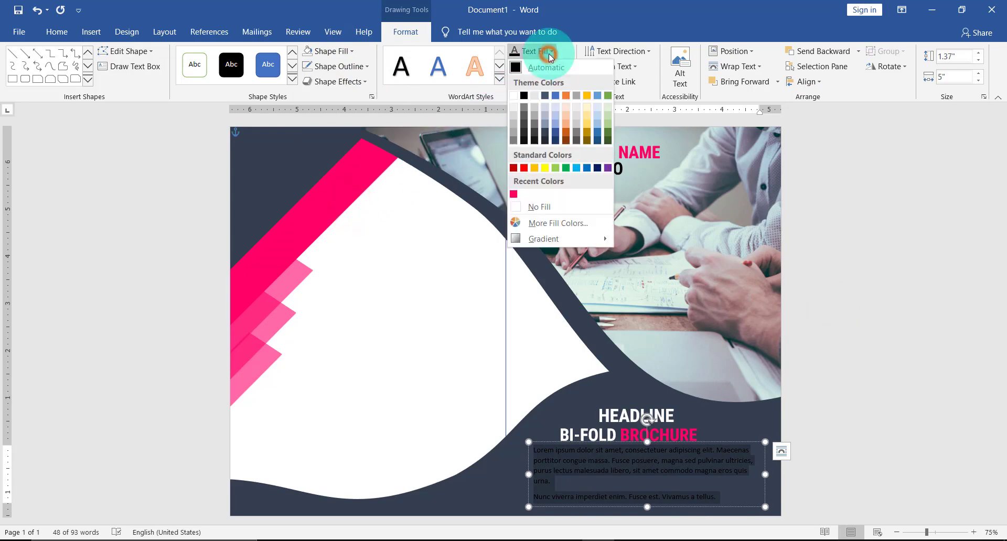
click(515, 96)
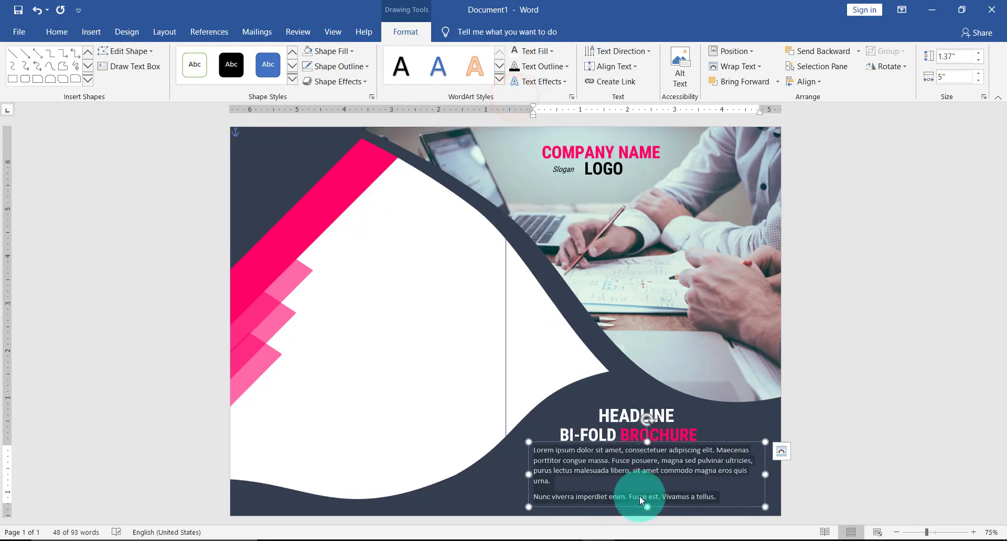
drag(648, 507, 655, 450)
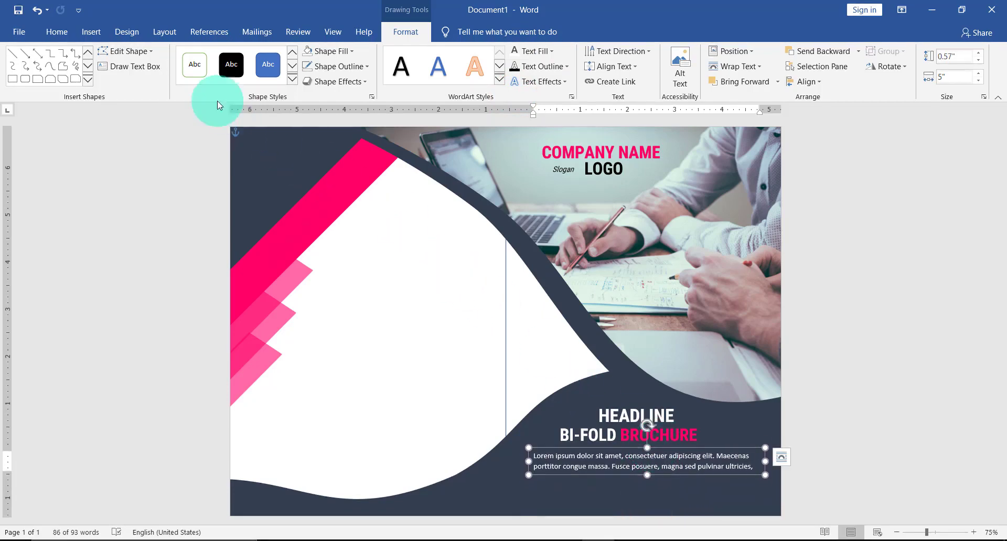
mouse_move(572, 475)
mouse_down()
mouse_move(645, 508)
mouse_move(759, 504)
mouse_up()
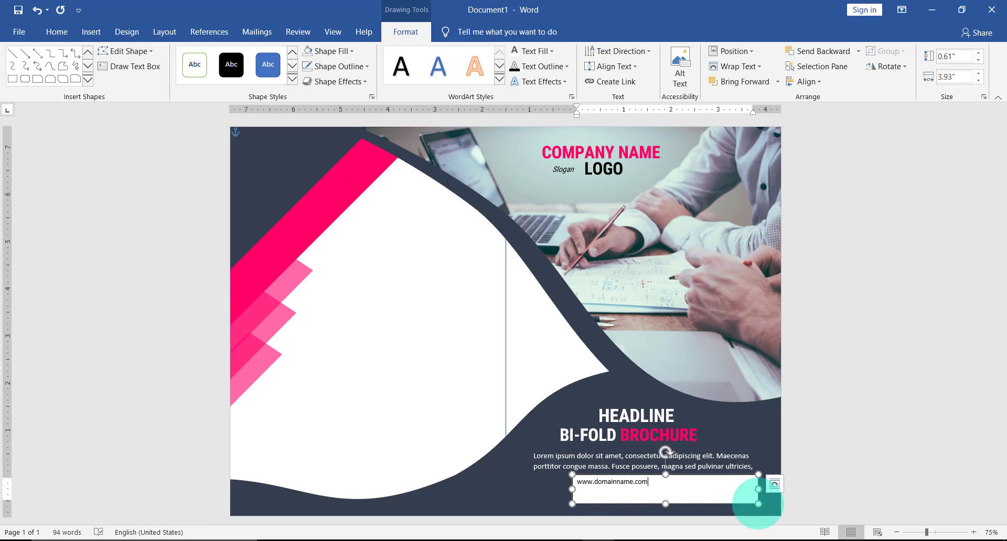
drag(658, 482, 575, 476)
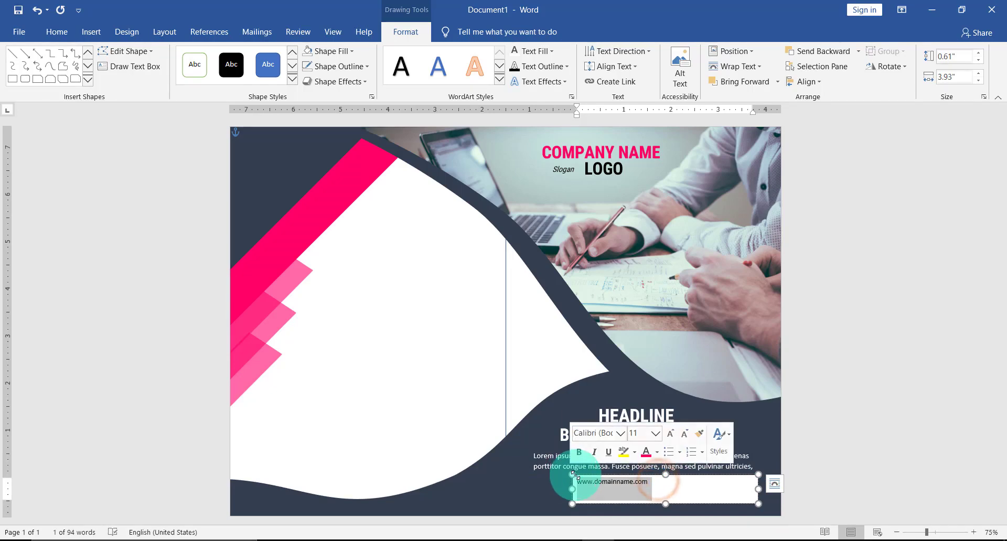
click(621, 433)
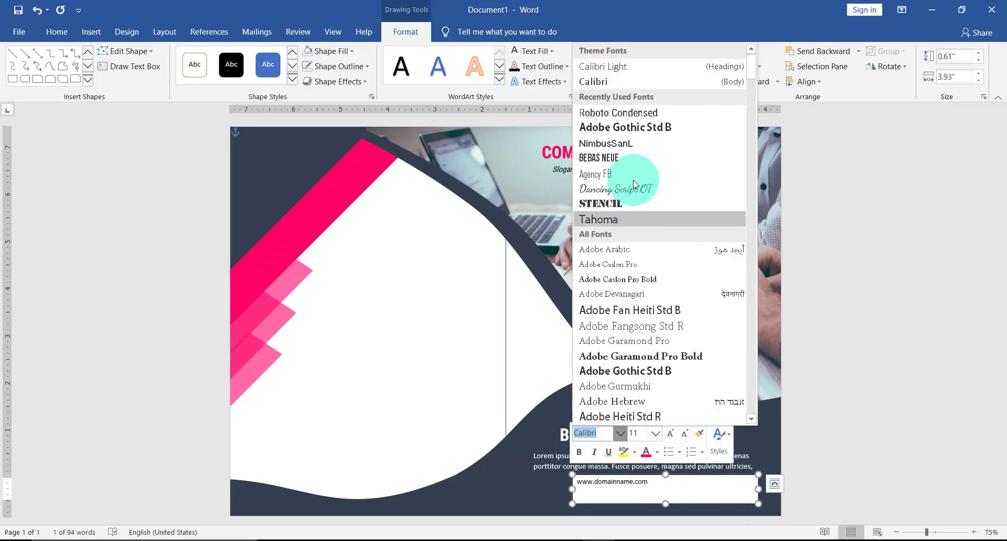
click(634, 145)
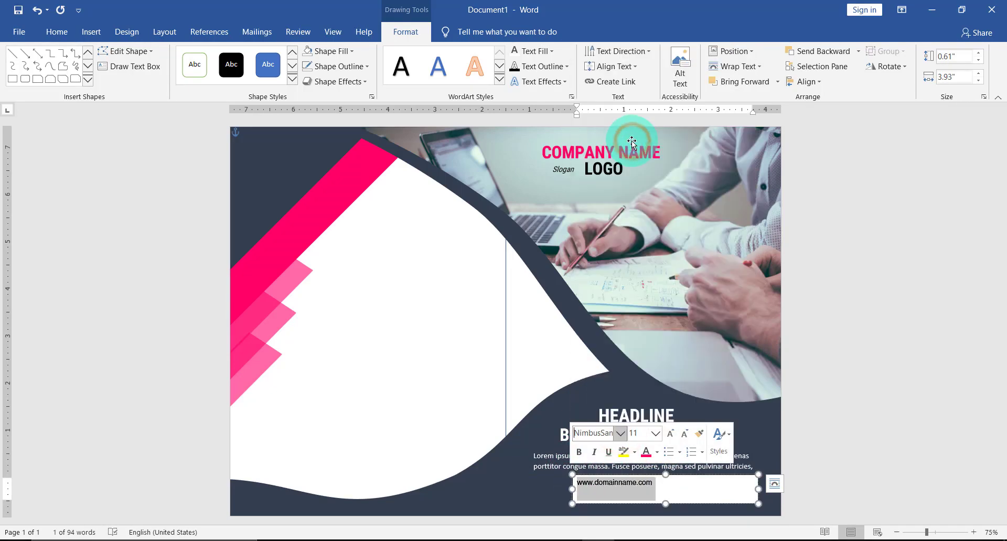
click(336, 51)
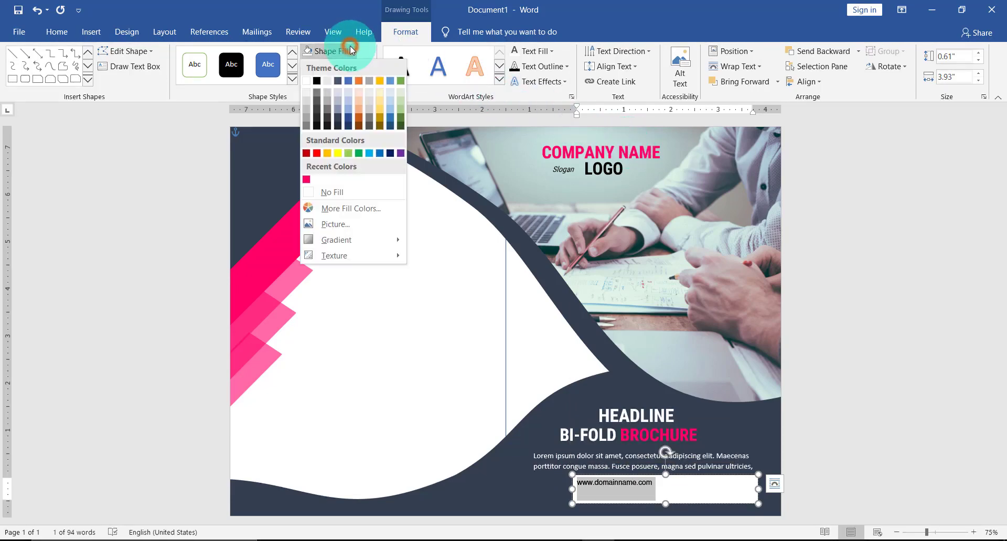
click(352, 198)
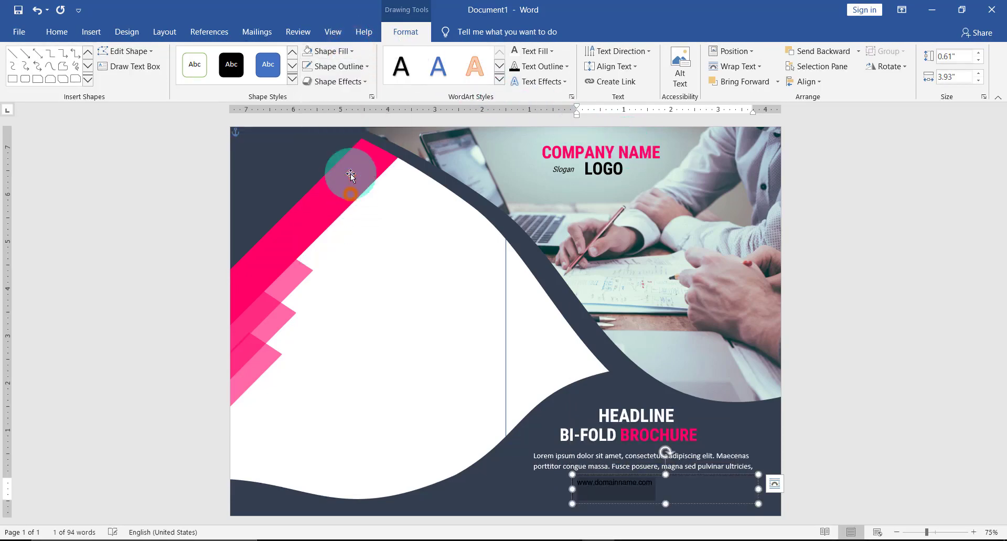
click(352, 69)
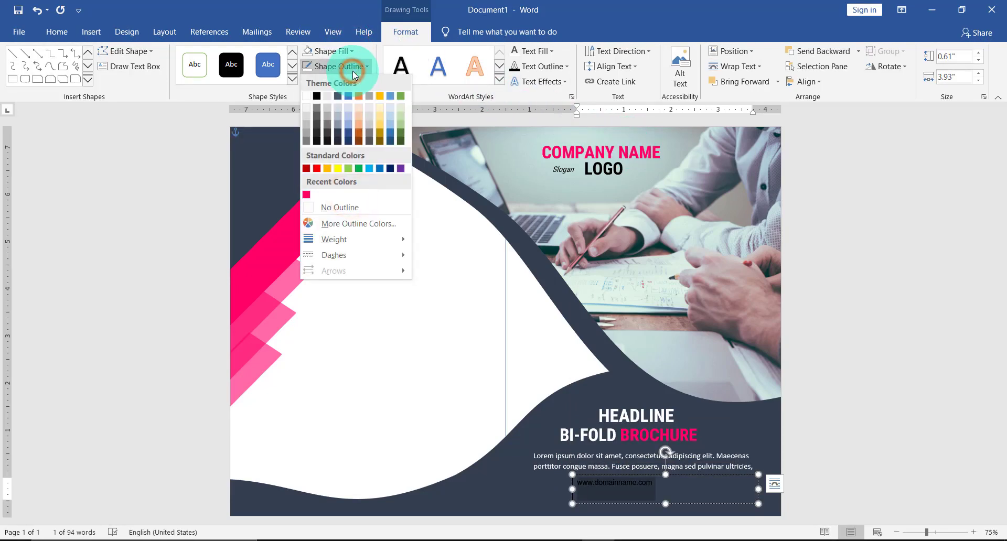
click(355, 209)
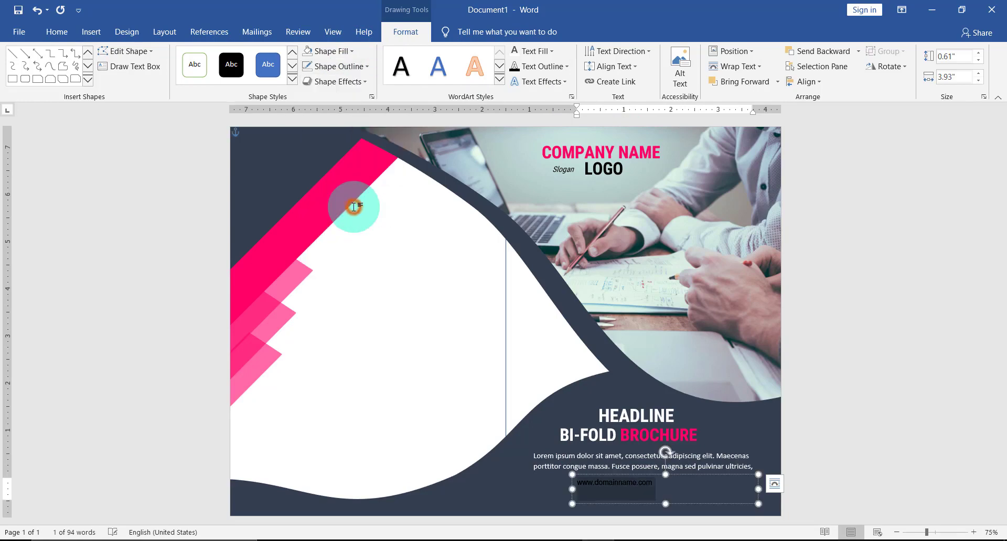
Color the web address white and shrink its box to fit, centred beneath the lorem ipsum text
click(537, 51)
click(514, 96)
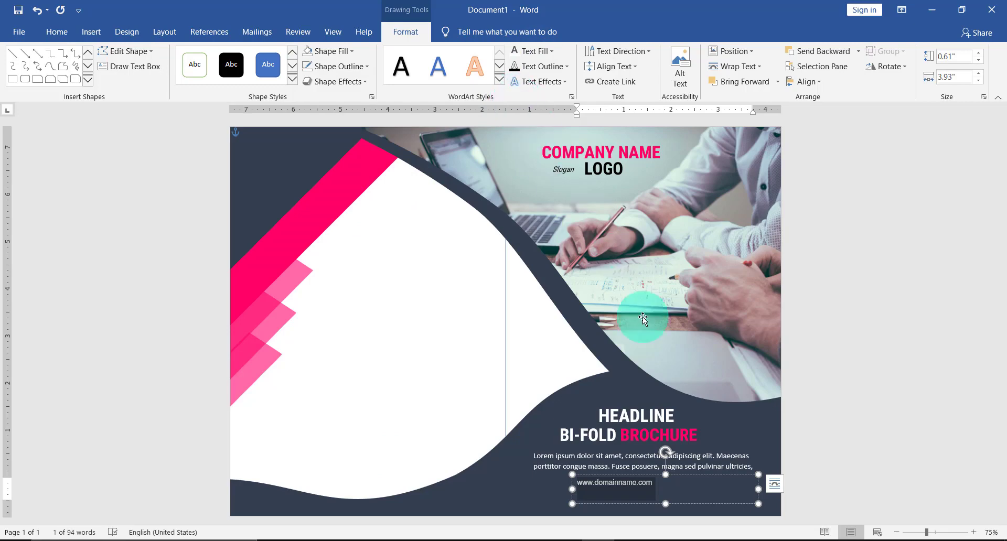
mouse_move(758, 489)
mouse_down()
mouse_move(675, 473)
mouse_move(617, 490)
mouse_move(663, 480)
mouse_up()
Insert the web-development world-wide-web icon PNG and position it at the bottom centre of the page with text wrapping
click(90, 31)
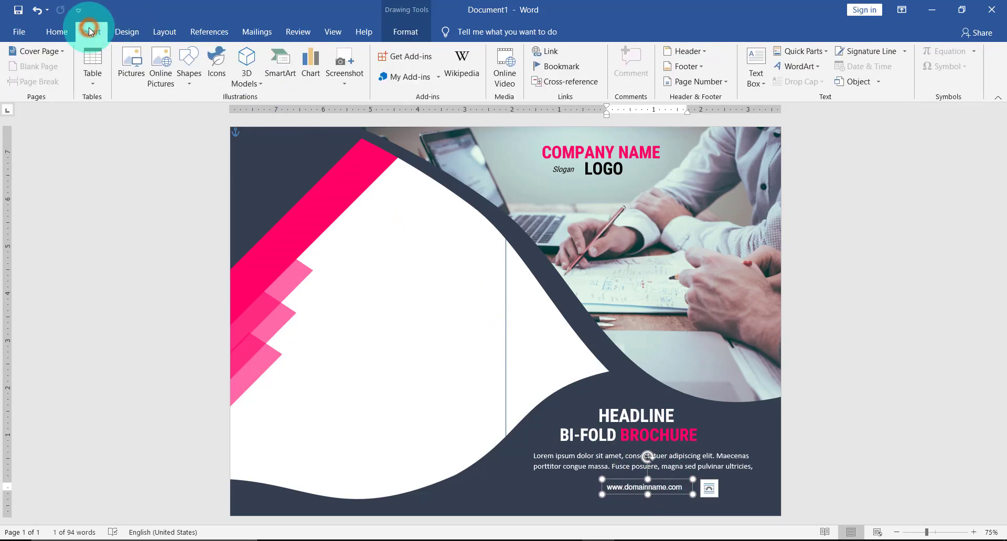
click(131, 60)
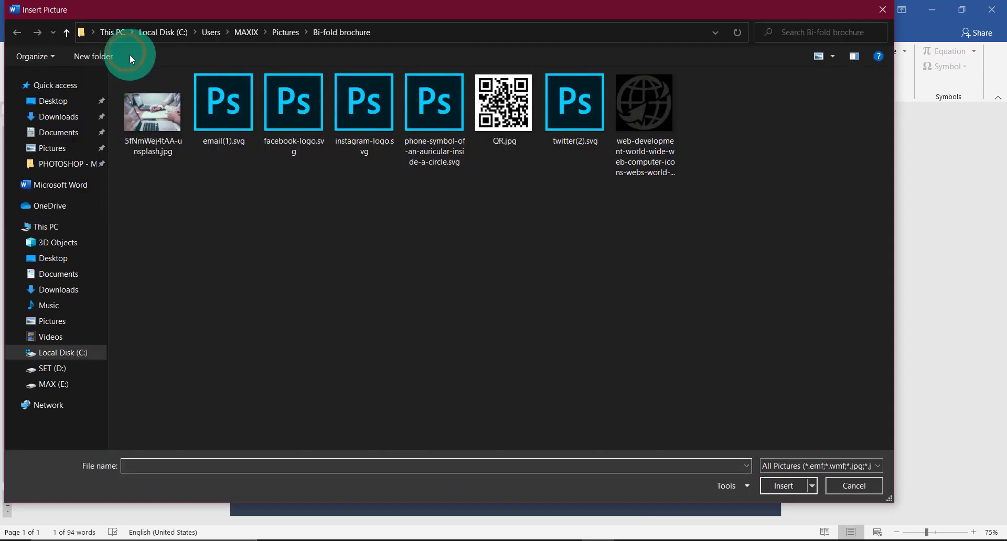
click(647, 122)
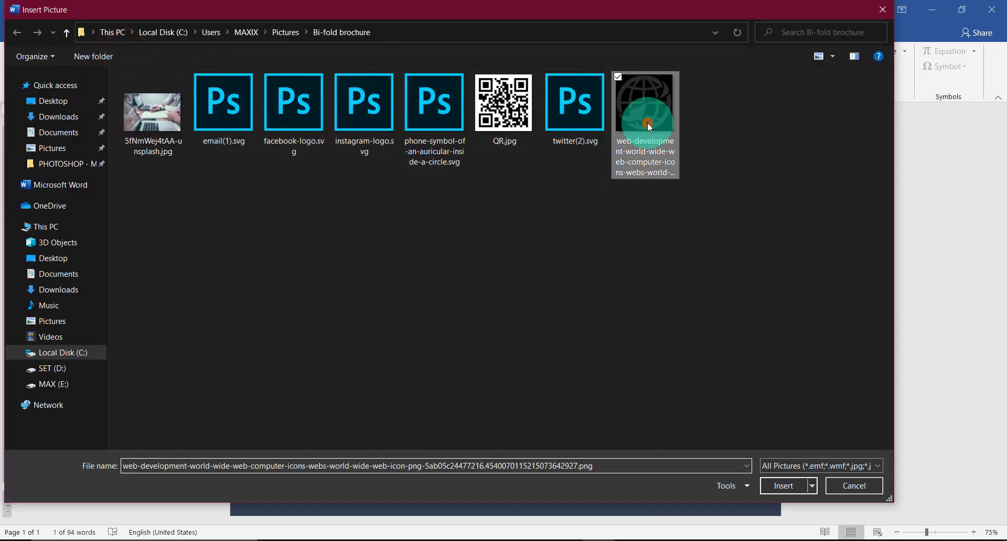
click(776, 486)
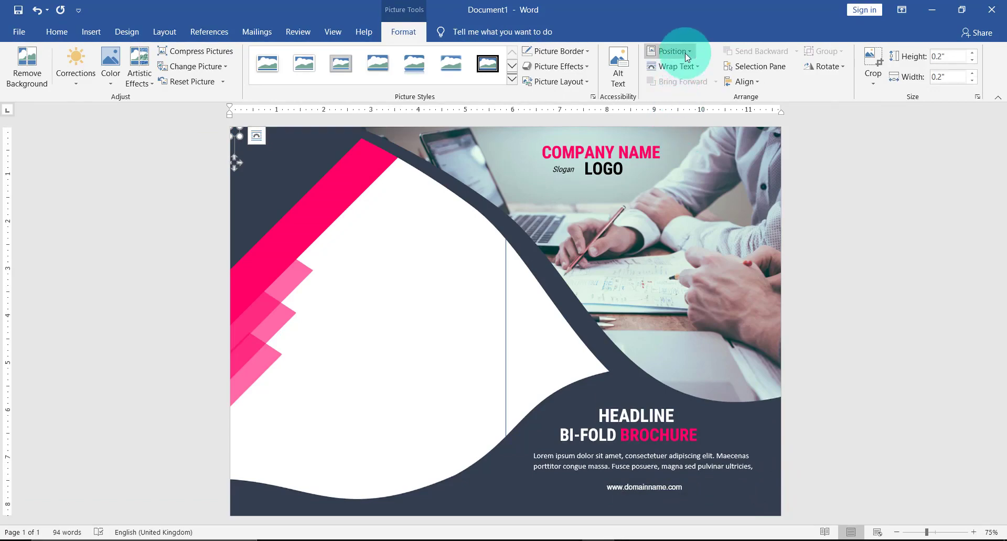
click(687, 57)
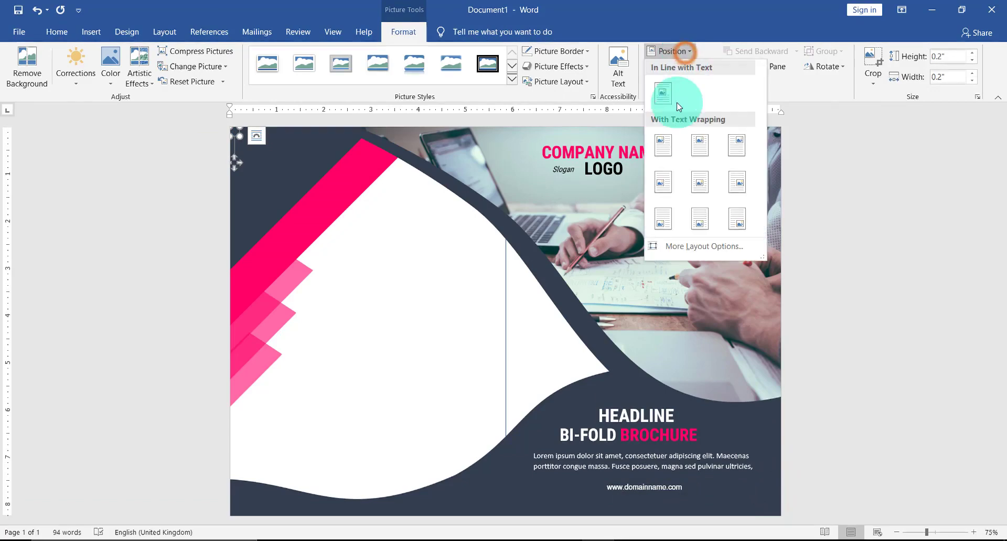
click(698, 221)
click(104, 78)
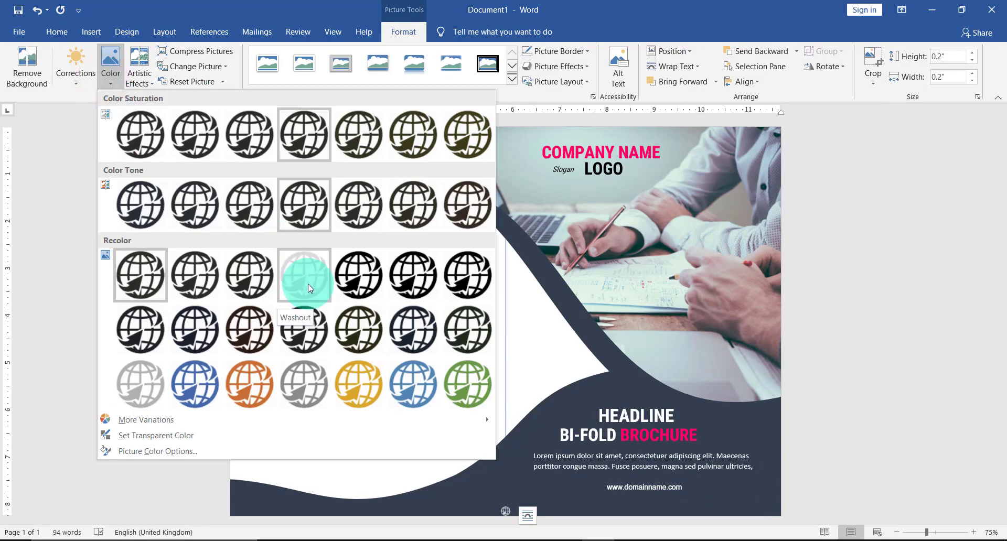
click(308, 288)
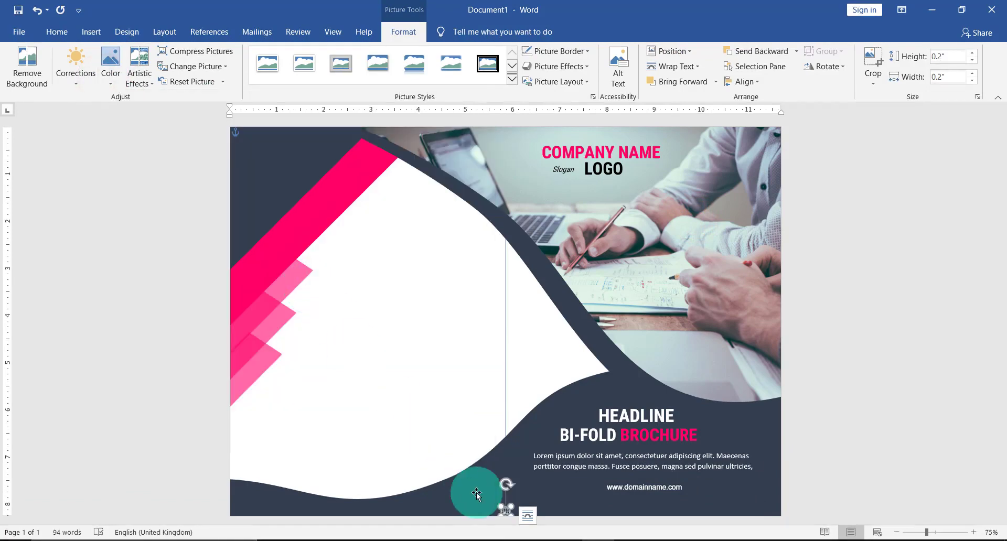
drag(506, 509, 602, 486)
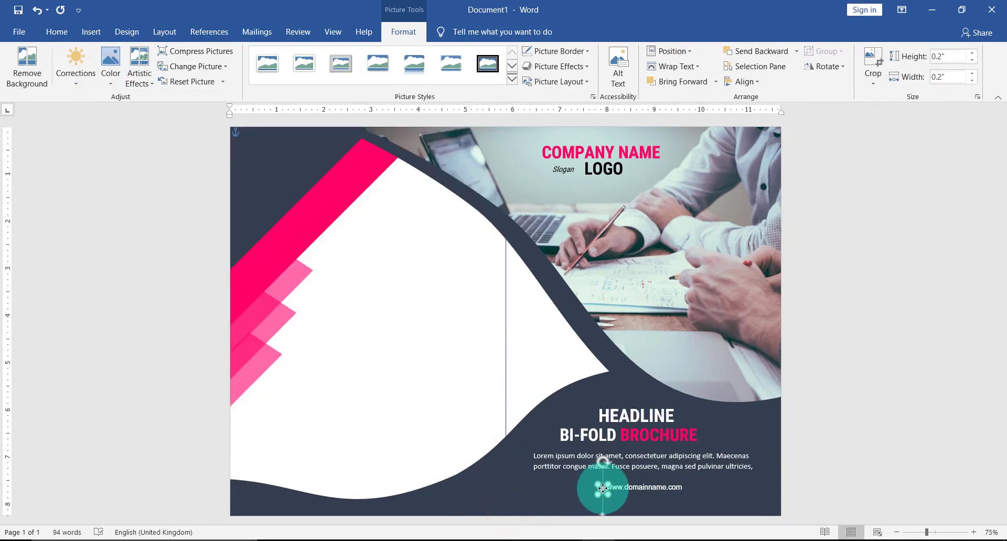
click(651, 513)
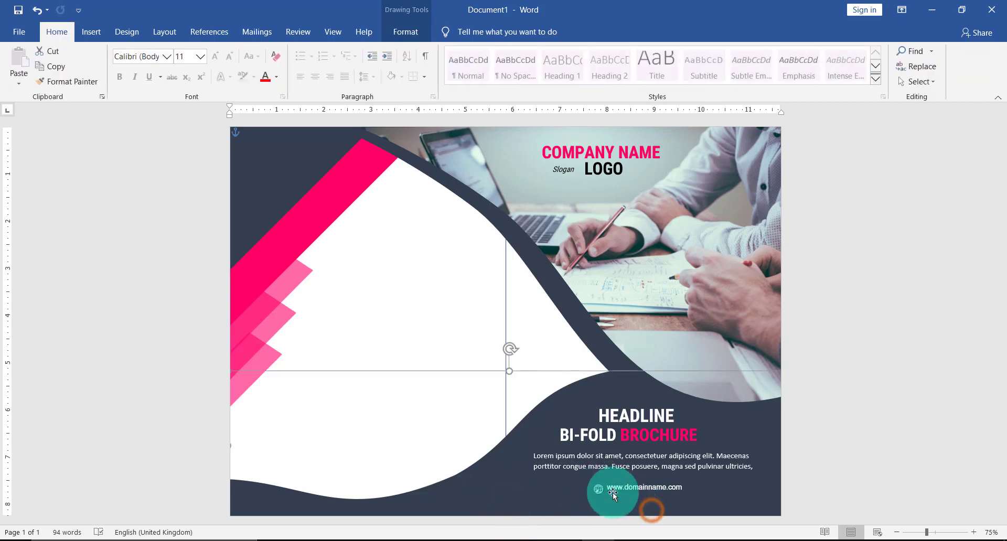
click(599, 489)
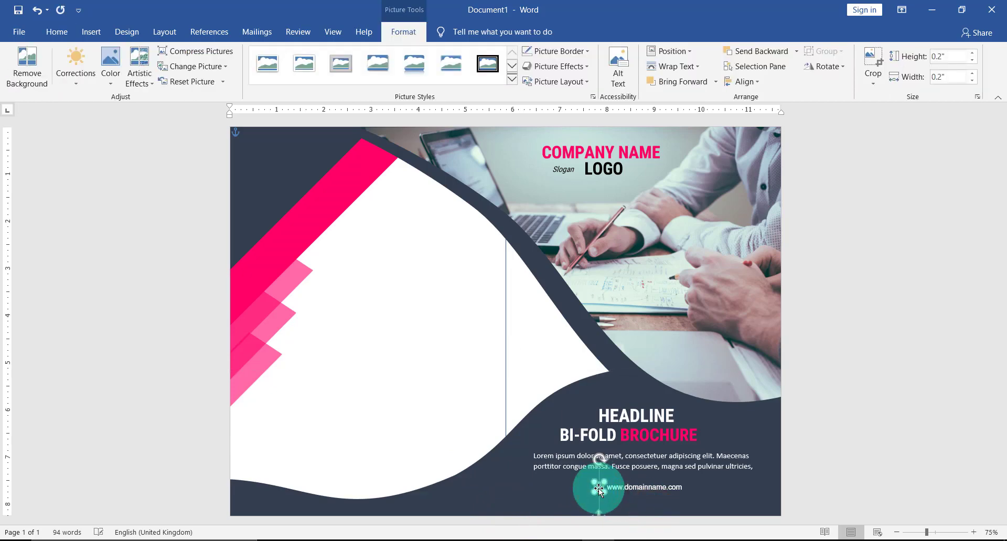
click(641, 498)
click(602, 489)
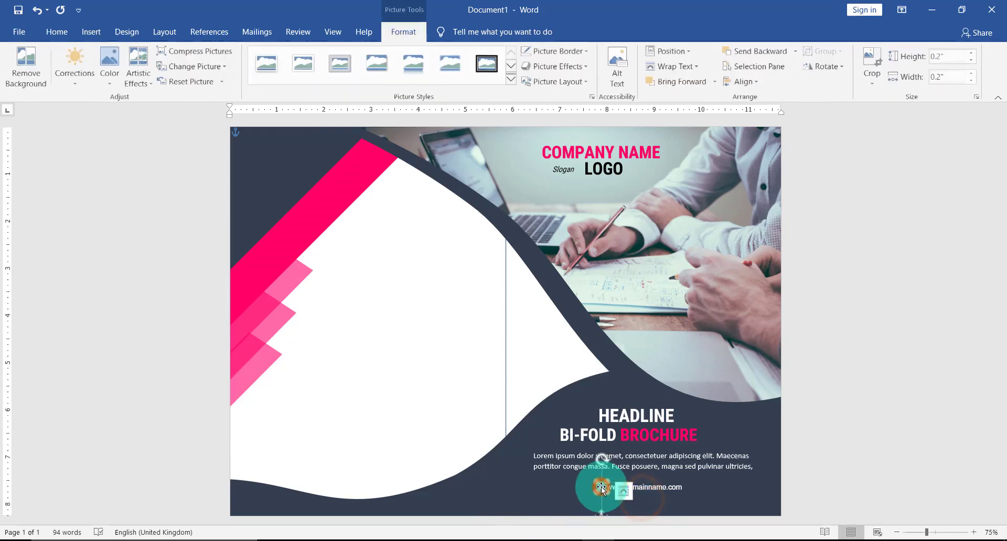
click(666, 512)
click(648, 490)
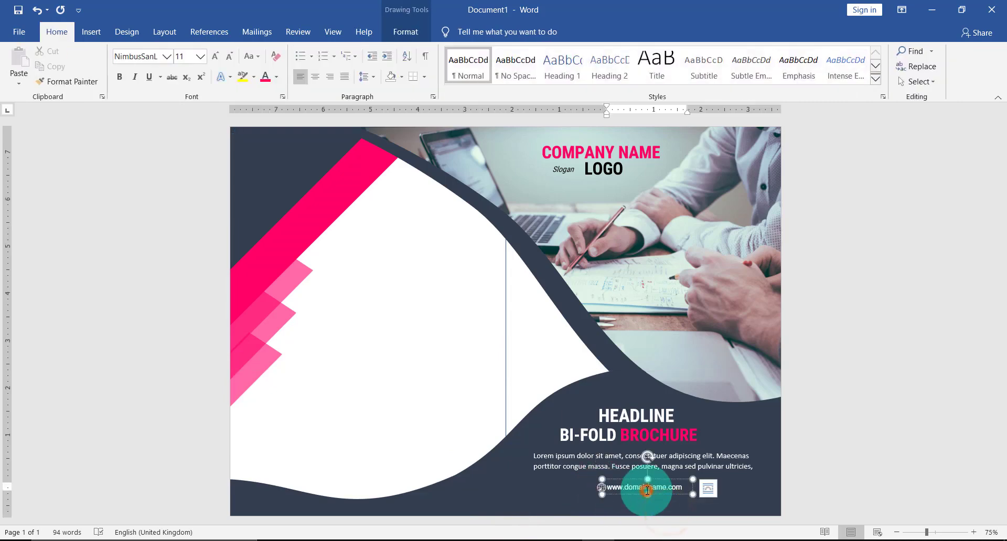
click(600, 490)
click(600, 490)
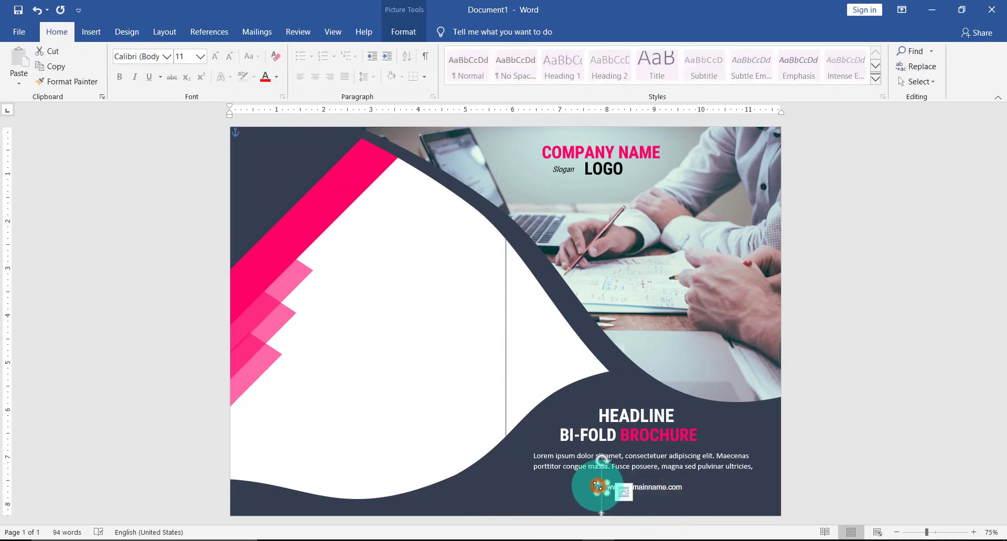
shift+click(649, 486)
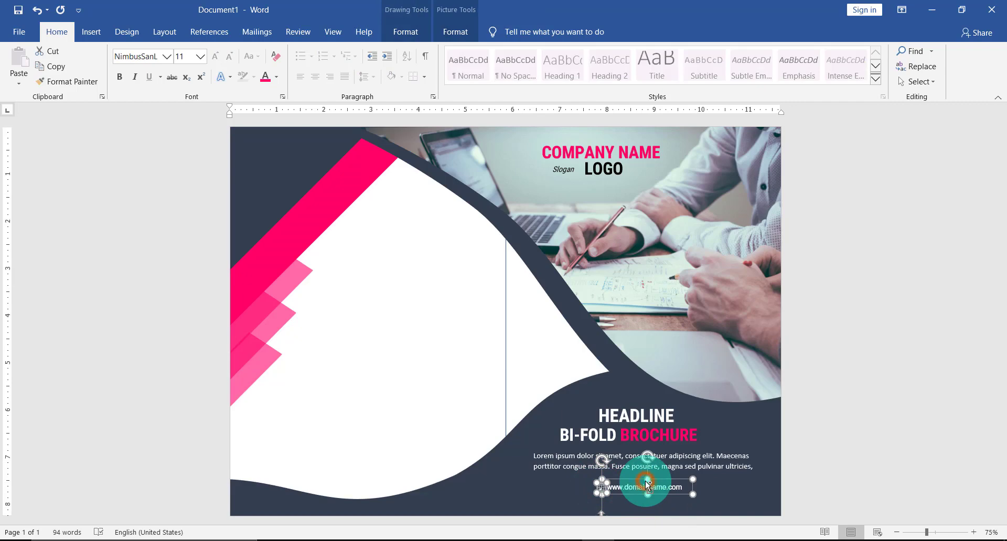
click(409, 33)
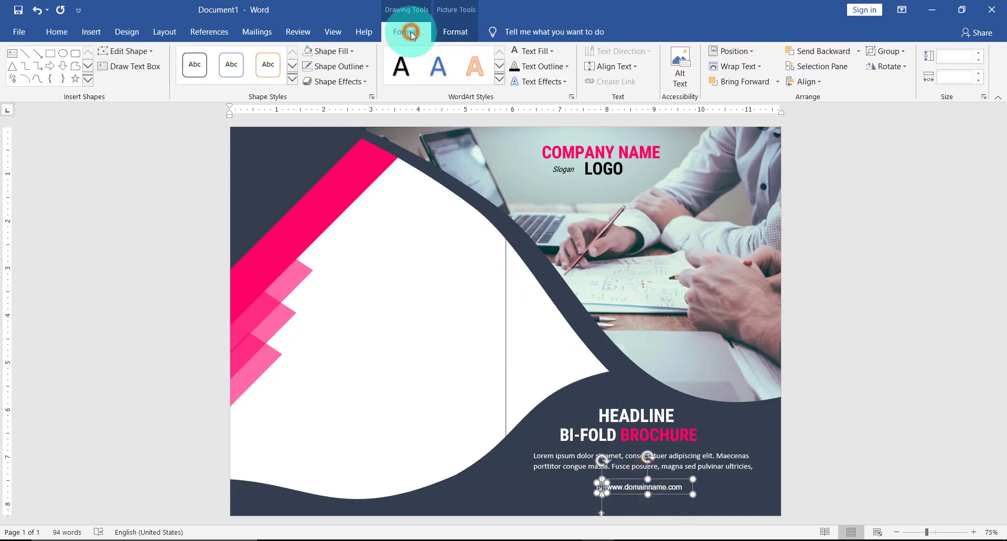
click(890, 51)
click(895, 68)
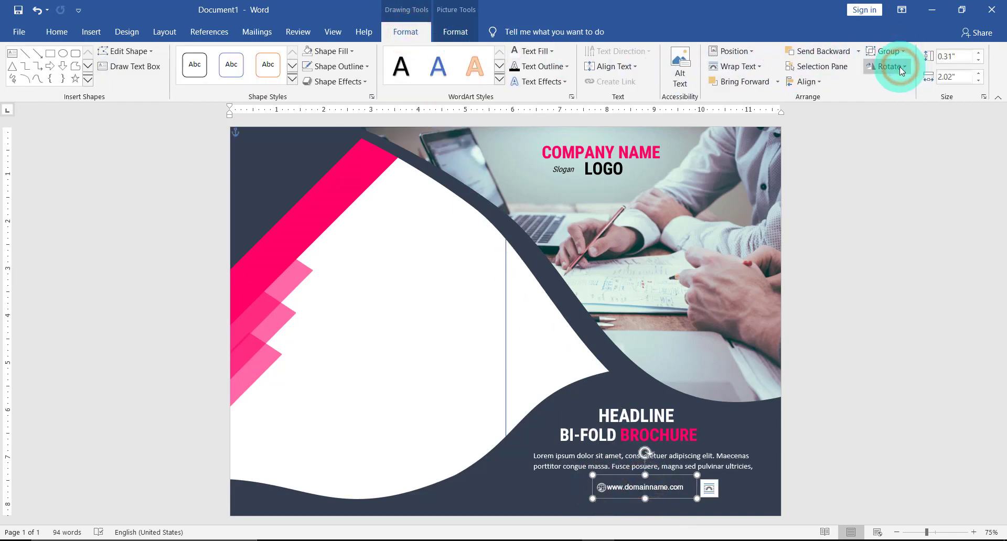
Draw a text box about 3.12" wide by 1.26" high across the upper pink stripe and enter BI-FOLD
click(136, 66)
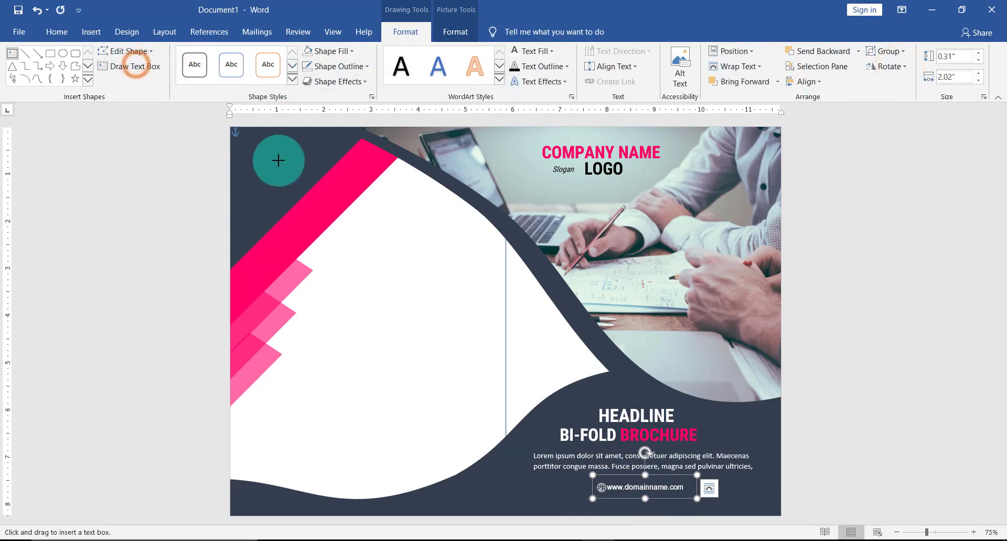
mouse_move(279, 161)
mouse_down()
mouse_move(464, 259)
mouse_move(425, 221)
mouse_up()
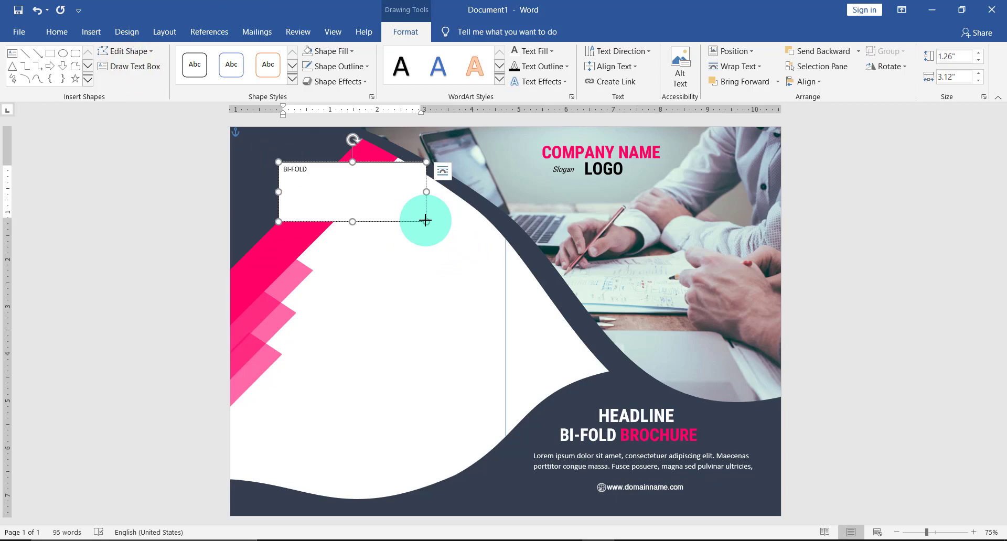
Format the BI-FOLD text on the upper pink stripe as bold Roboto Condensed at 26 pt
drag(310, 170, 281, 170)
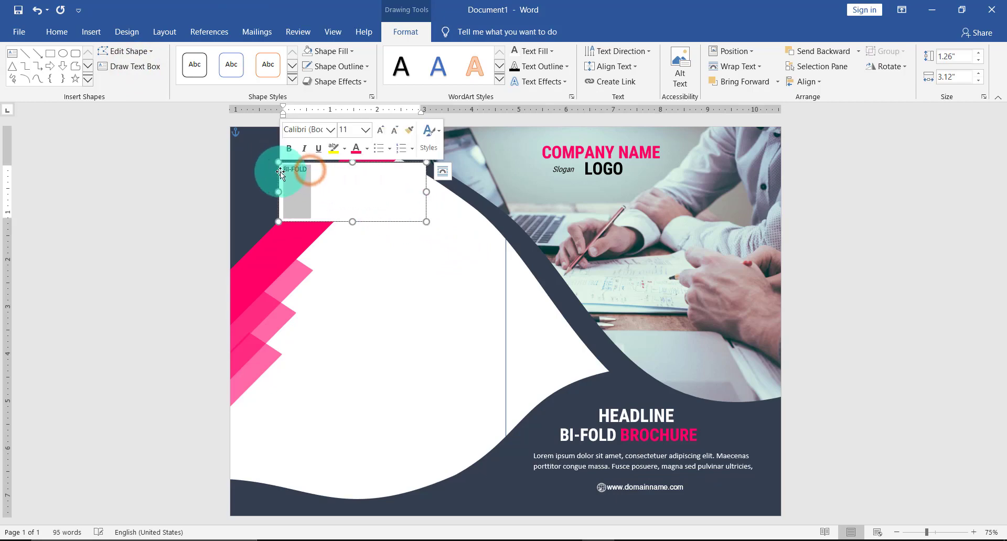
click(330, 130)
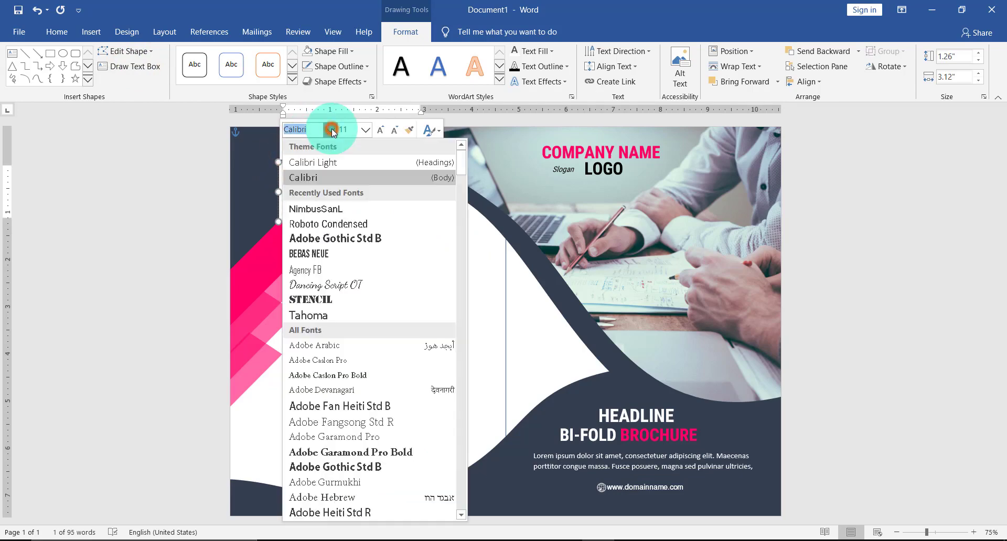
click(340, 226)
click(367, 130)
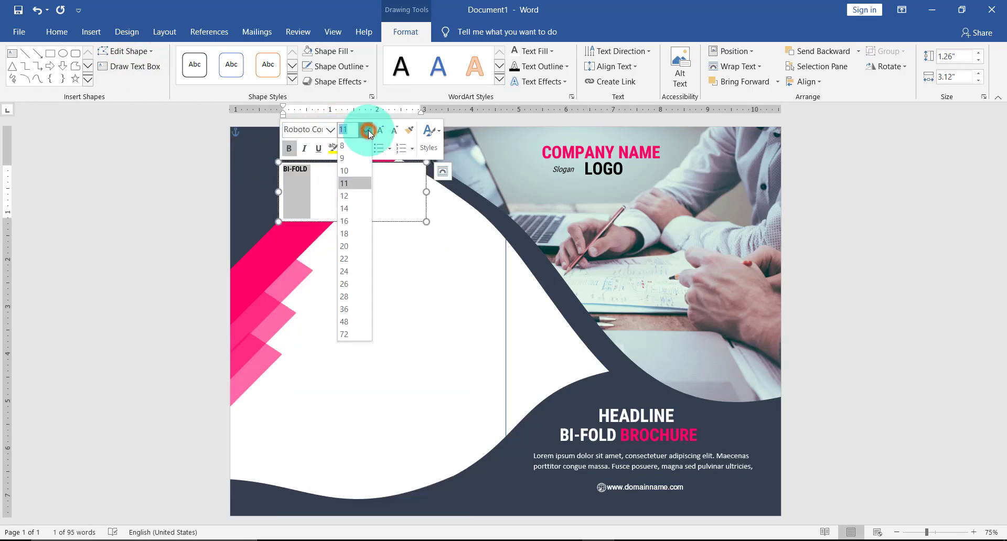
click(357, 282)
Remove the fill and outline from the BI-FOLD text box and make its text white
click(352, 53)
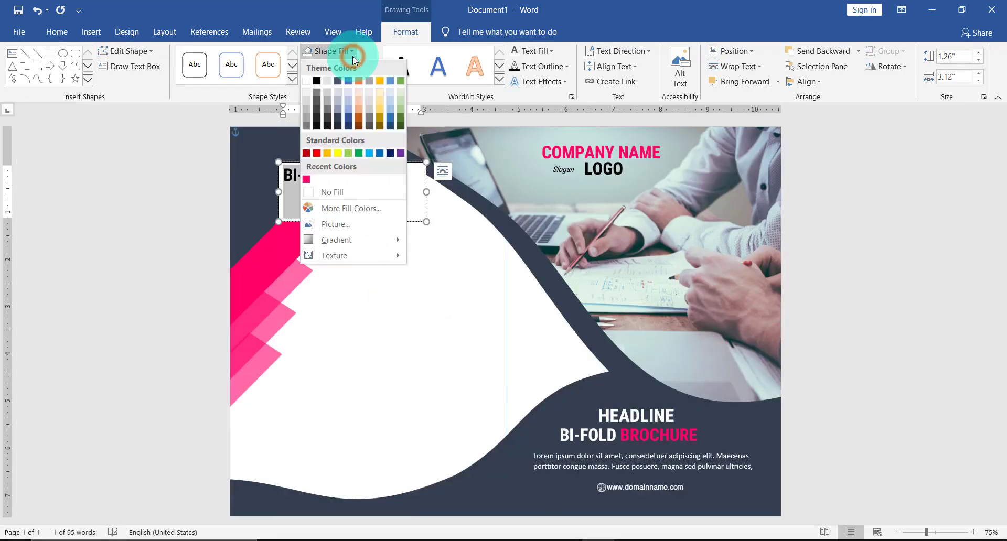
click(332, 192)
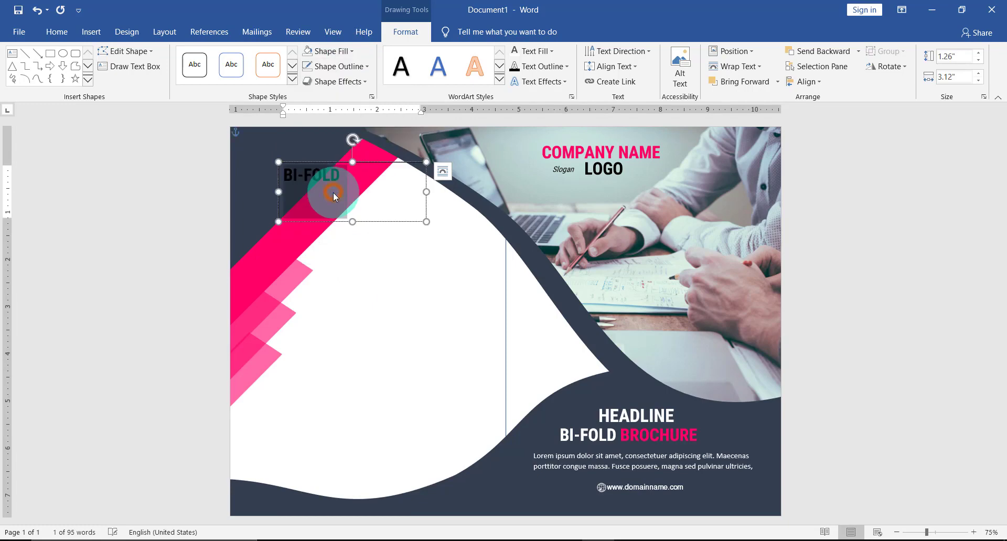
click(355, 67)
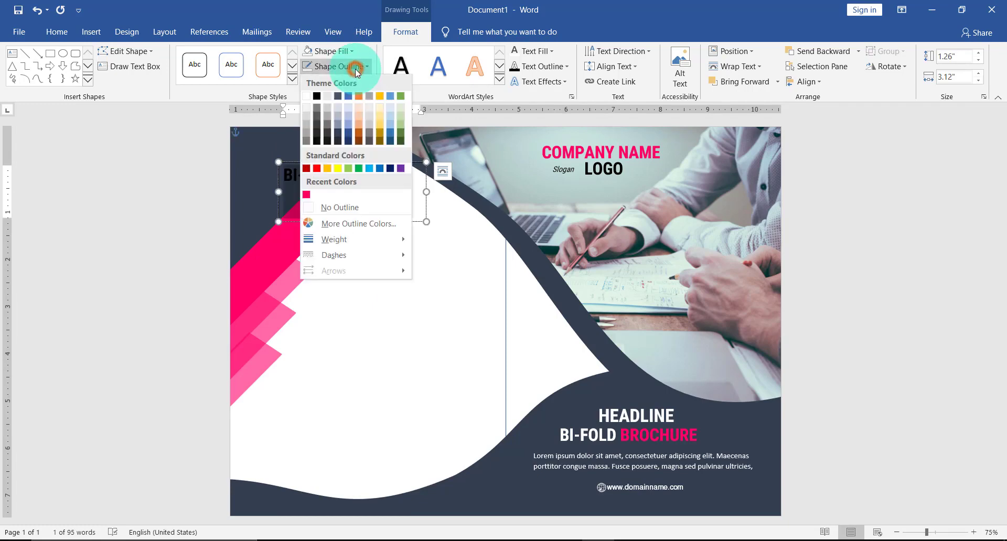
click(346, 206)
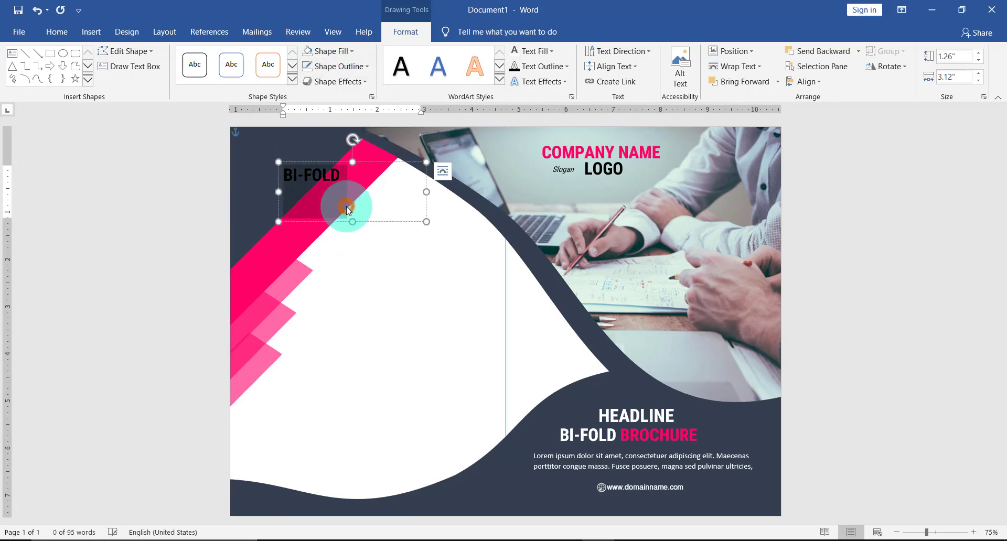
click(540, 51)
click(514, 96)
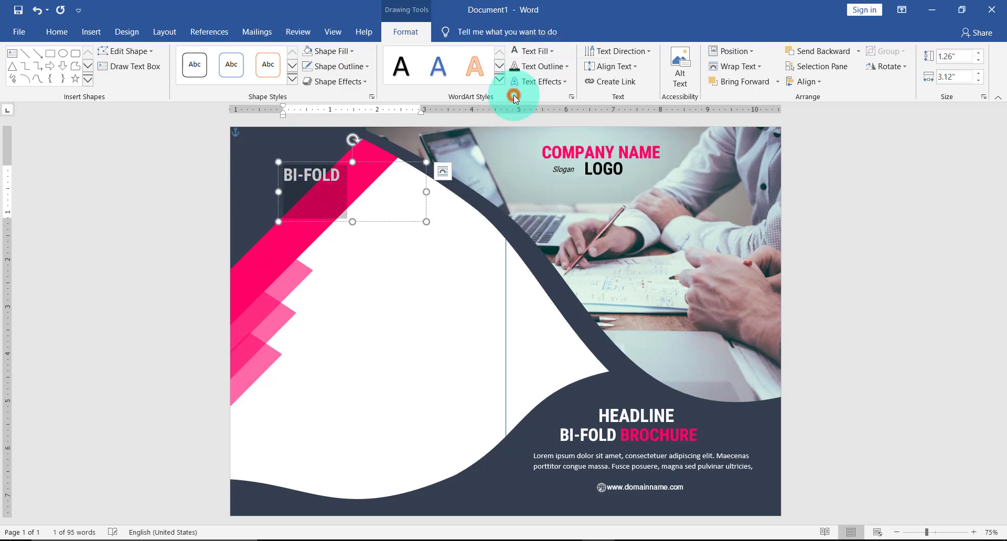
Shrink the BI-FOLD text box to about 1.48" by 0.56" and place it in the page's upper-left corner, rotated parallel to the pink stripe
drag(377, 176, 349, 175)
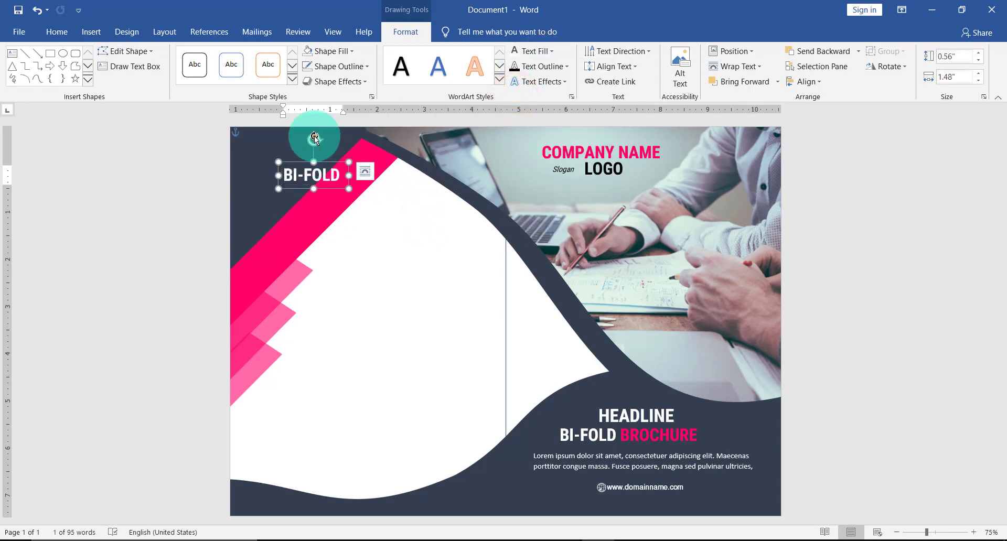
drag(314, 138, 252, 161)
Add a matching BROCHURE text box about 2.28" by 0.56" in pink, rotated parallel beneath BI-FOLD
text(BR)
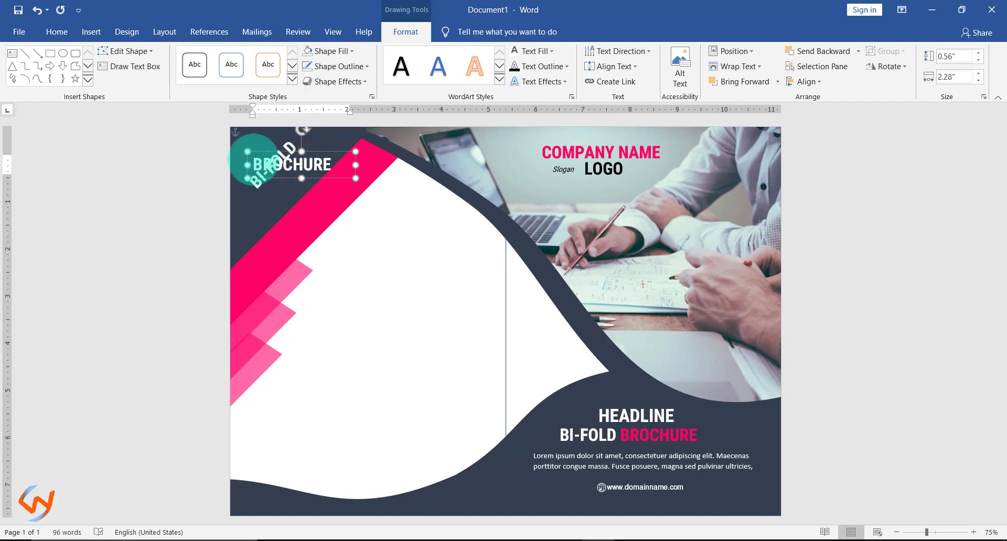
text(OCHURE)
drag(335, 164, 238, 159)
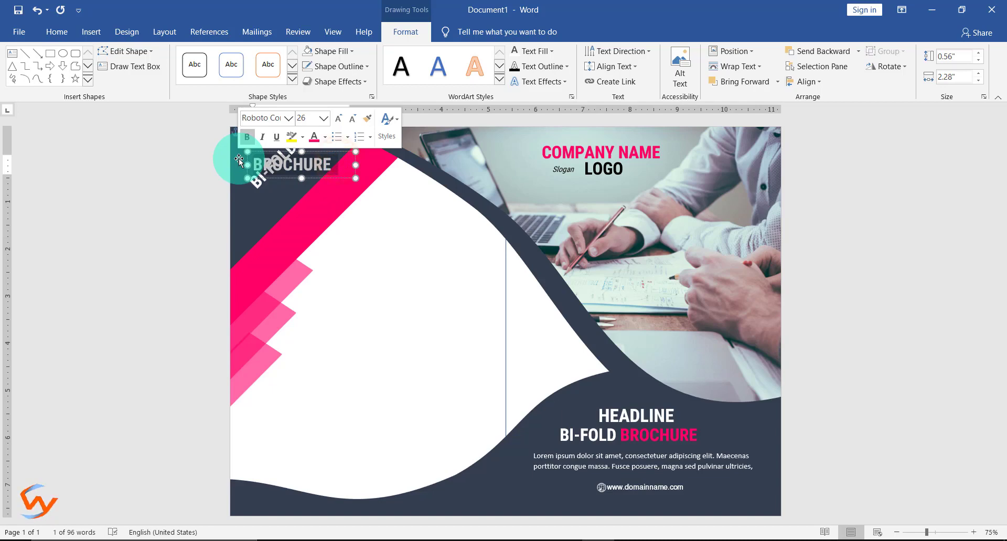
click(325, 136)
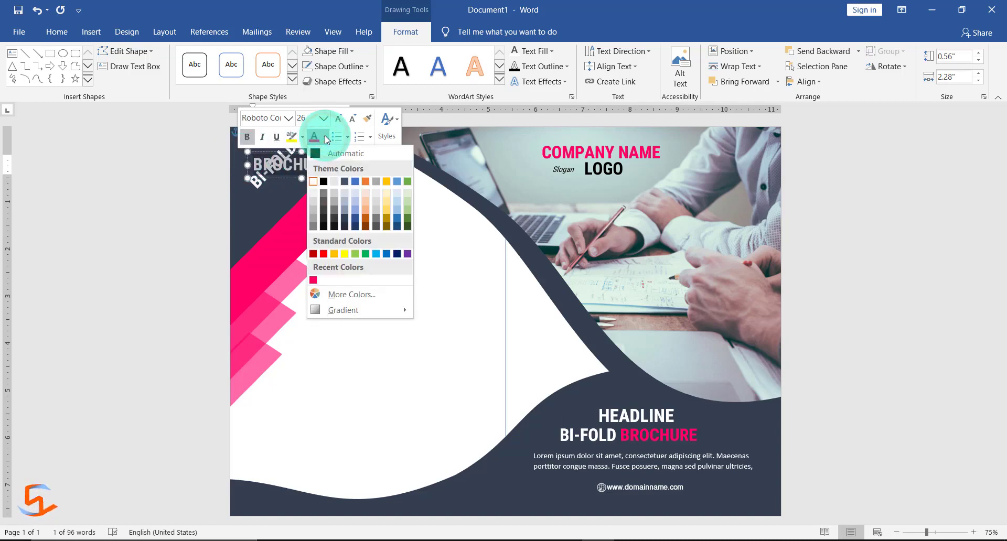
click(313, 282)
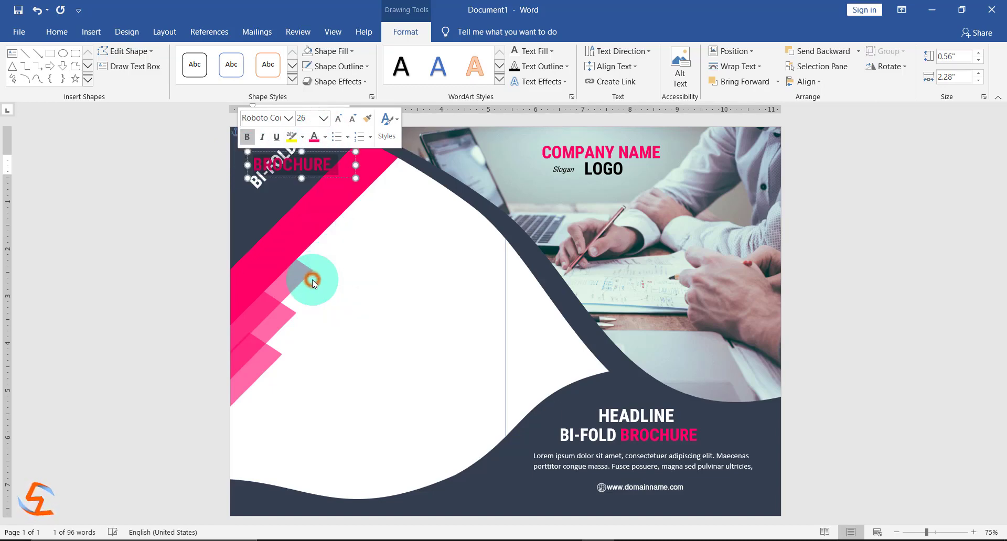
click(317, 212)
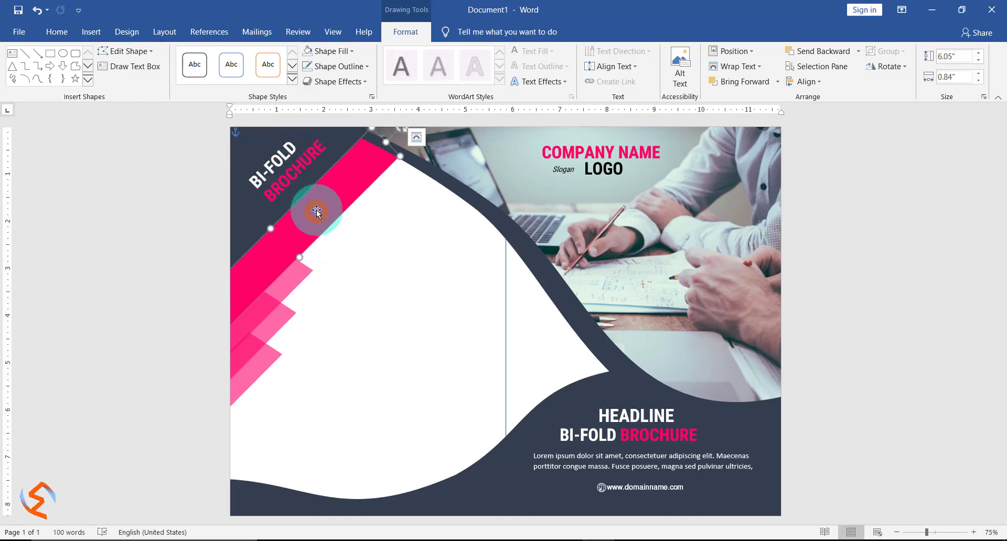
Add a third matching text box near BROCHURE that reads DESIGN, with its text in white
click(312, 153)
drag(312, 151, 248, 174)
click(318, 179)
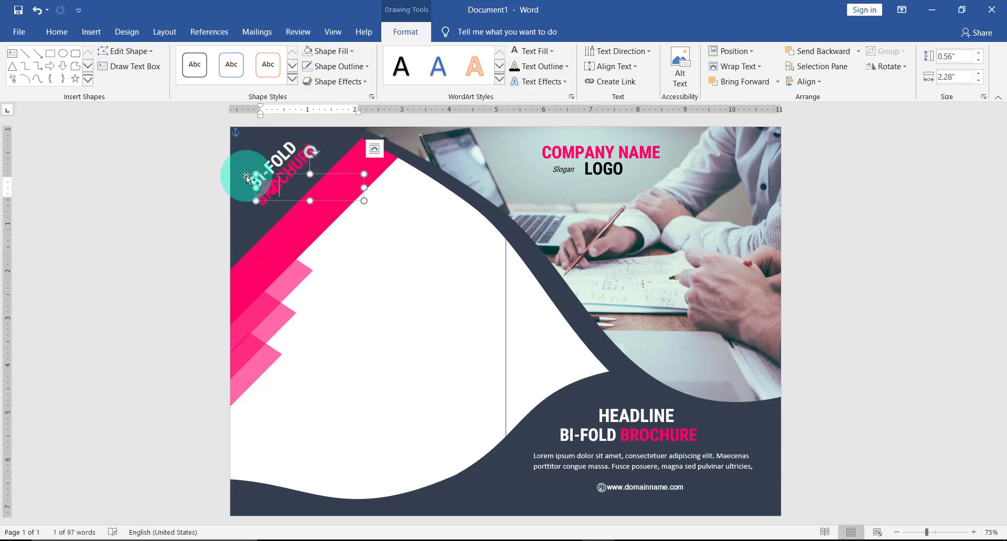
mouse_move(247, 178)
mouse_down()
mouse_move(257, 137)
mouse_move(322, 186)
mouse_move(249, 182)
mouse_up()
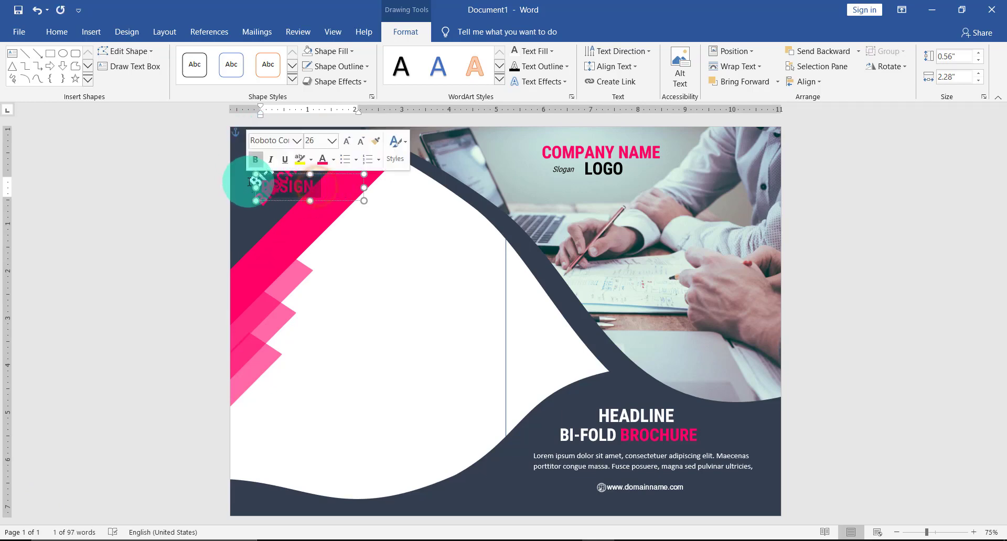
click(333, 160)
click(321, 203)
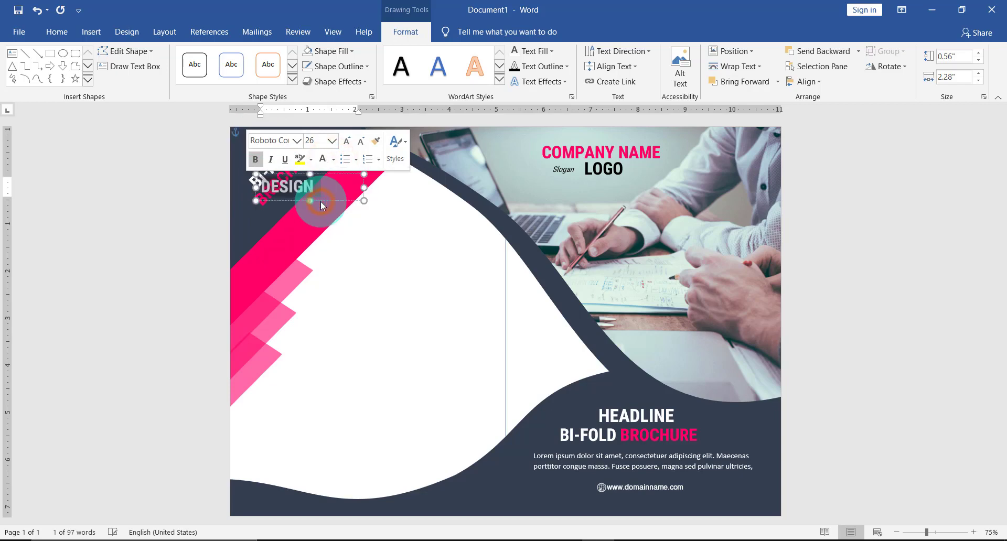
Resize the DESIGN text box to about 1.33" by 0.56", rotate it parallel to the stripe, and position it beneath BROCHURE
click(321, 201)
drag(350, 149, 301, 165)
key(Up)
key(Up)
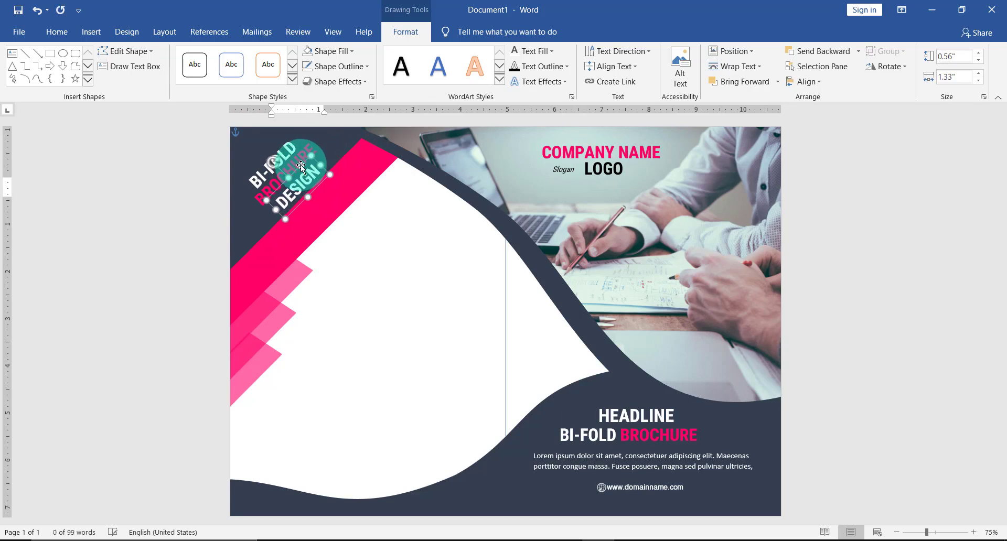
key(Left)
key(Left)
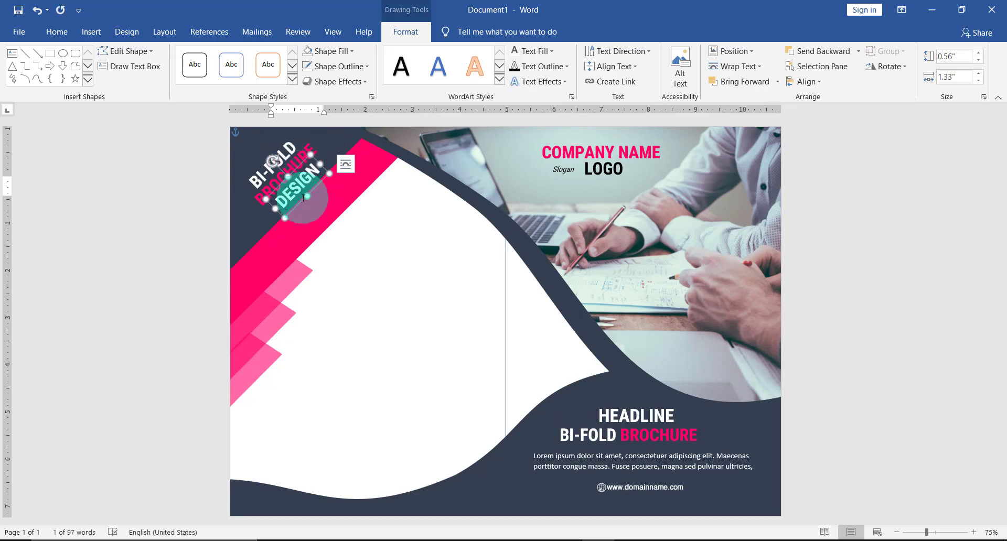
Nudge the rotated BI-FOLD text box slightly right and up to align it with BROCHURE and DESIGN
click(317, 214)
click(279, 156)
click(281, 150)
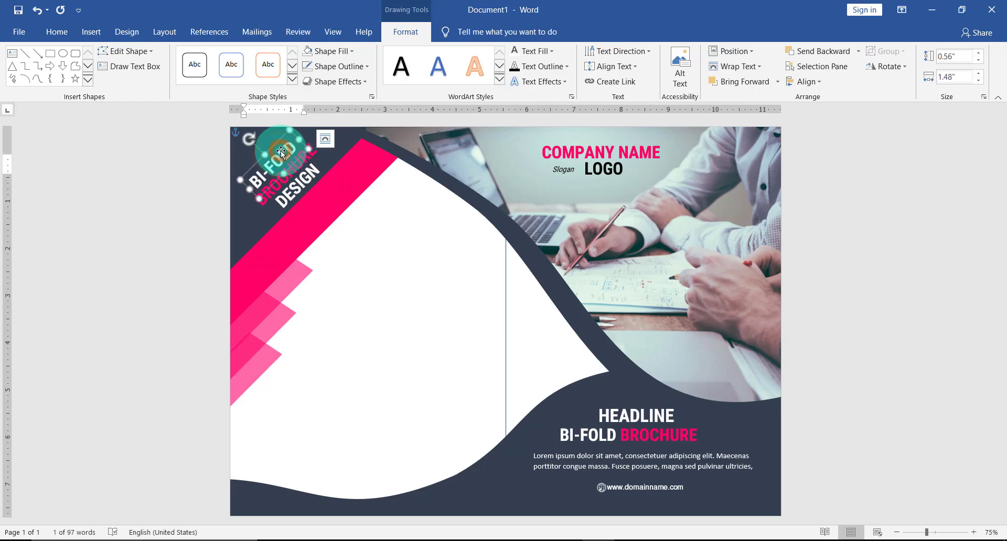
key(Right)
key(Right)
key(Up)
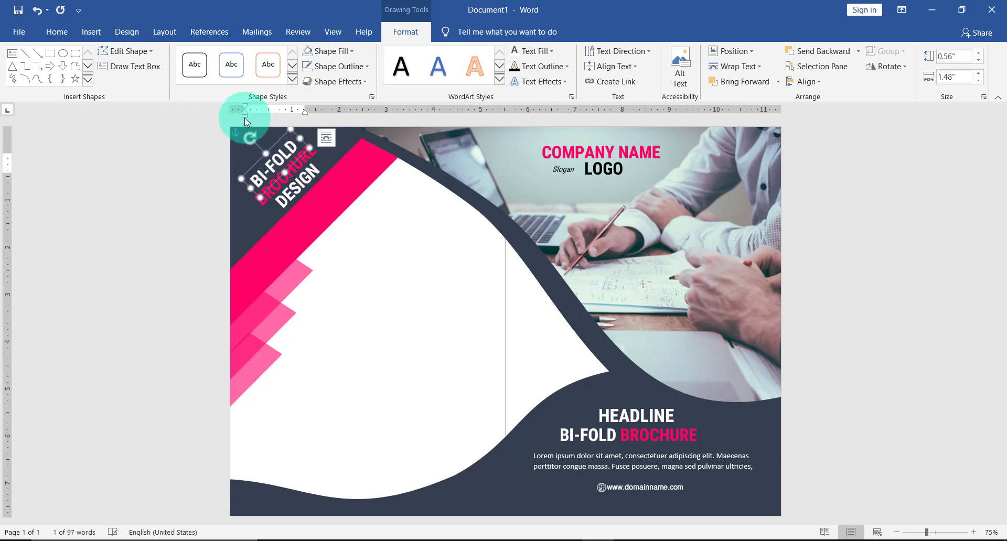
Draw a text box about 2.93" by 1.99" in the white back-page area and enter Add Your Text Here on two lines in Calibri
click(150, 67)
drag(354, 211, 492, 305)
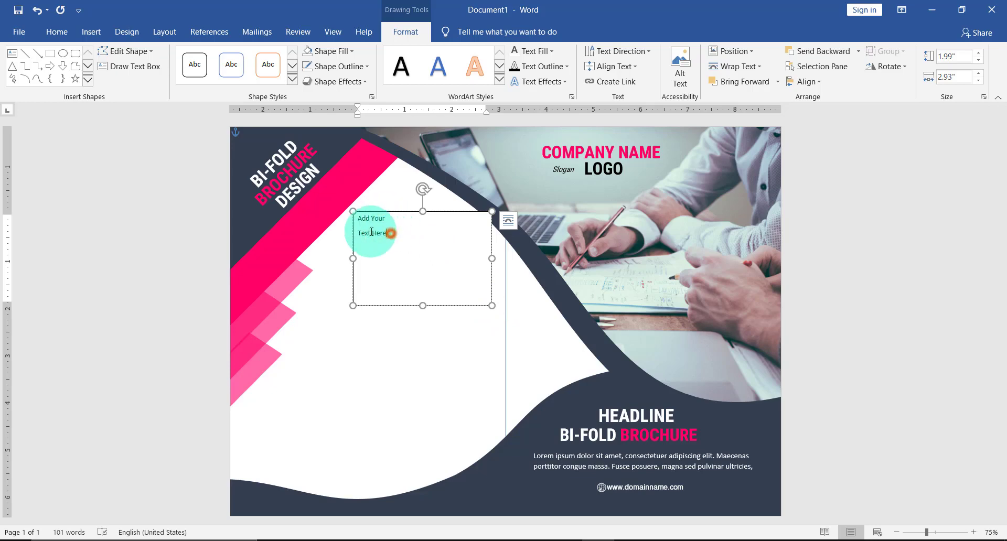
drag(394, 233, 354, 211)
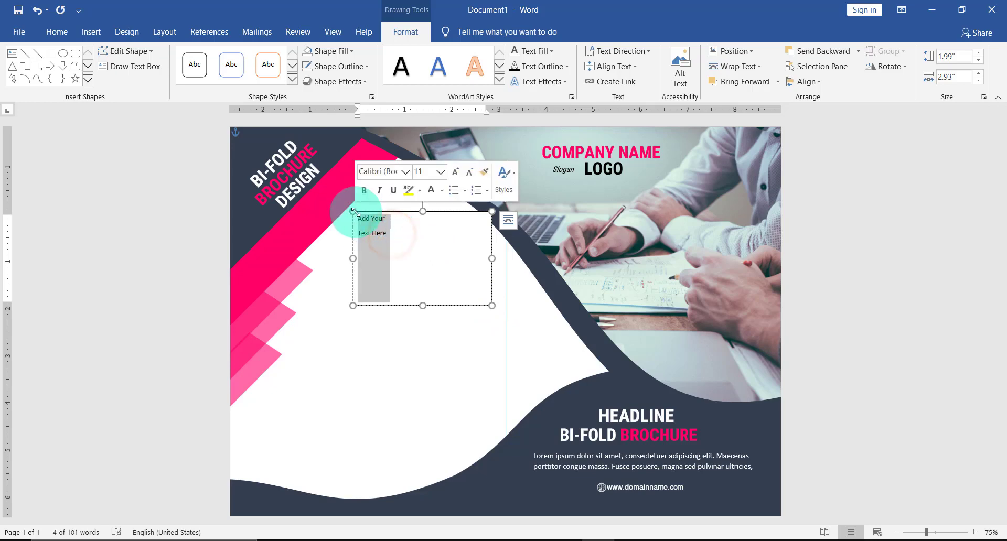
click(406, 171)
click(398, 218)
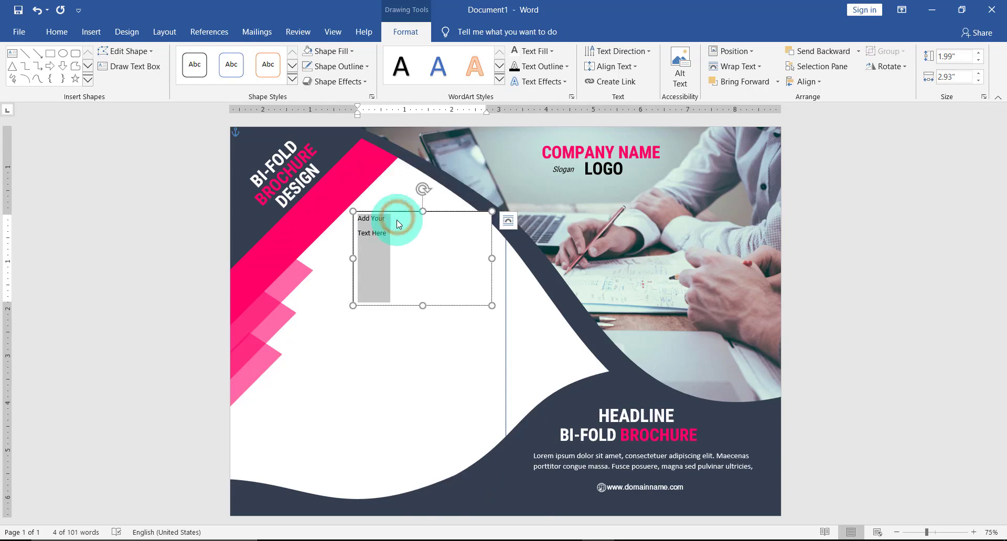
Make the Add Your Text Here heading 22 pt bold and remove the extra spacing between its two lines
click(55, 32)
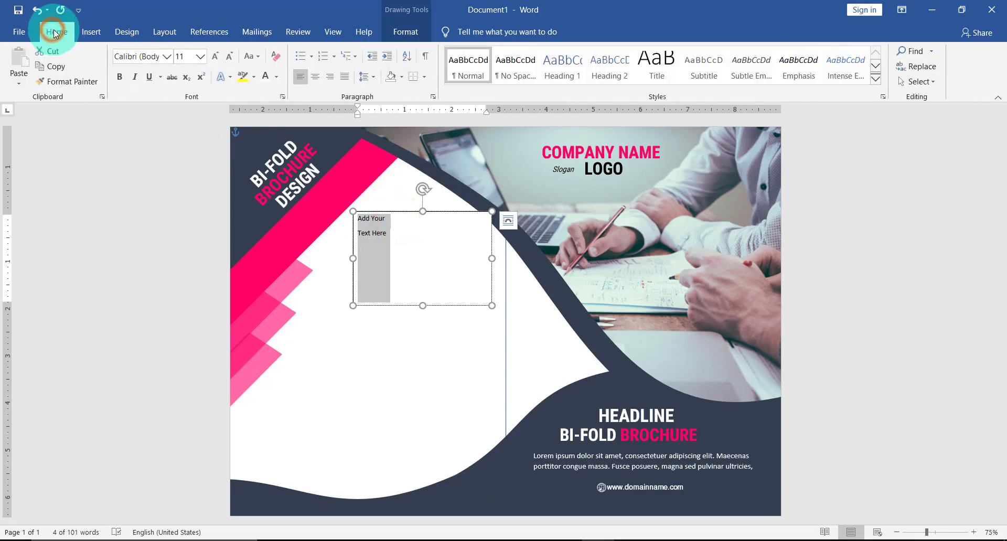
click(199, 56)
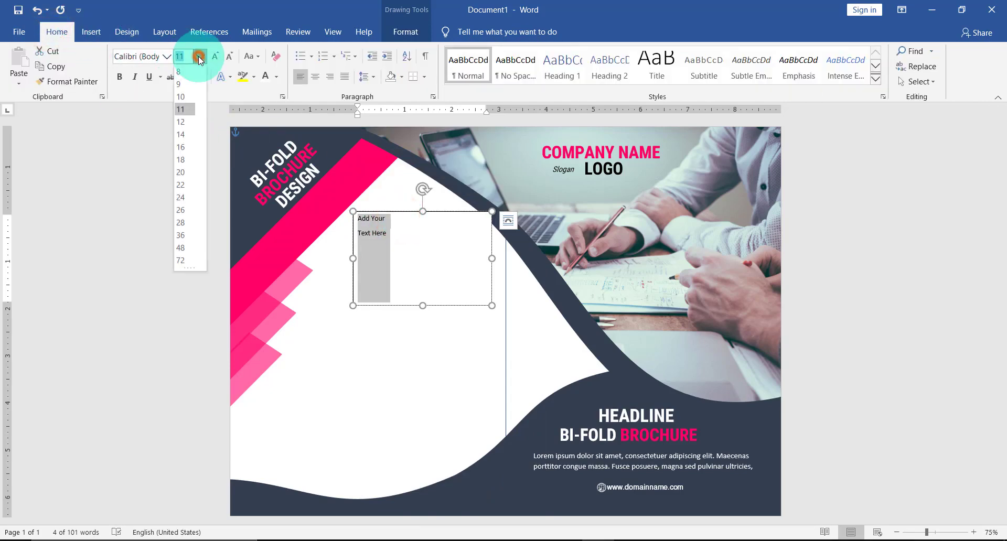
click(184, 185)
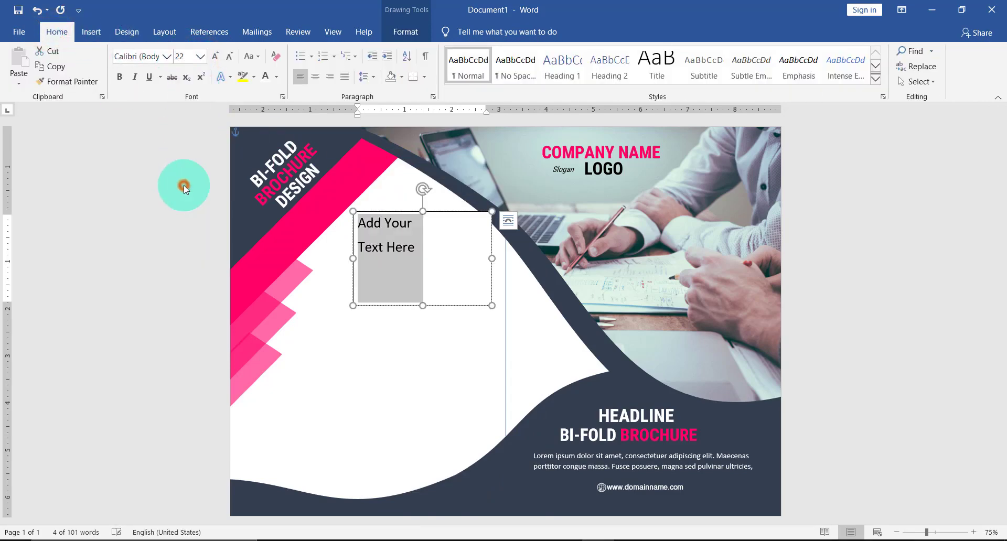
click(369, 80)
click(395, 212)
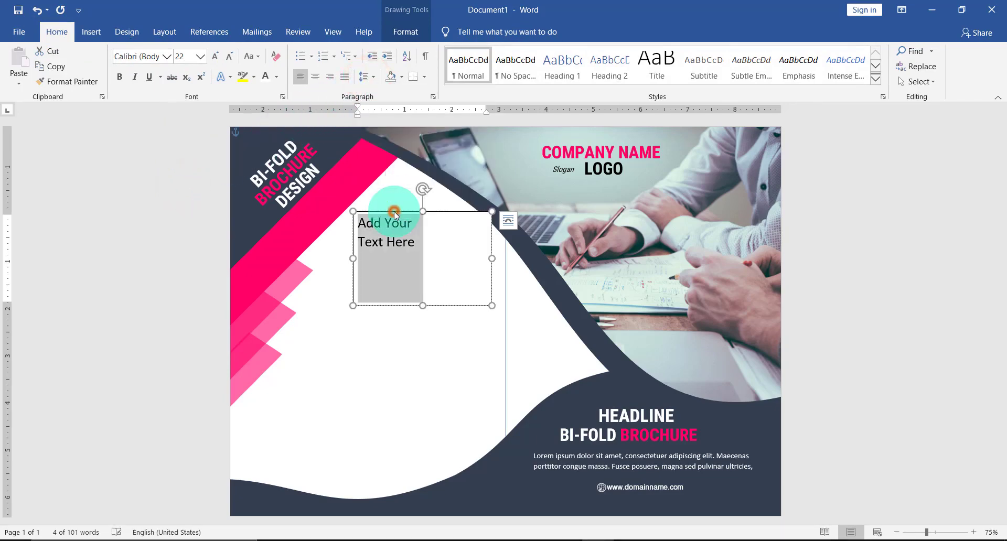
click(119, 77)
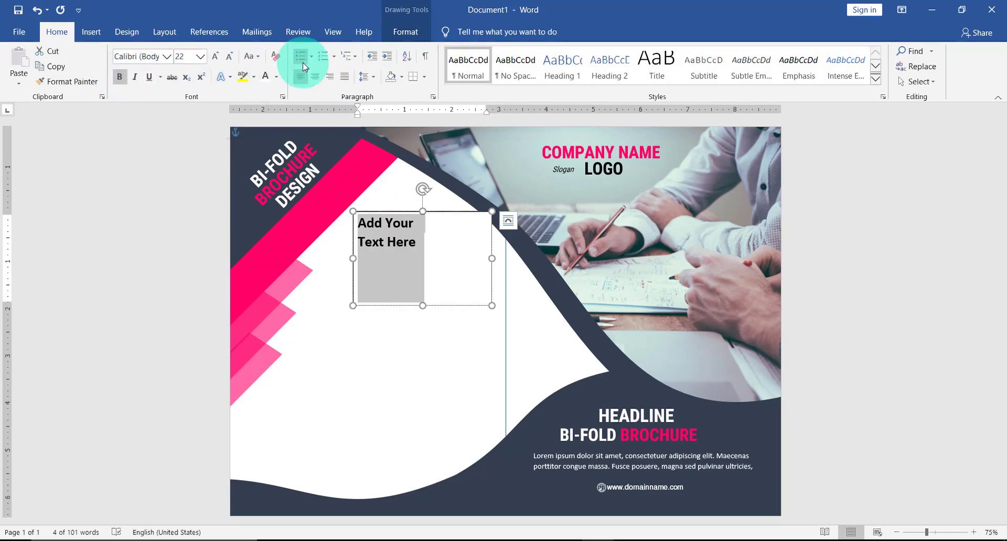
Remove the fill and outline from the Add Your Text Here text box
click(408, 33)
click(336, 50)
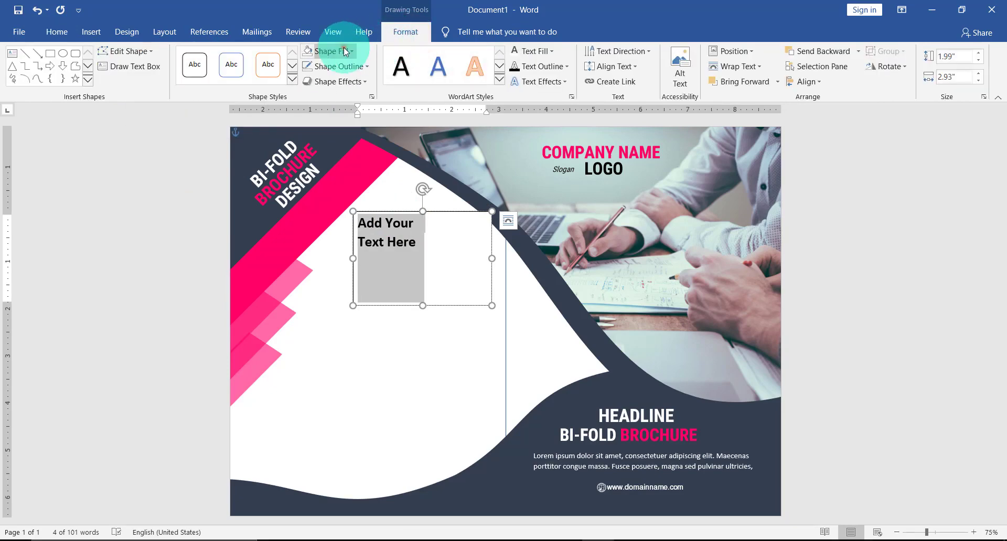
click(308, 183)
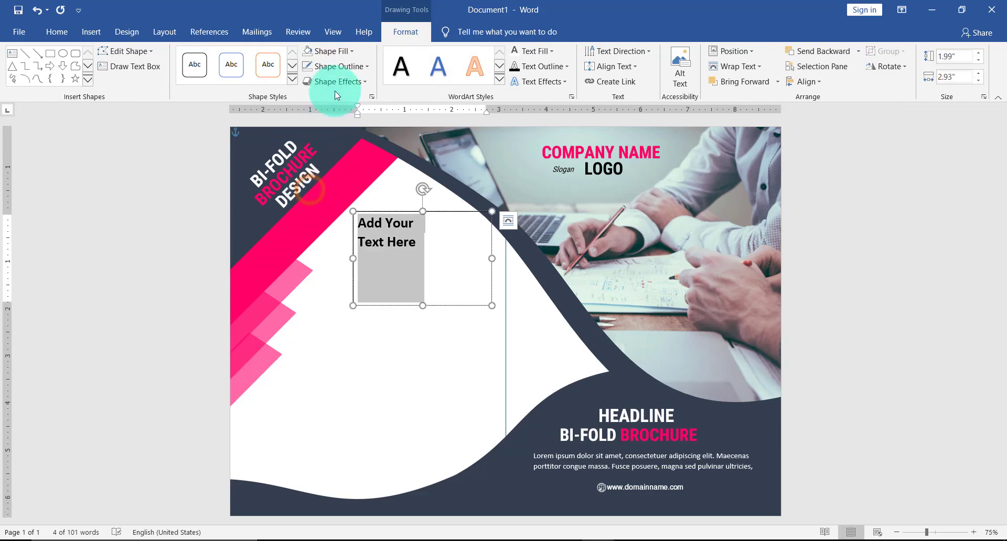
click(339, 66)
click(324, 208)
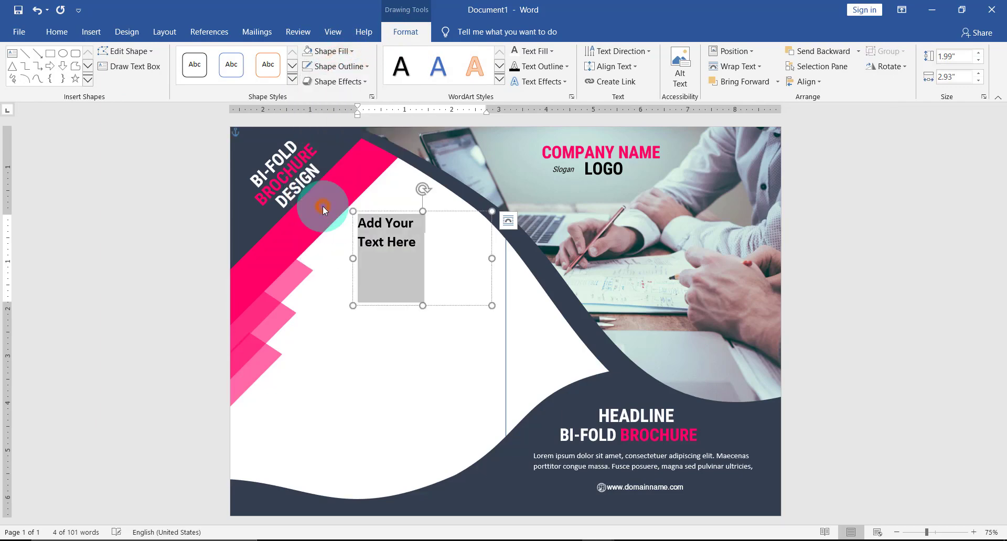
Shrink the Add Your Text Here text box to about 1.58" by 0.87" and move it slightly right and down within the white area
drag(492, 306, 427, 256)
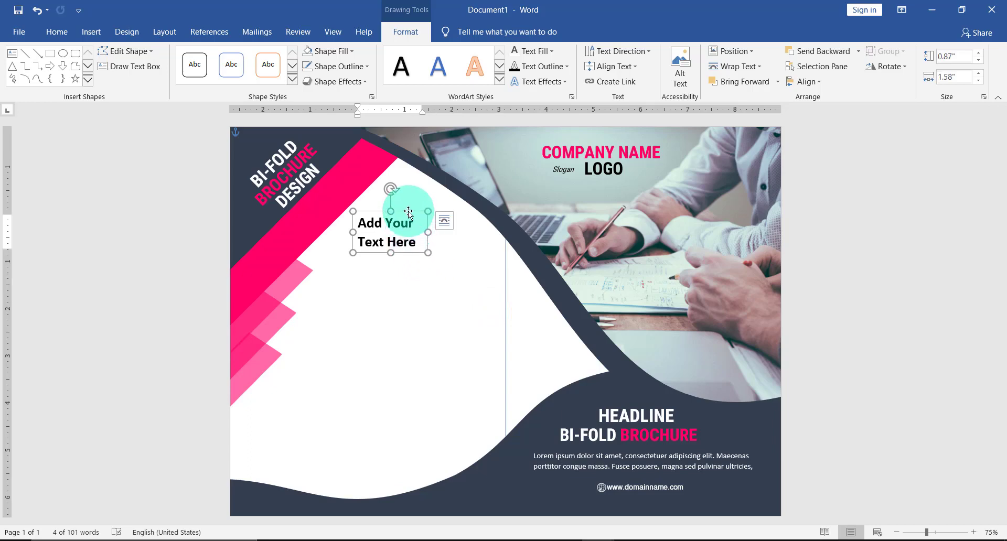
drag(408, 212, 435, 224)
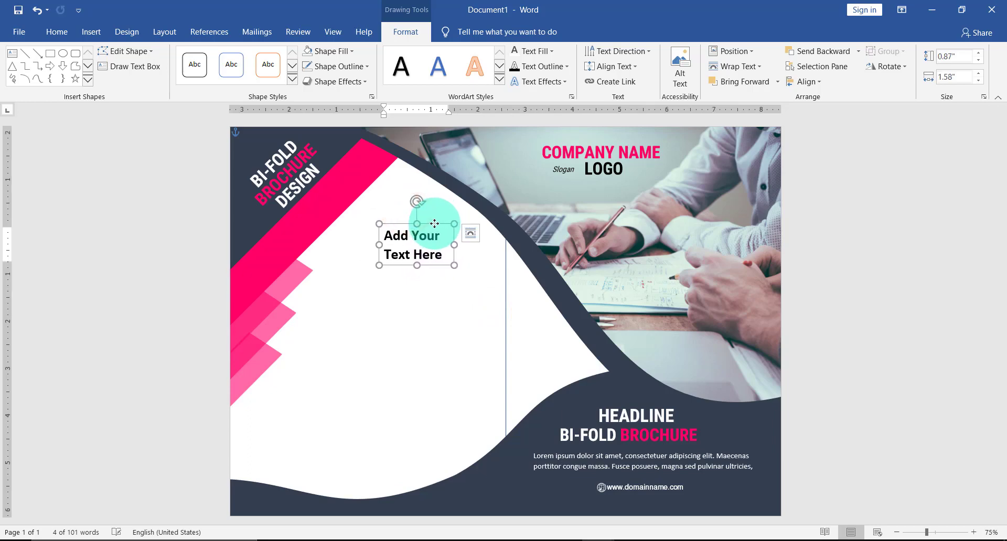
Copy the front-page Lorem ipsum text box into the white back-page area below Add Your Text Here and set its text fill to Automatic
click(545, 465)
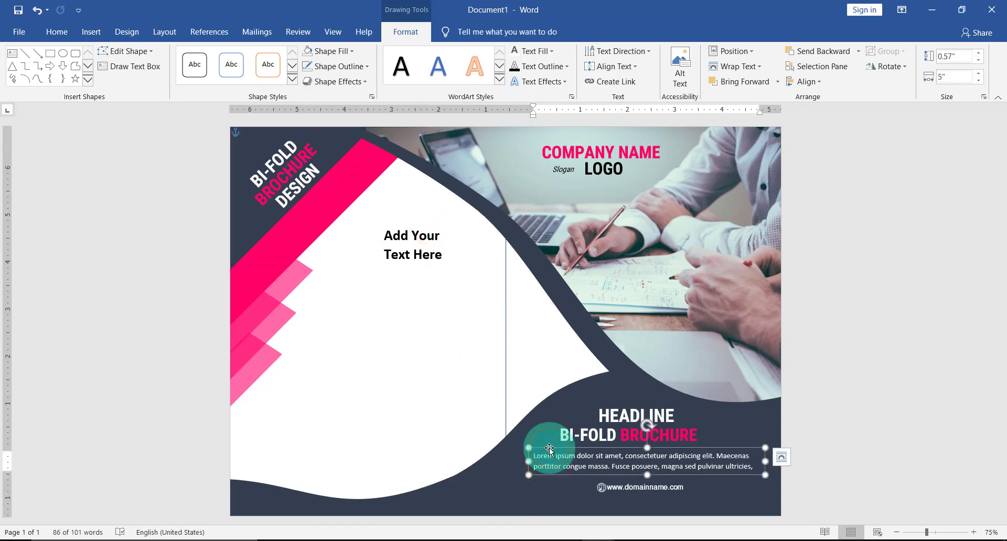
drag(550, 449, 314, 310)
triple_click(309, 294)
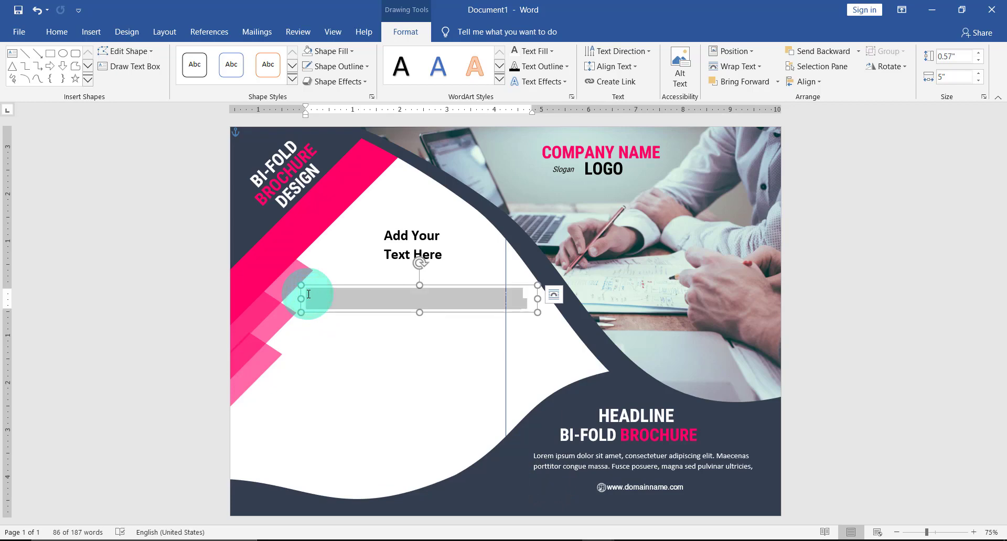
click(537, 51)
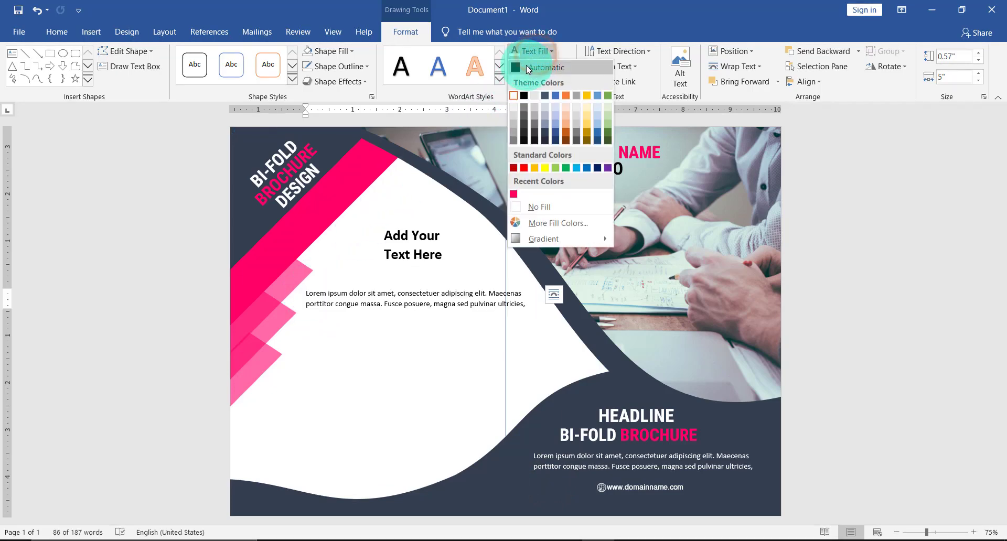
click(528, 65)
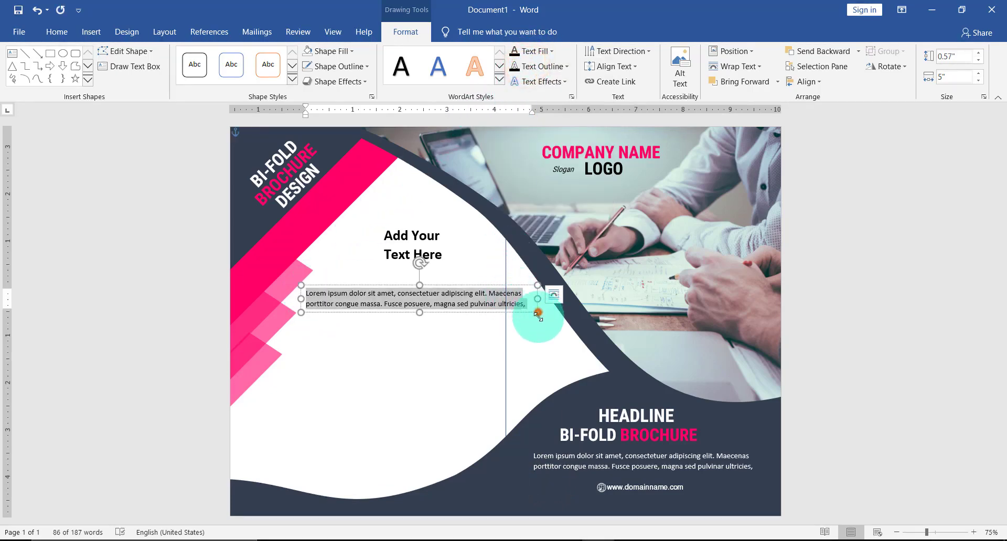
Resize the copied Lorem ipsum text box to about 3.96" by 1.06" and move it directly under the Add Your Text Here heading
drag(538, 313, 488, 336)
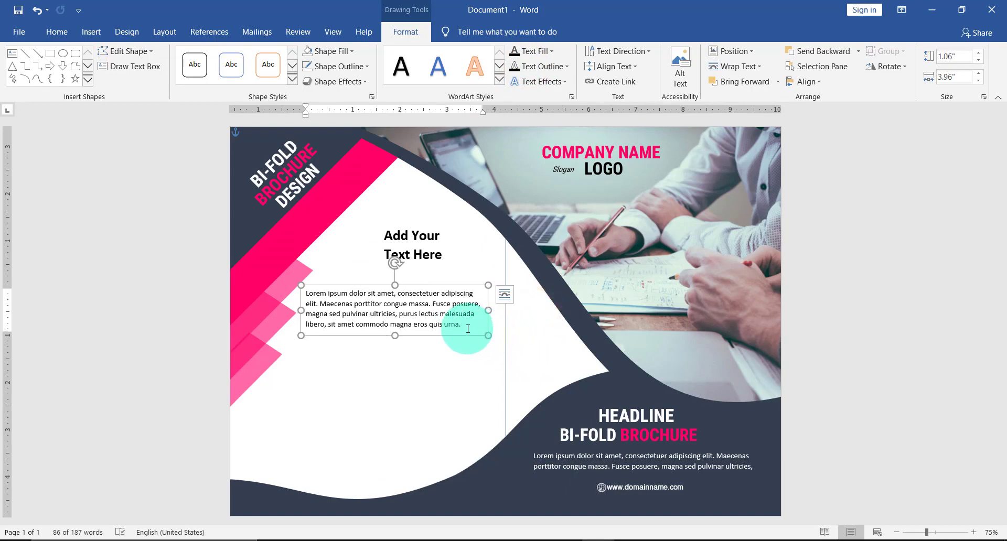
drag(455, 285, 447, 261)
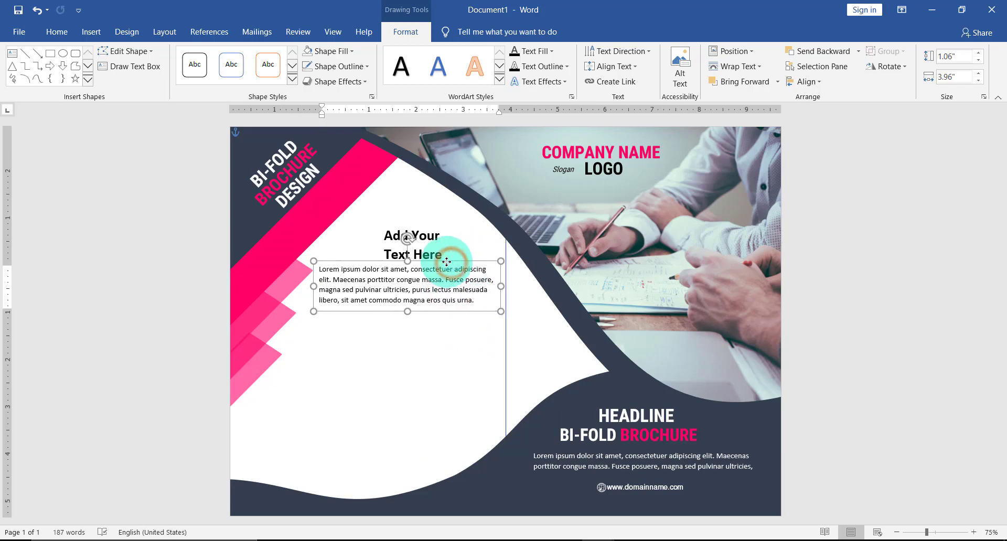
click(615, 488)
click(619, 476)
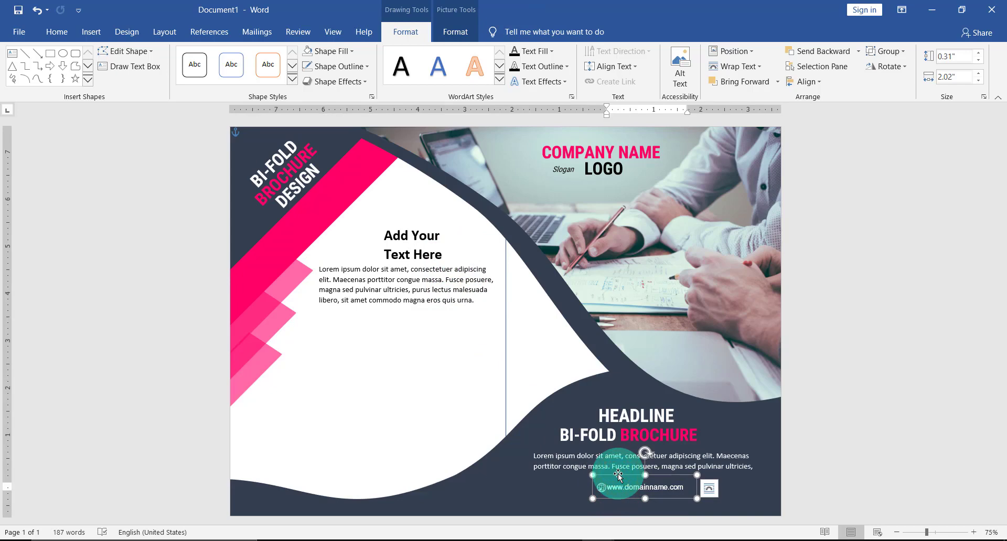
drag(607, 499, 374, 330)
click(403, 319)
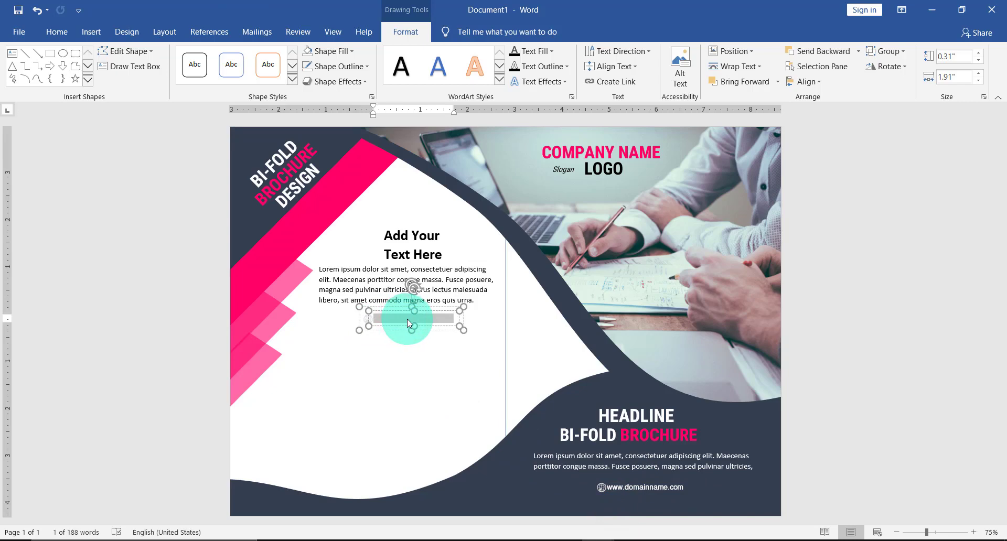
click(547, 52)
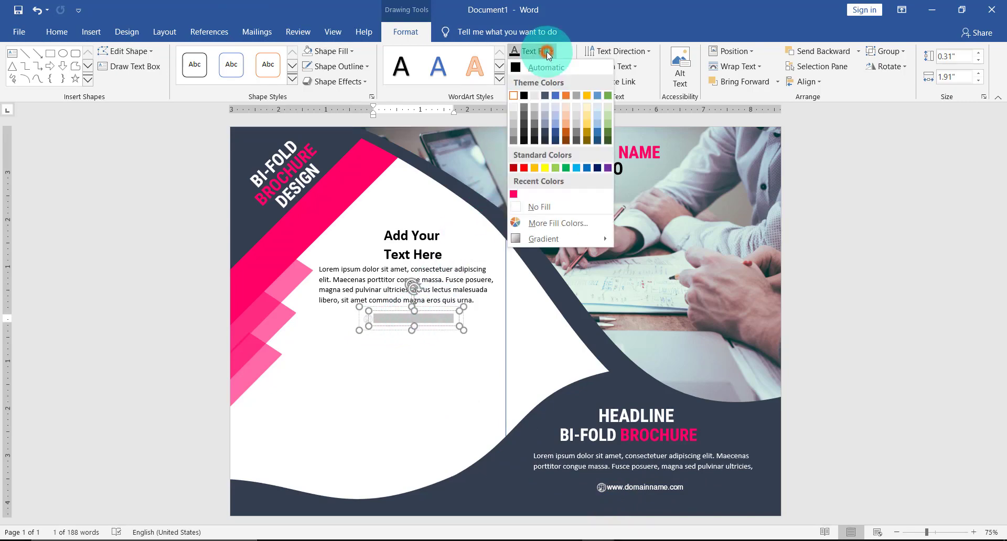
click(530, 67)
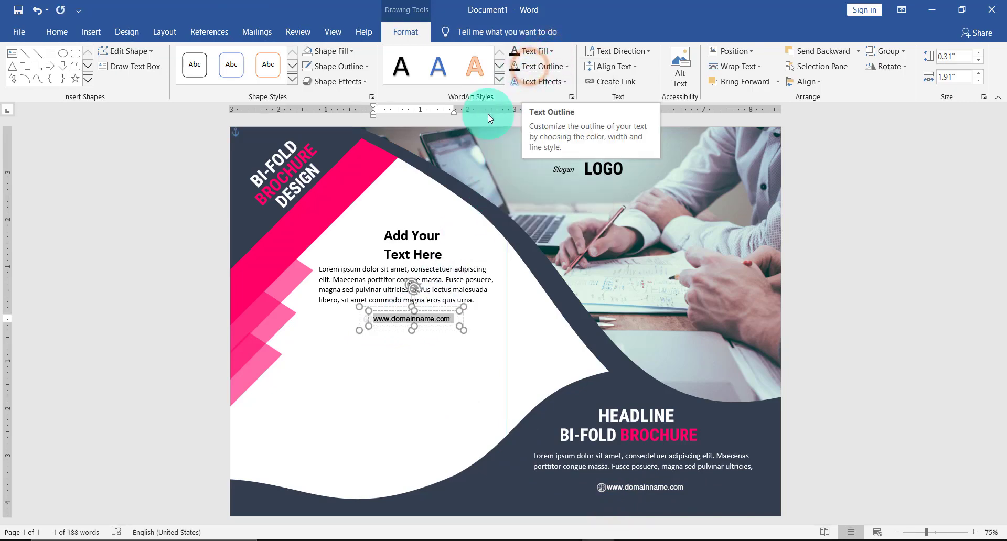
Recolor the globe icon beside the back-page web address with a black variation
click(361, 319)
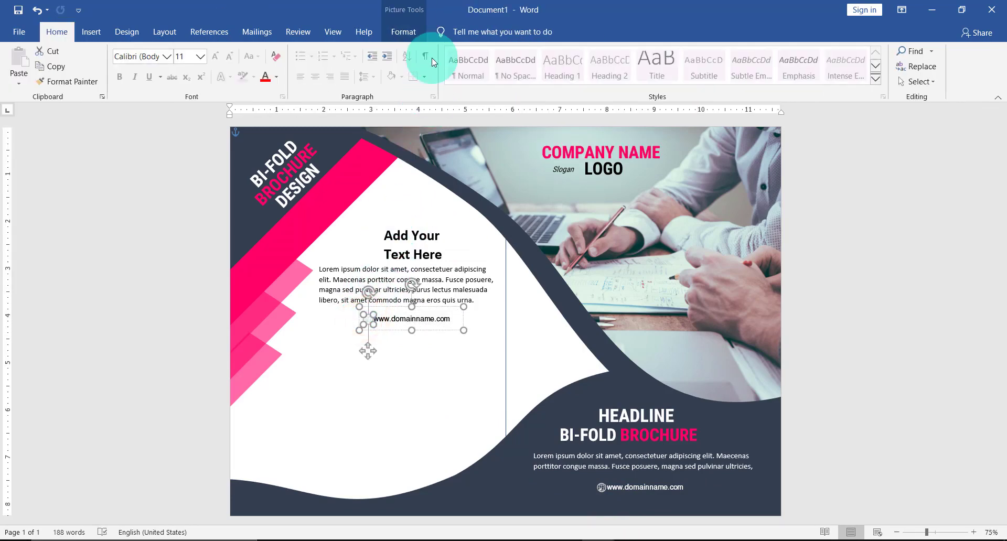
click(413, 33)
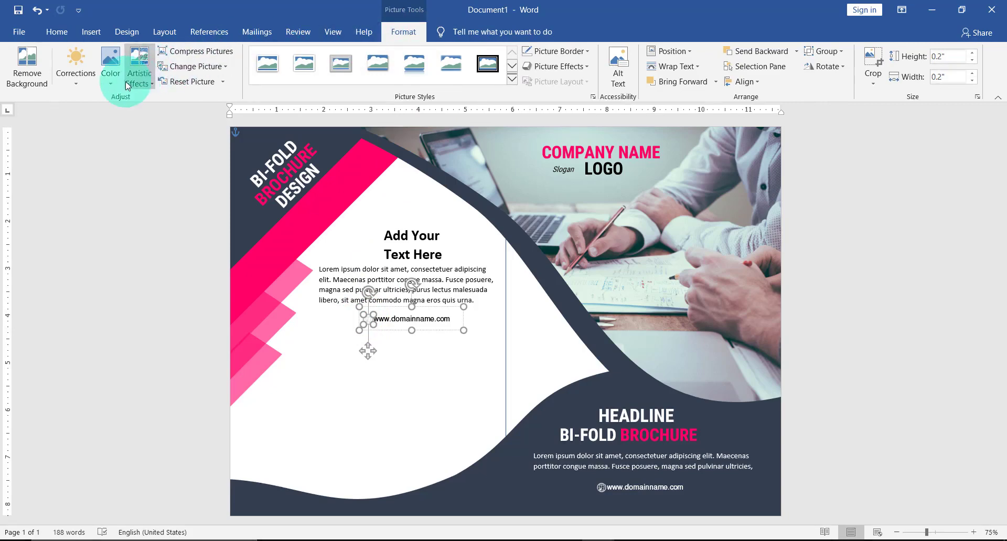
click(111, 79)
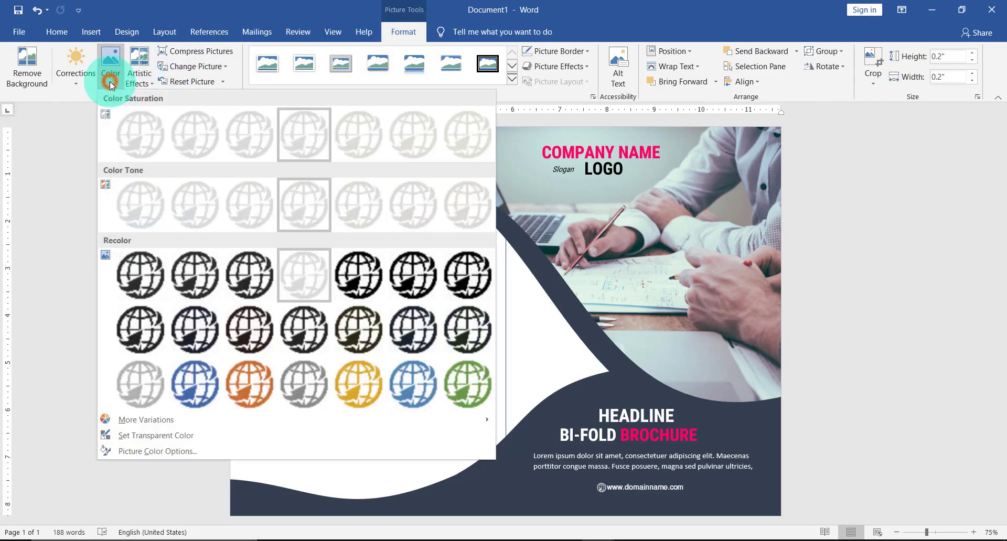
click(466, 276)
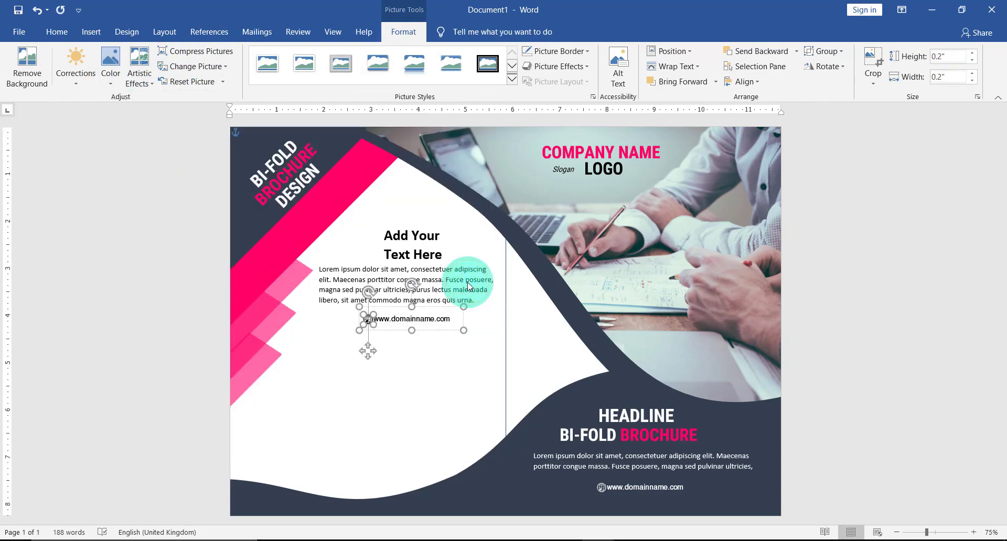
Nudge the back-page web address group slightly up and shift the Add Your Text Here heading slightly left above the paragraph
drag(436, 306, 436, 305)
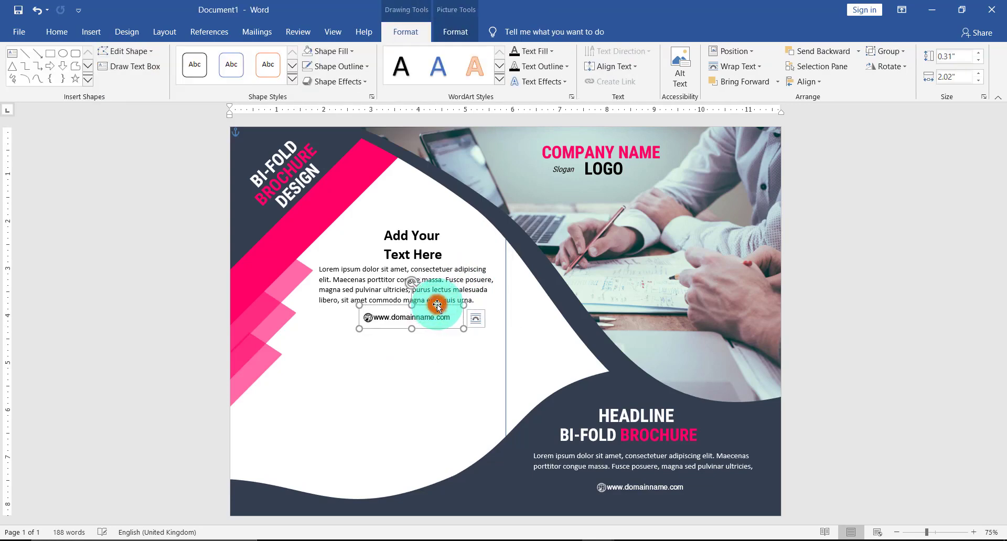
click(427, 238)
drag(425, 225, 414, 225)
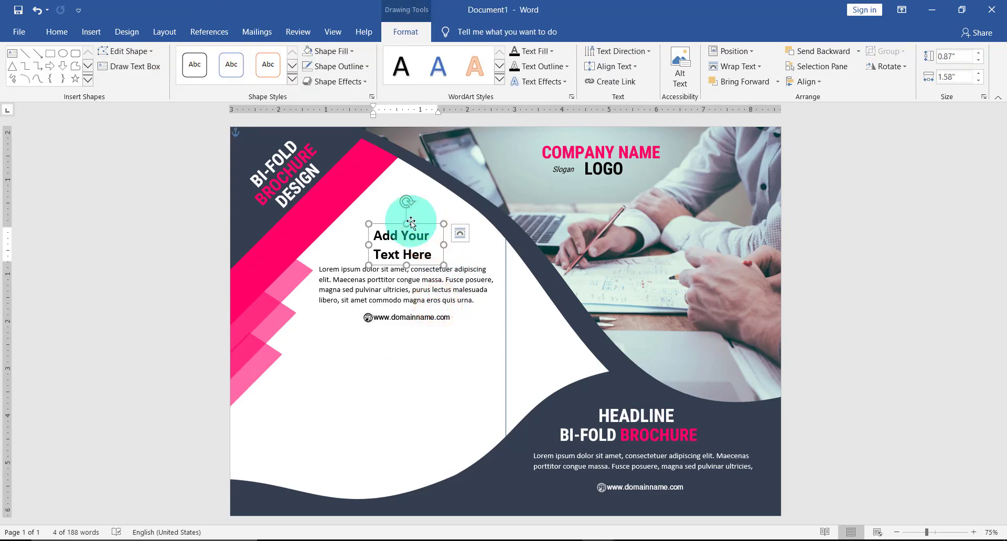
Draw a text box about 3.91" by 1.88" below the back-page web address and enter Contact us
click(142, 66)
drag(344, 327, 530, 415)
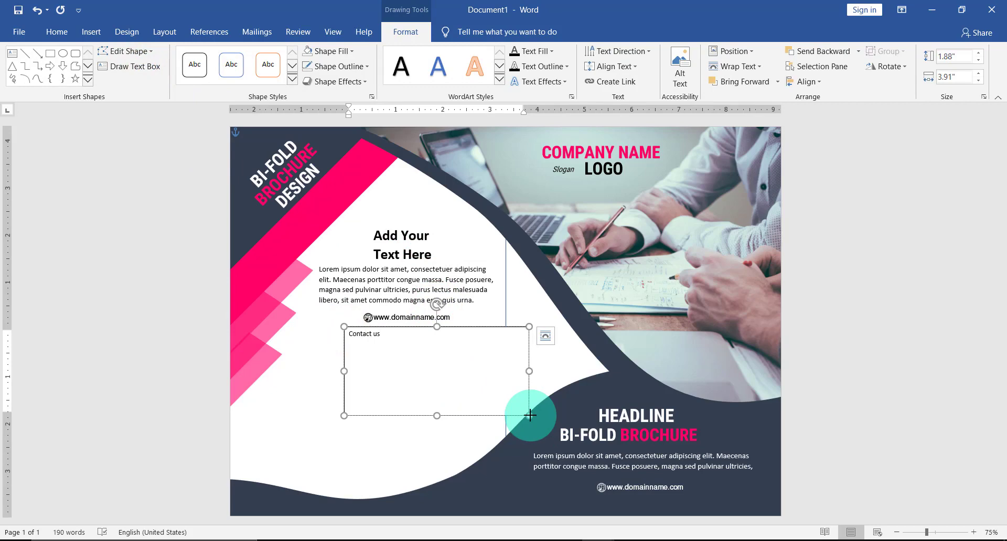
text(Contact us)
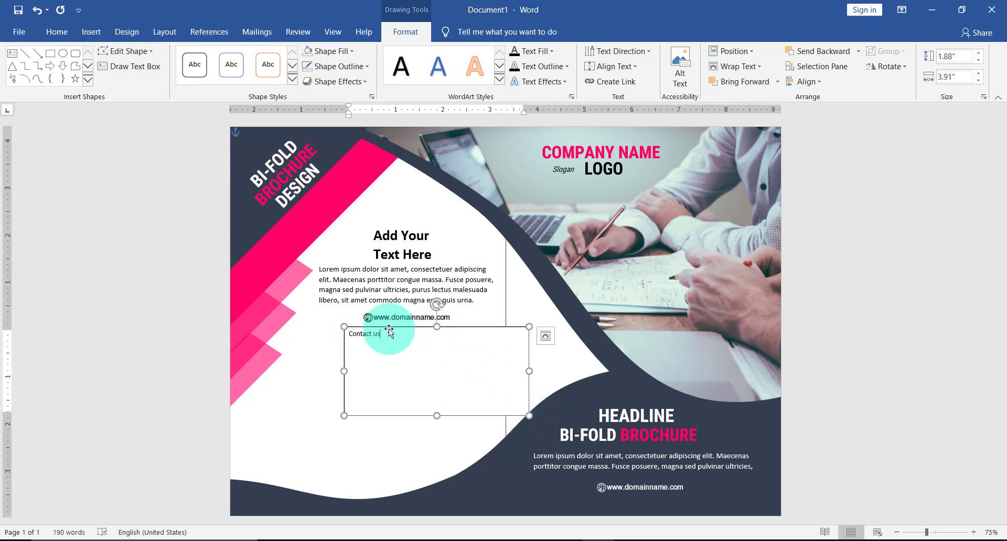
Format the Contact us text as bold Roboto Condensed at 20 pt
drag(383, 334, 350, 332)
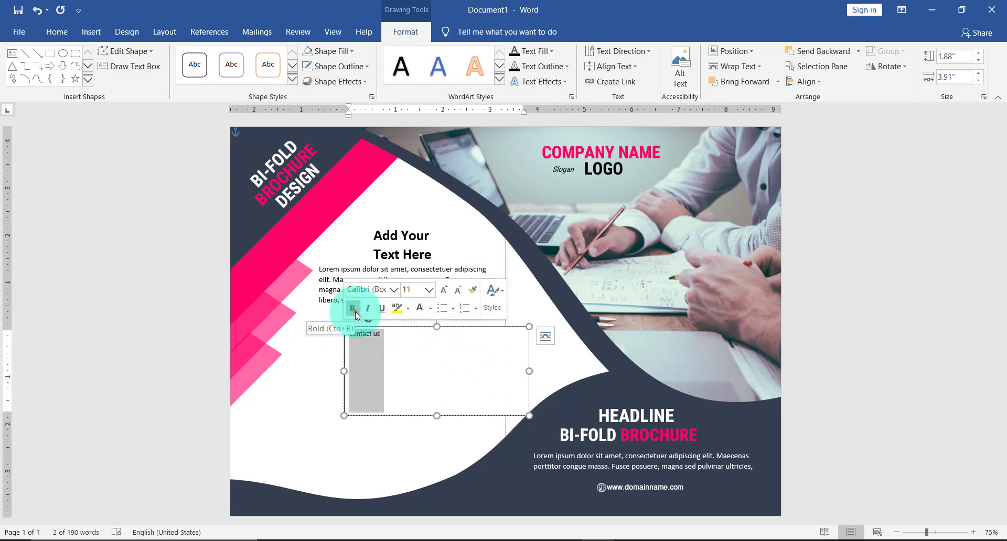
click(352, 308)
click(394, 290)
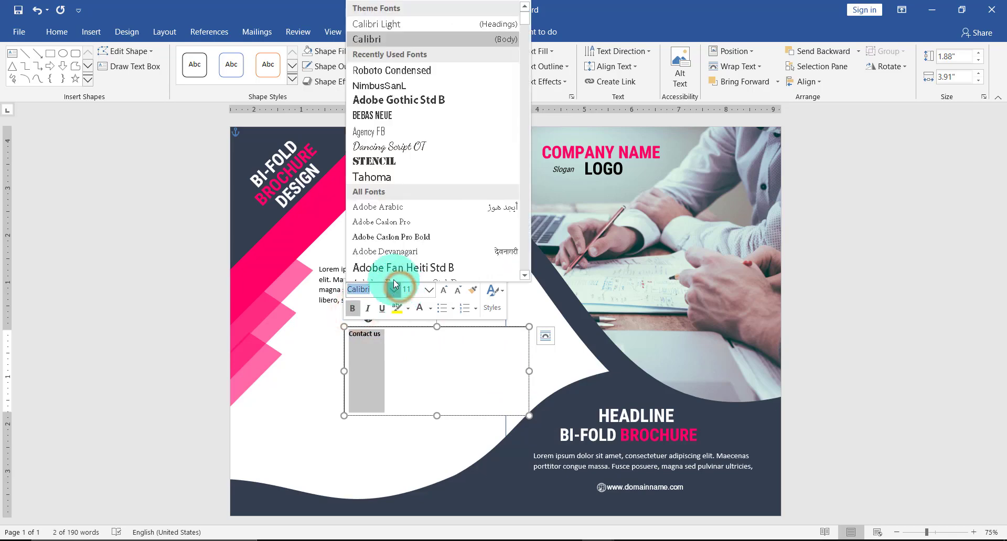
click(421, 71)
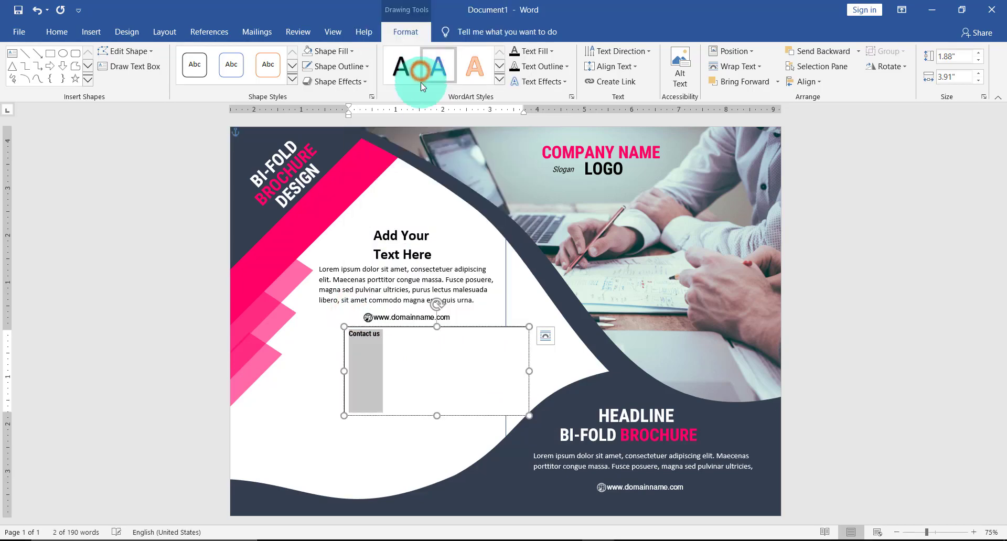
click(60, 33)
click(201, 57)
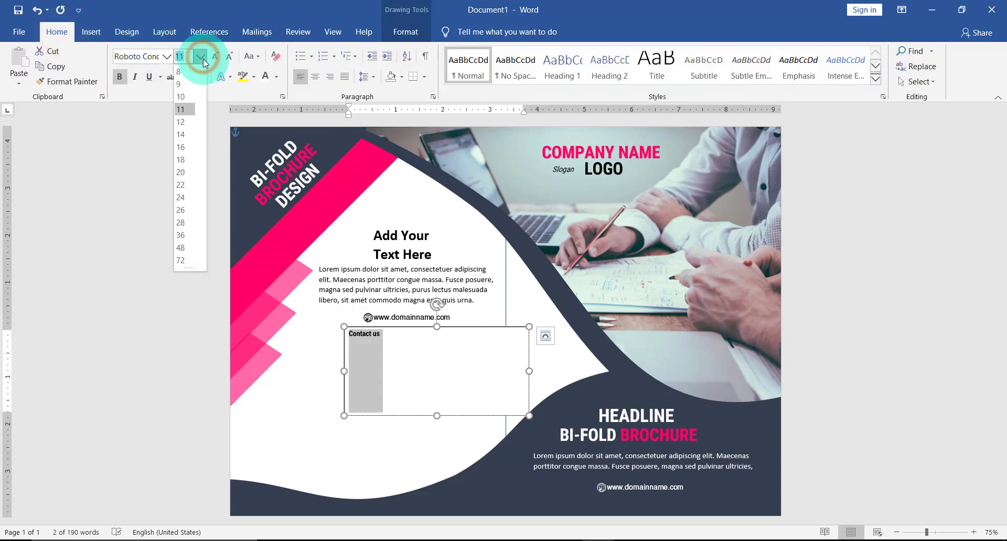
click(183, 173)
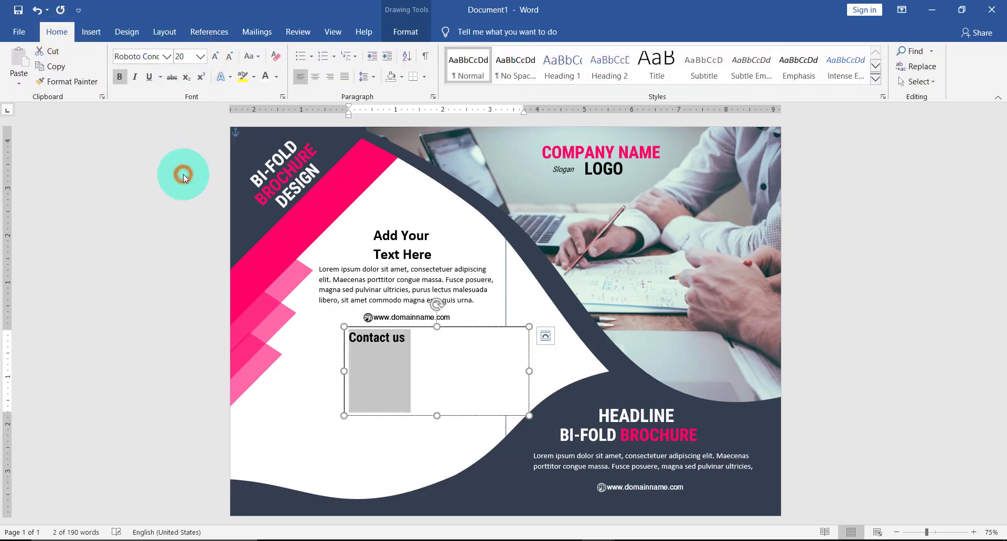
Remove the Contact us box's fill and outline, then shrink it to about 1.42" by 0.46" and place it below the web address
click(405, 34)
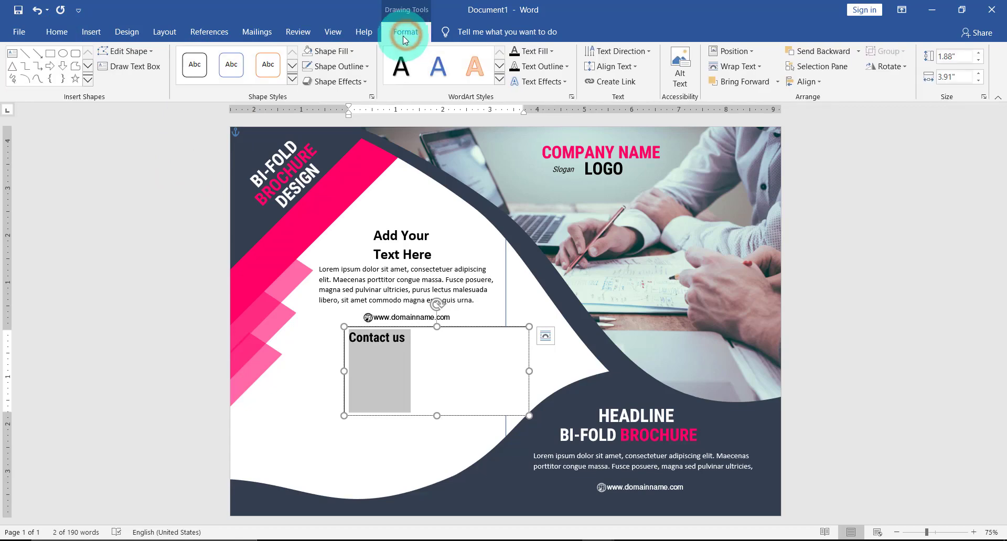
click(331, 51)
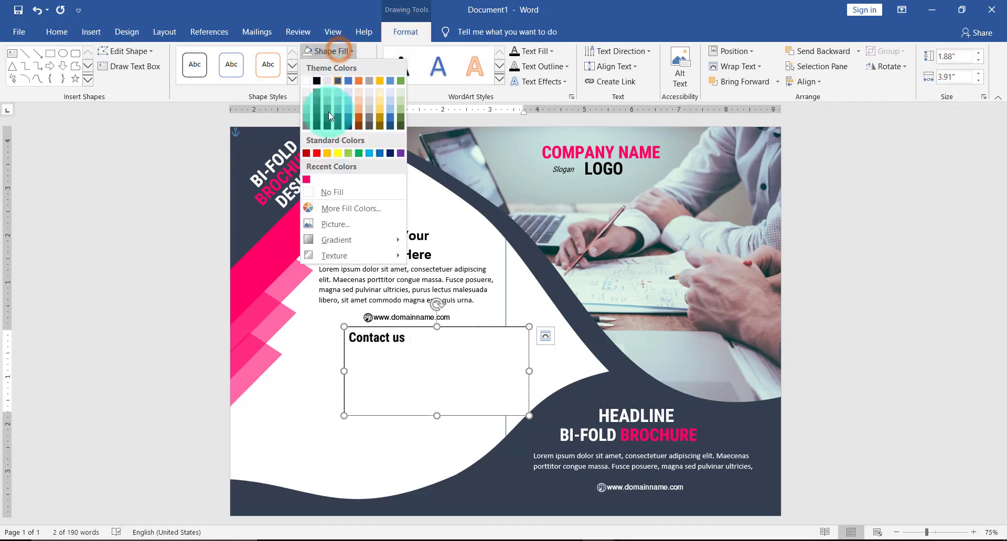
click(341, 197)
click(339, 66)
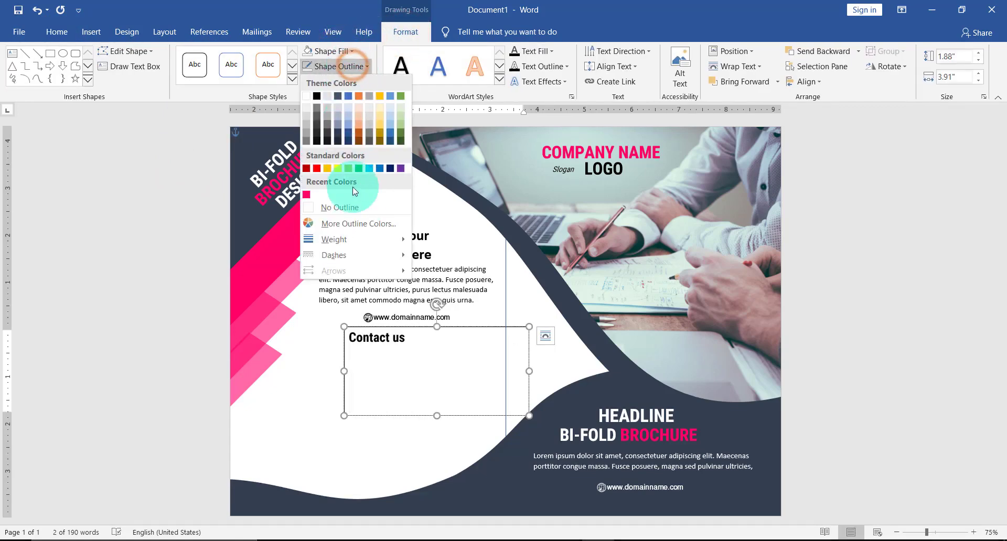
click(360, 206)
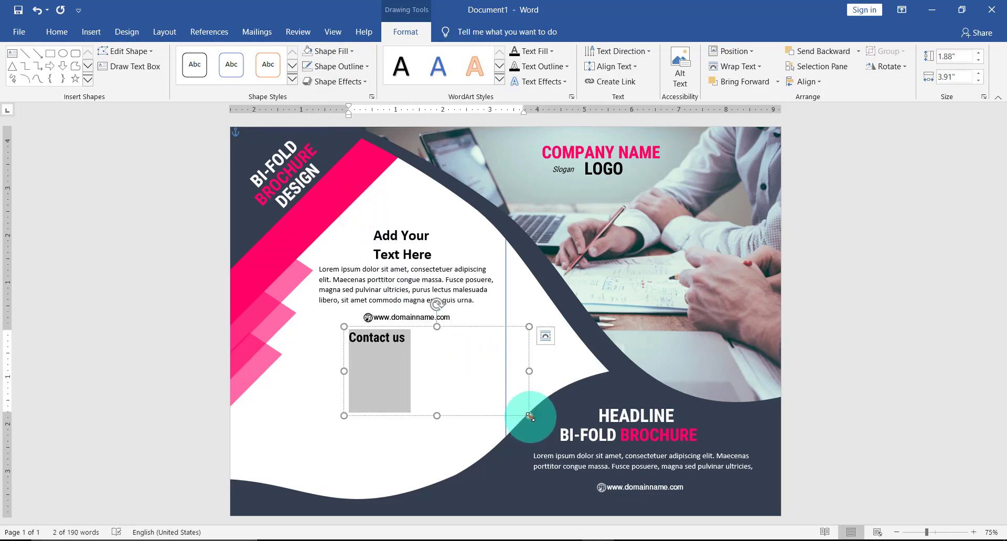
drag(529, 416, 408, 328)
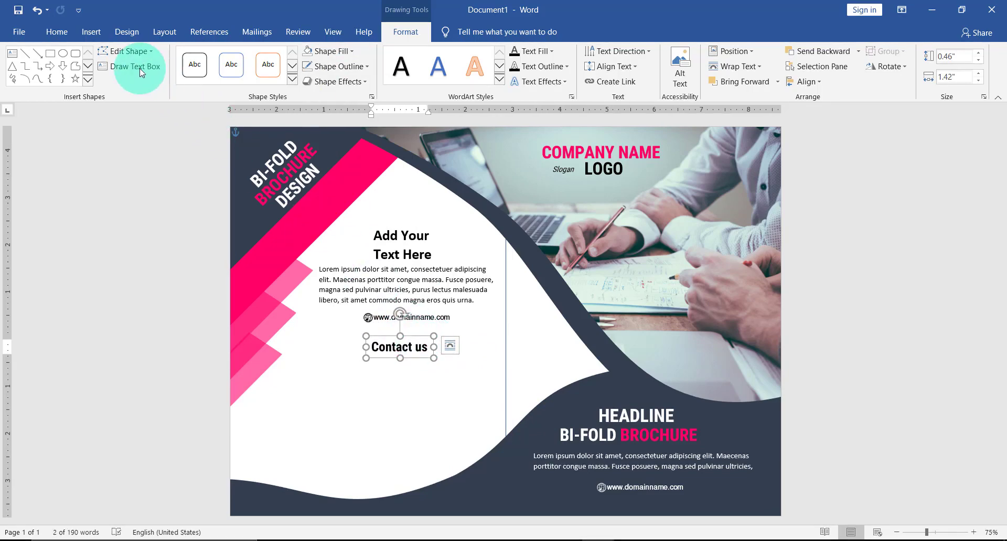
Insert the icon phone-symbol-of-an-auricular-inside-a-circle.svg from the Bi-fold brochure folder and position it at the page's middle center with text wrapping
click(93, 33)
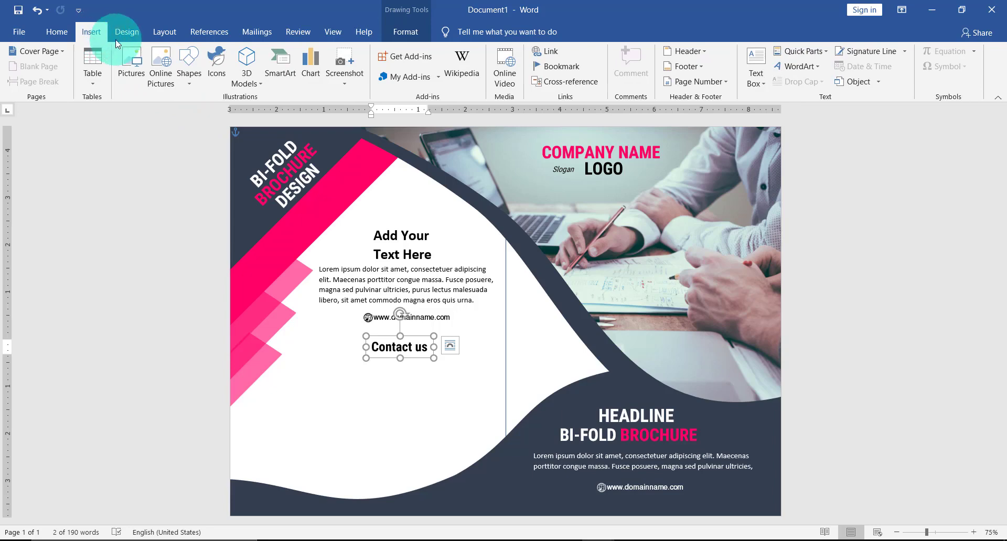
click(218, 63)
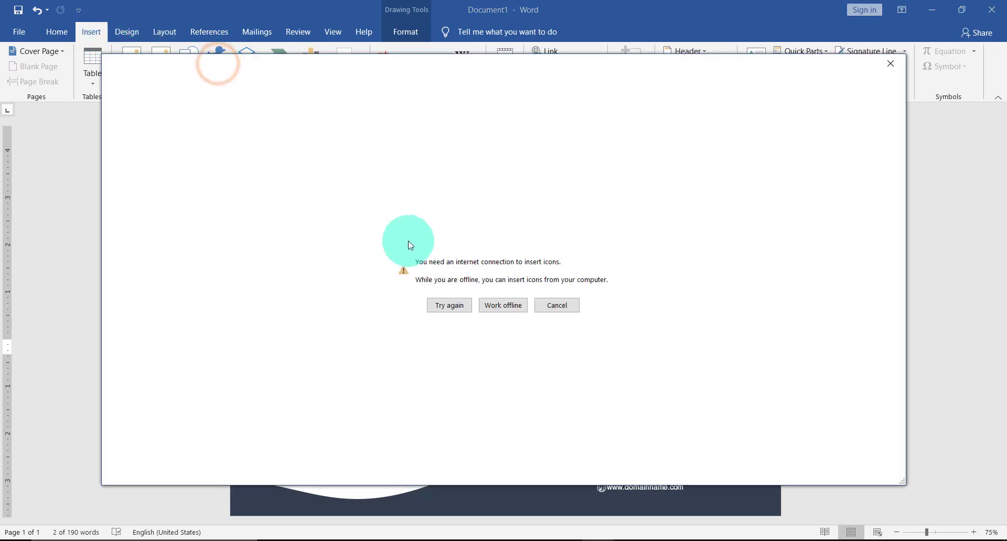
click(498, 307)
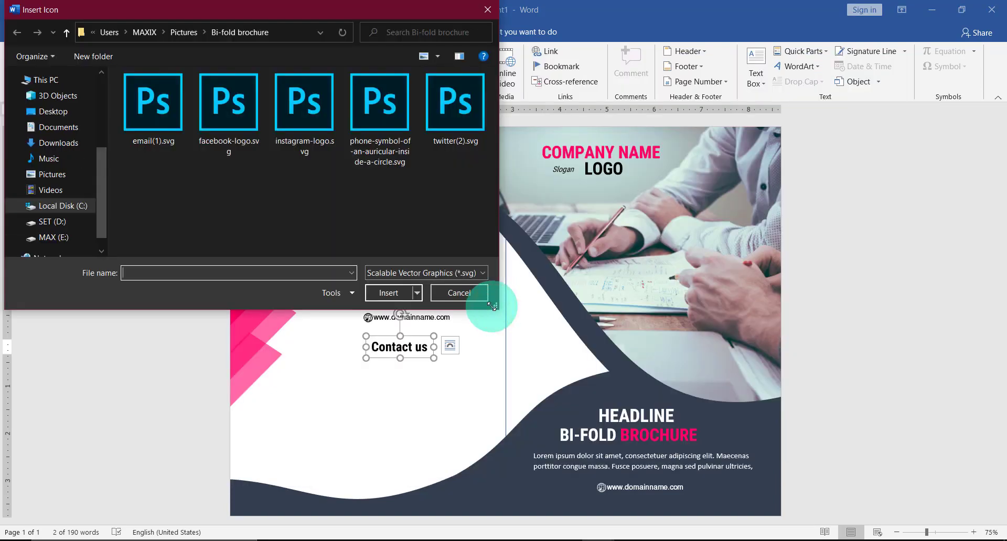
click(384, 125)
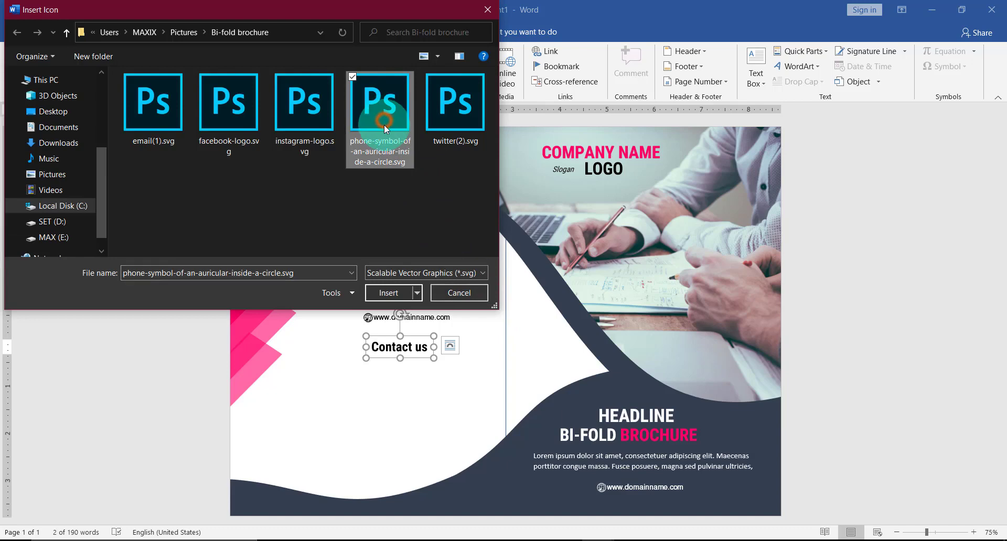
click(391, 294)
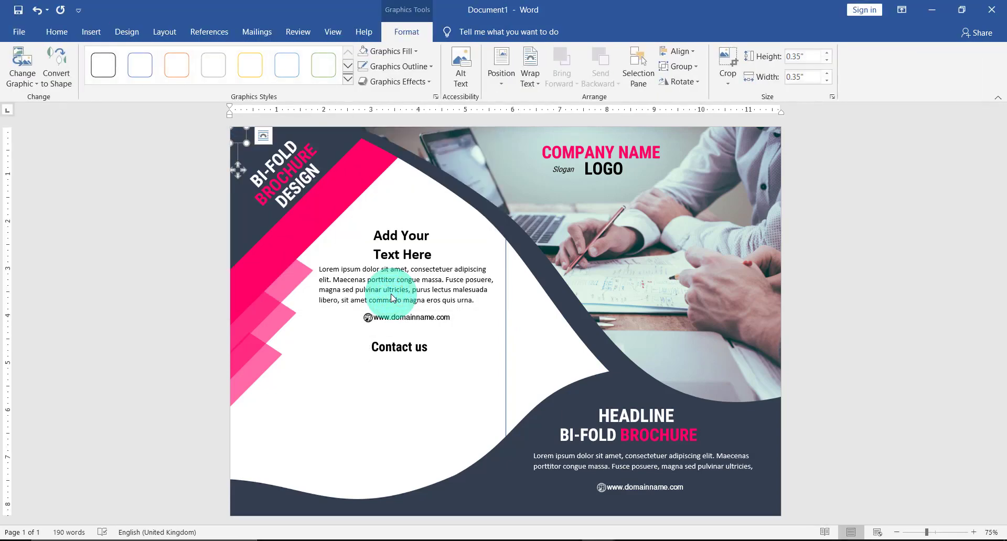
click(501, 84)
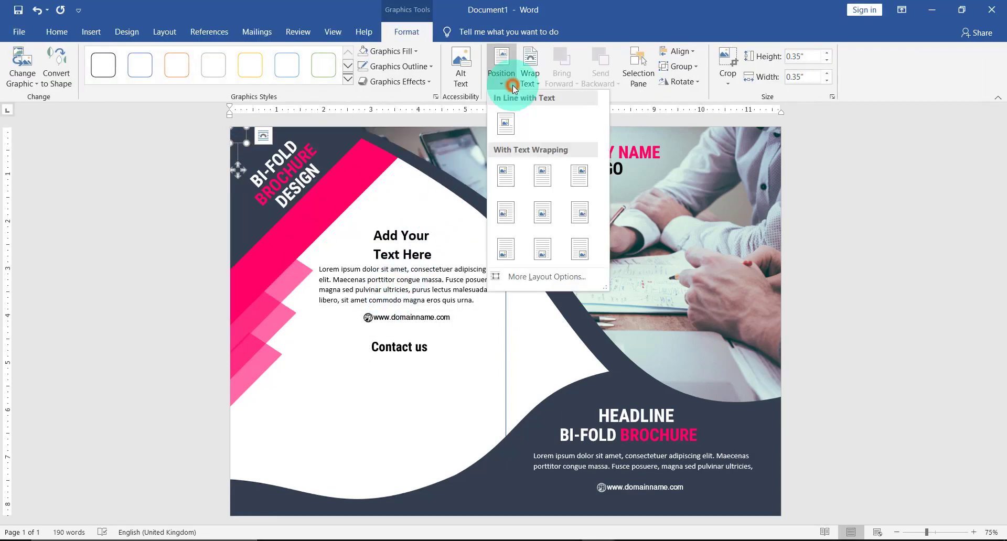
click(537, 212)
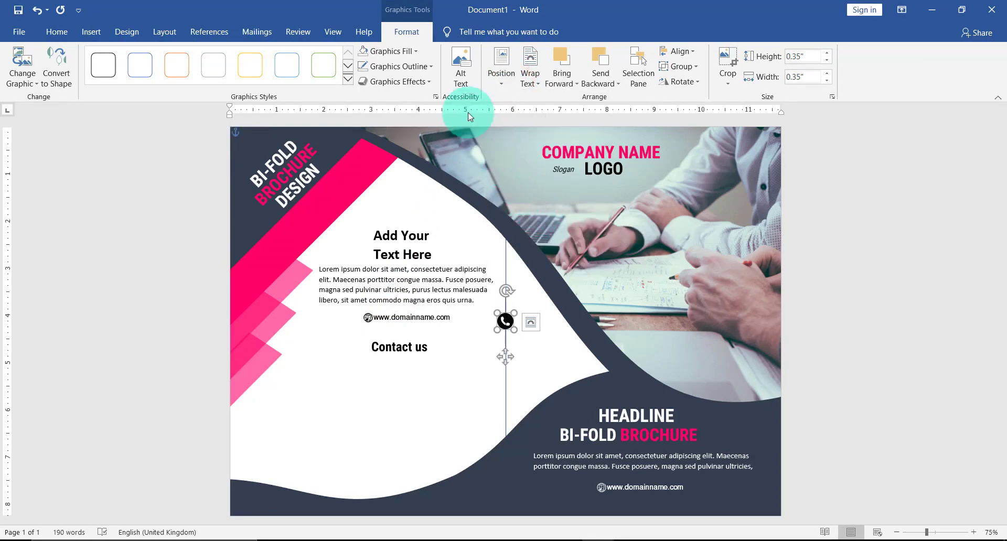
Fill the phone icon with the brochure's pink and place it just below the Contact us heading
click(410, 51)
click(362, 180)
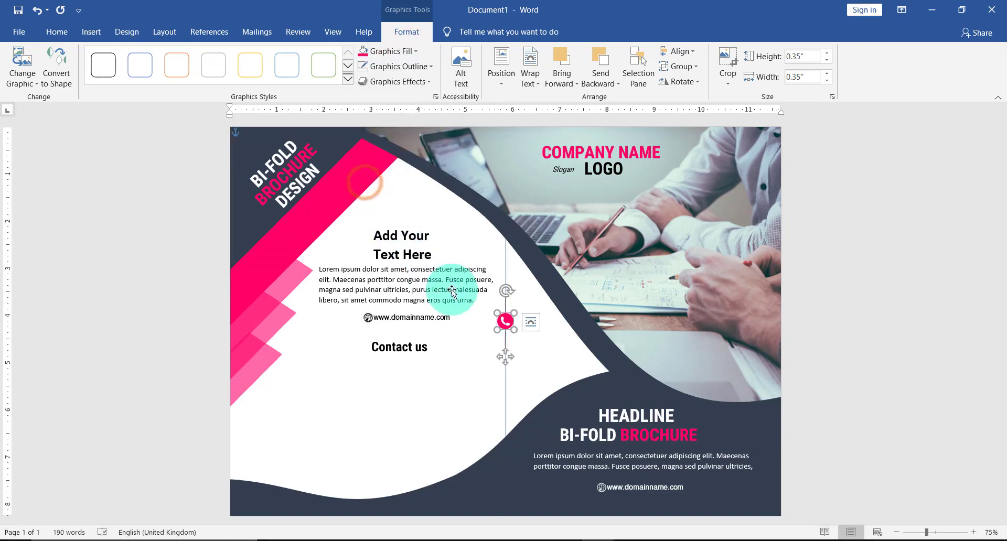
click(496, 325)
drag(496, 325, 388, 369)
Draw a text box about 3.11" by 0.92" below the phone icon and enter two phone numbers on separate lines
click(91, 32)
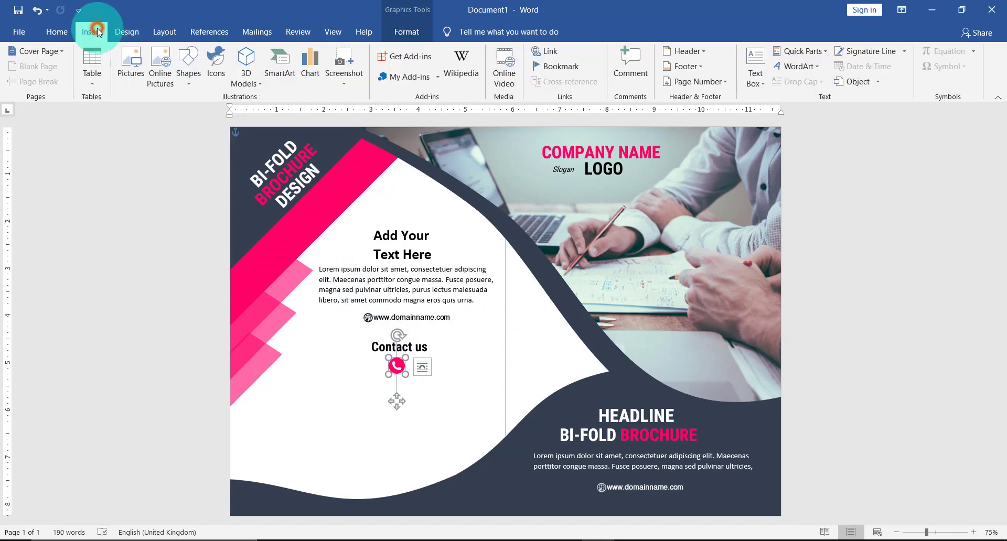
click(761, 80)
click(723, 430)
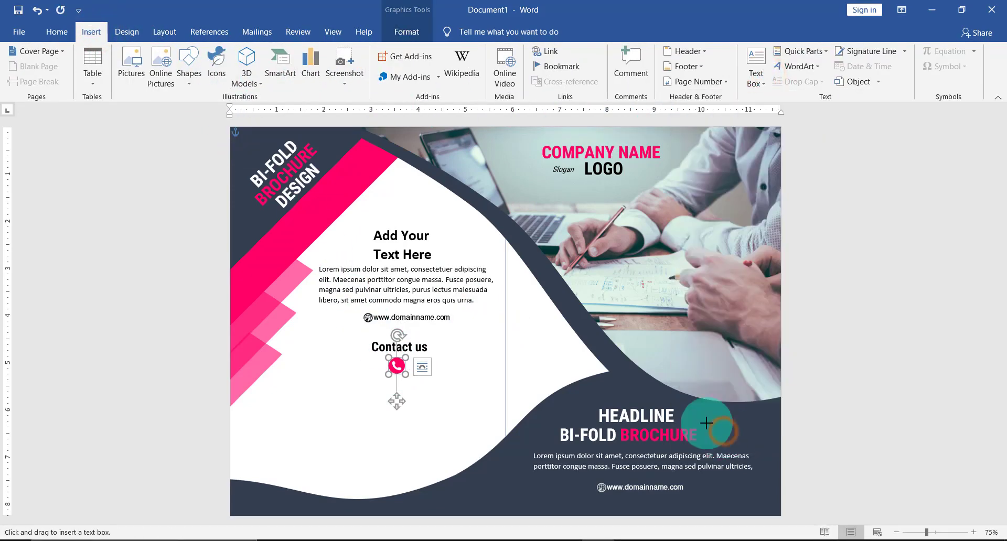
drag(325, 373, 473, 417)
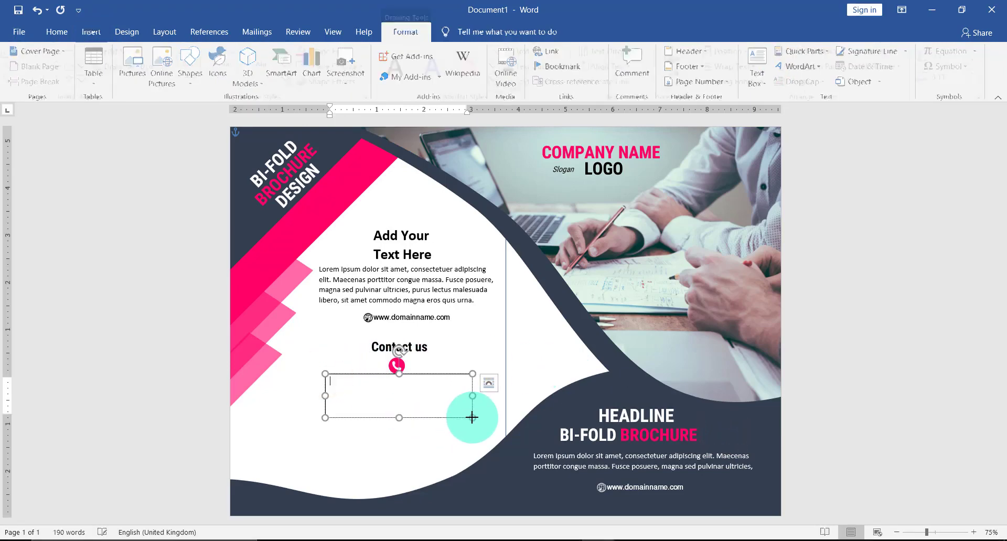
text(+000 123)
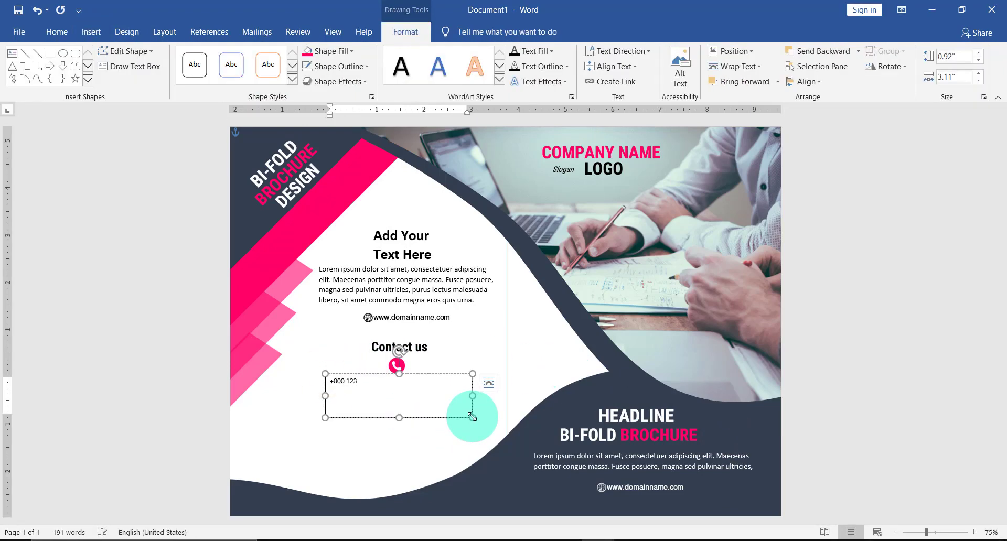
text( 456 789 )
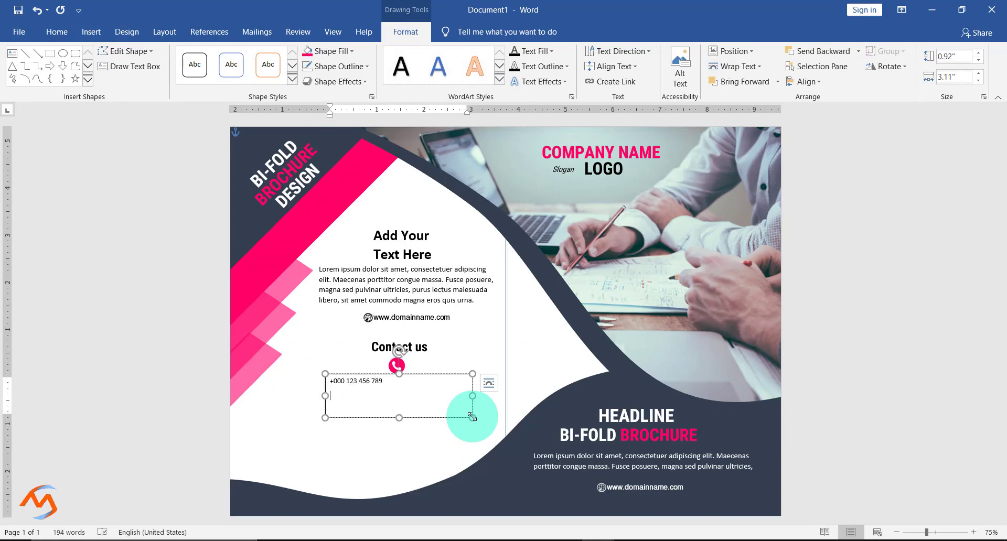
text(+000)
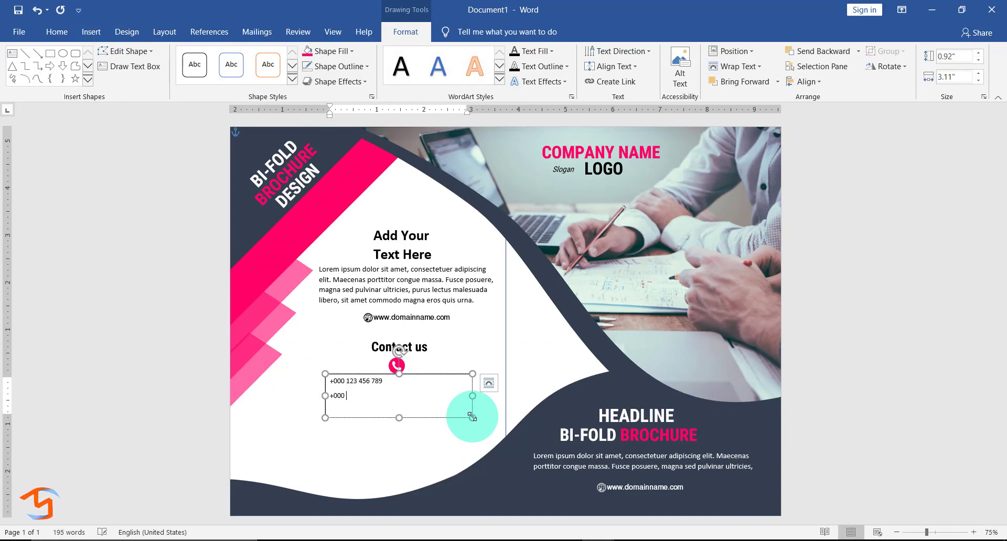
text( 987 654)
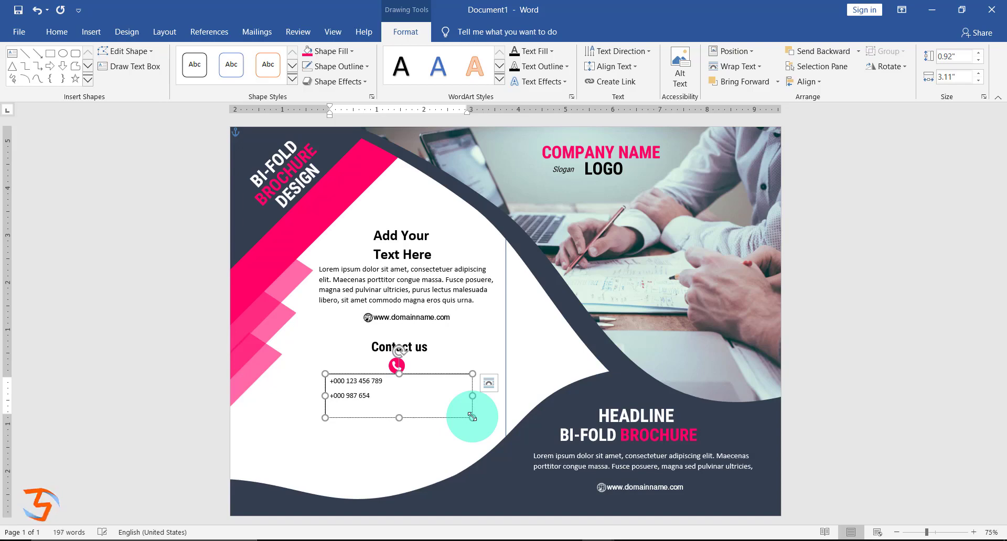
text( 321)
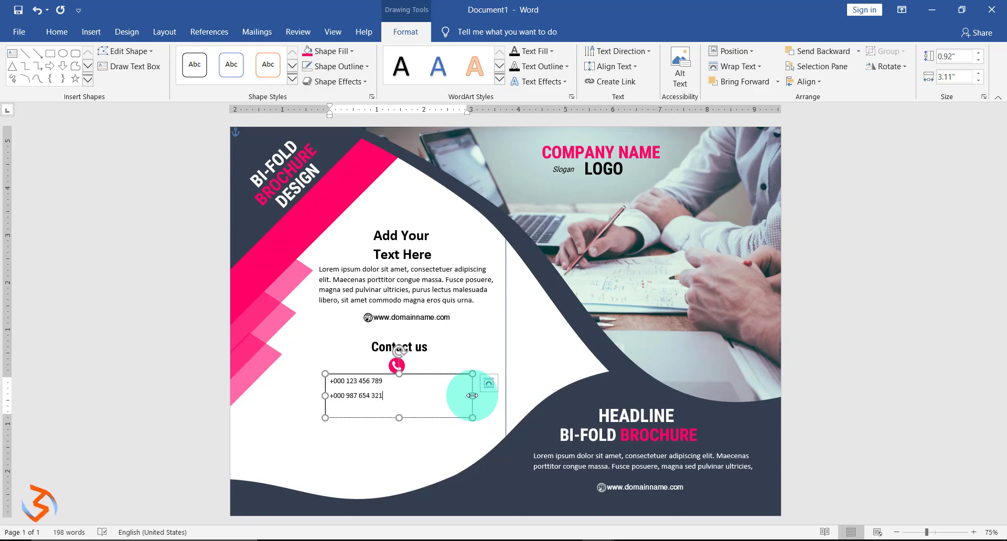
Format both phone number lines in NimbusSanL at 11 pt and remove the space after each paragraph
drag(384, 399, 314, 366)
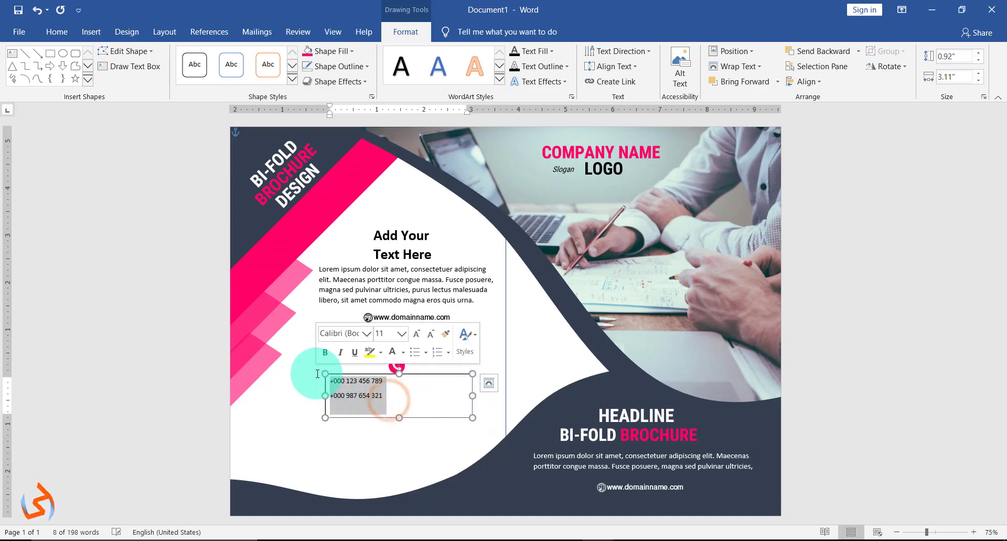
click(367, 334)
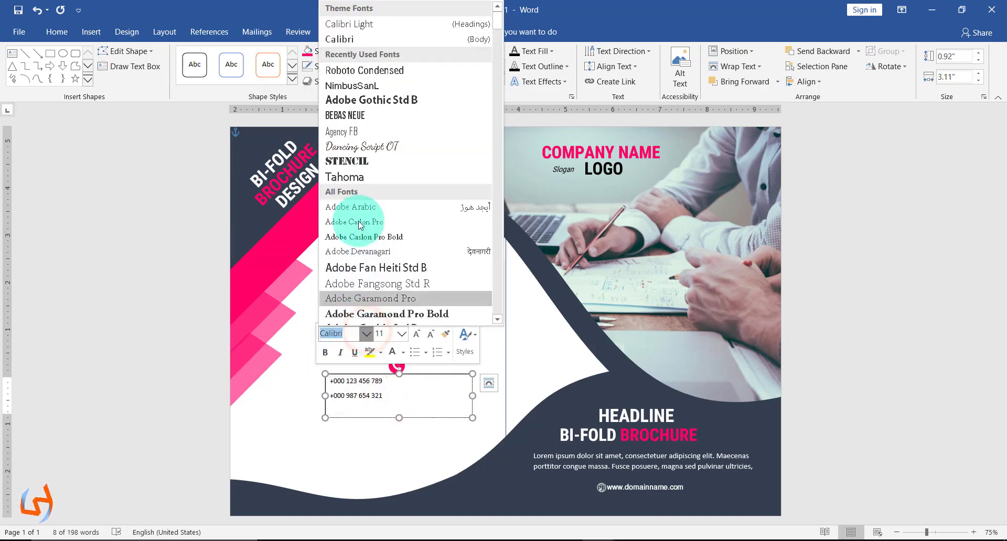
click(383, 85)
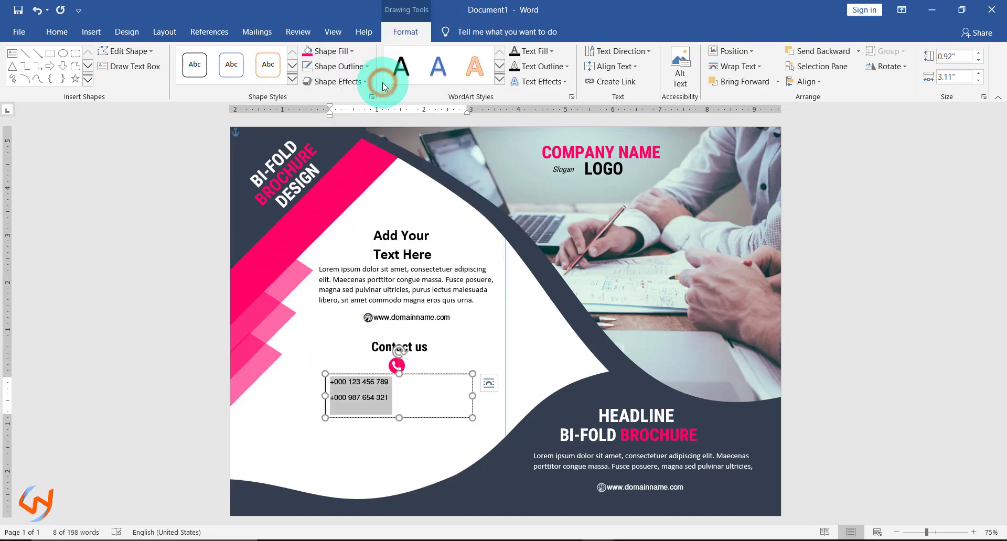
click(57, 31)
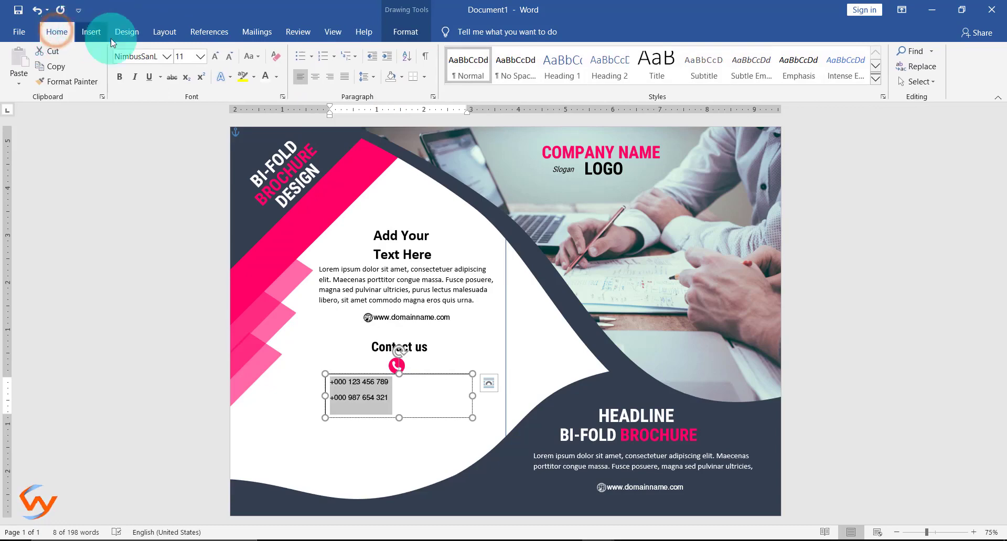
click(200, 58)
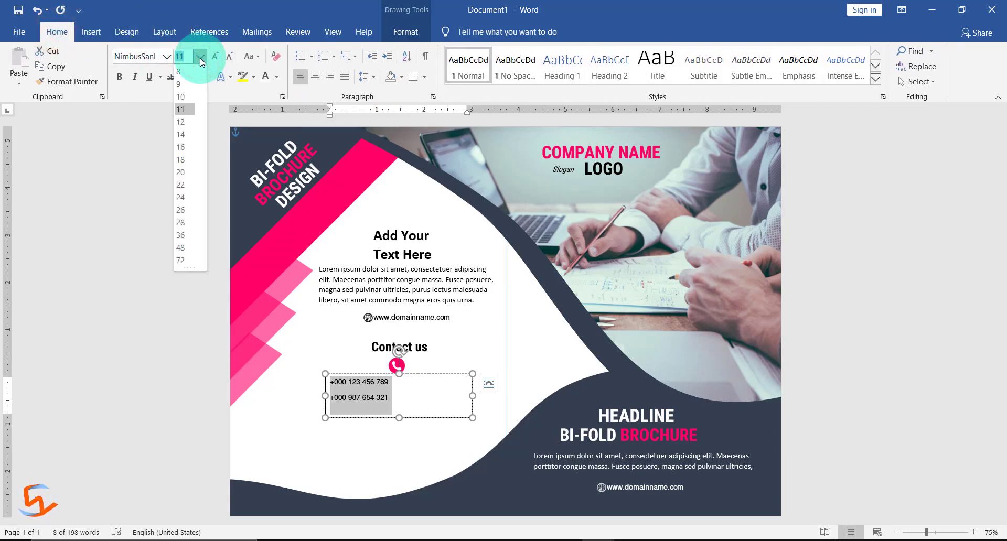
click(190, 112)
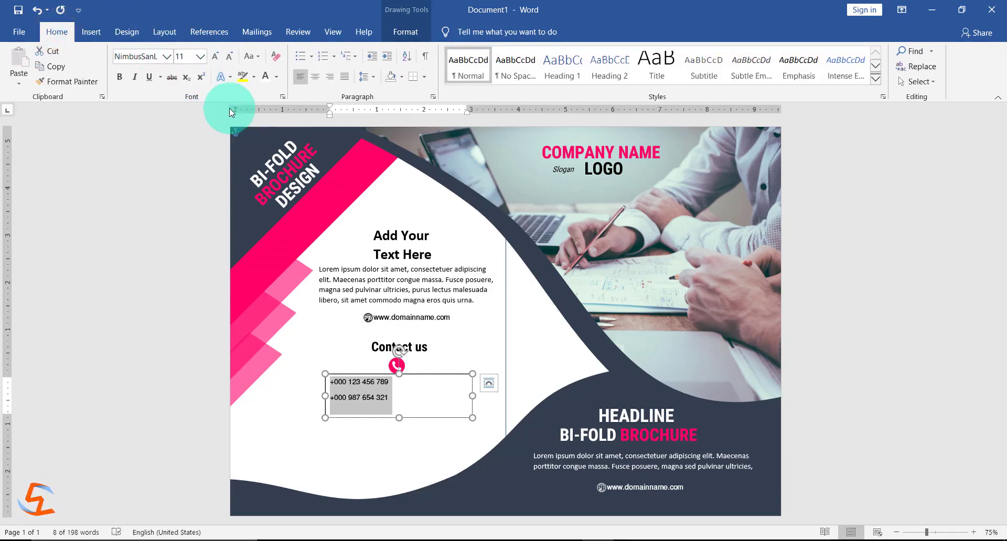
click(368, 78)
click(419, 210)
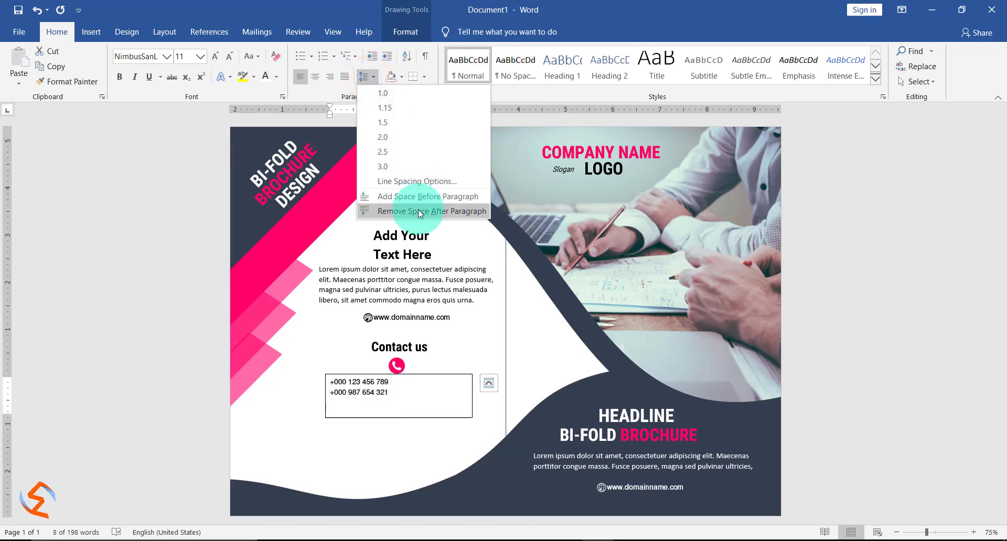